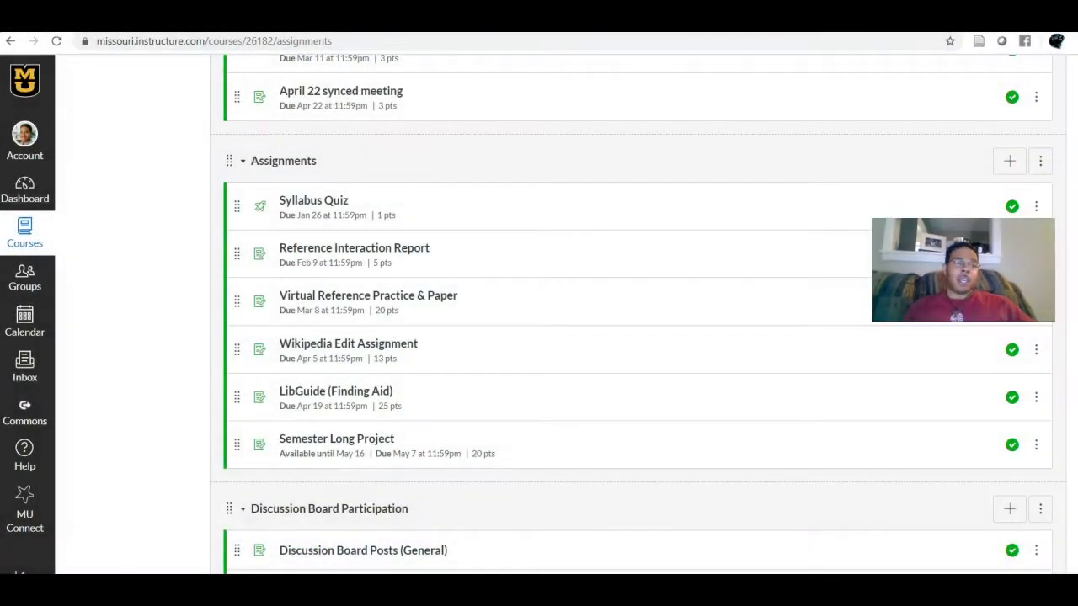
pyautogui.scroll(7, 862, 463)
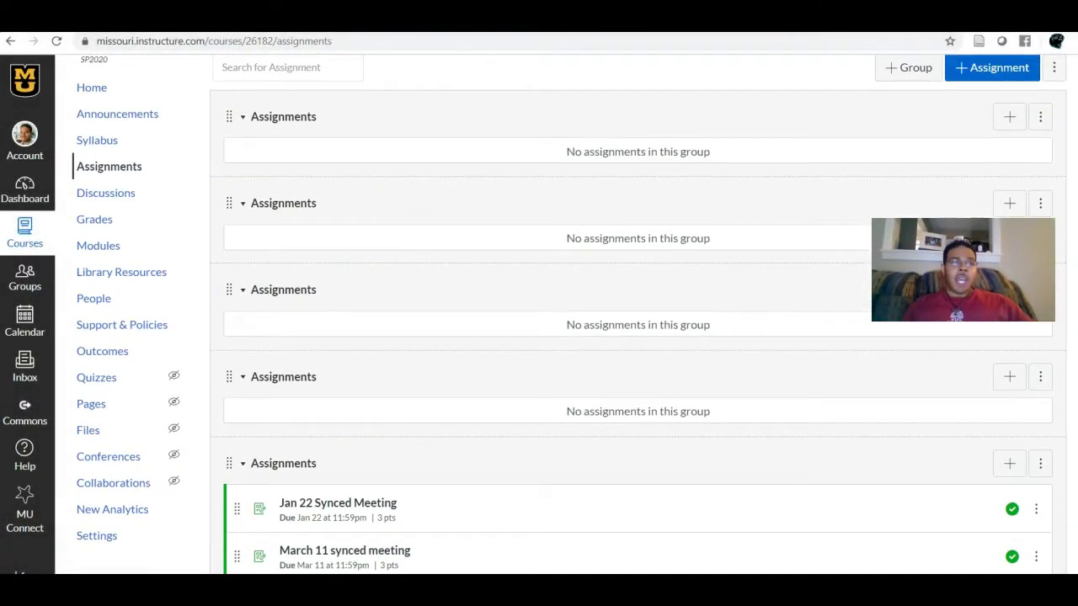
pyautogui.scroll(1, 637, 337)
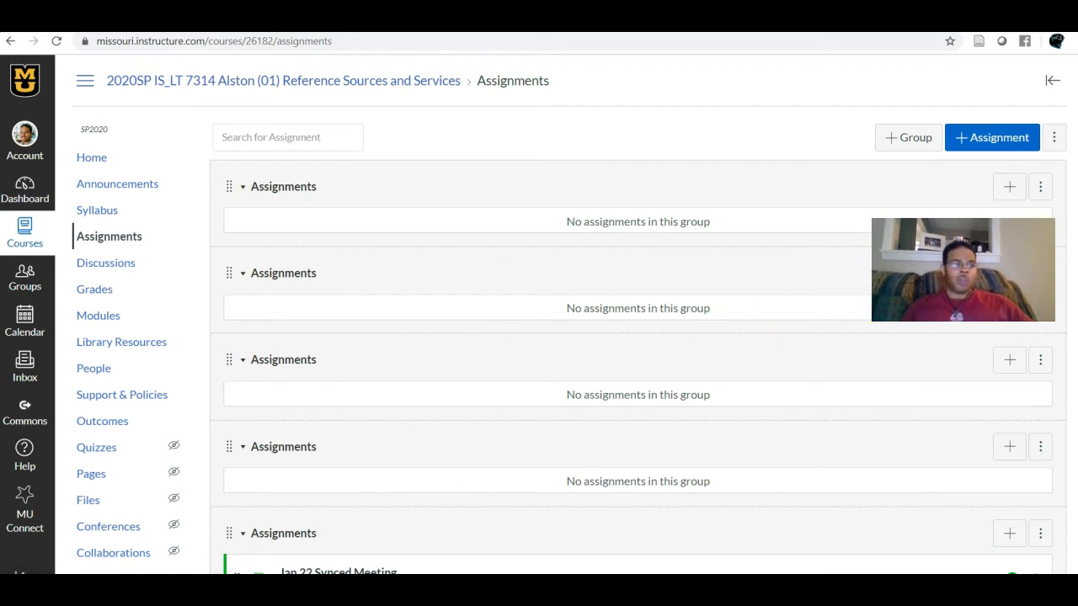
# Switch to the CBAD 478 Strategic Management worksheet in Word and skim its company and industry questions
pyautogui.hotkey('alt', 'Tab')
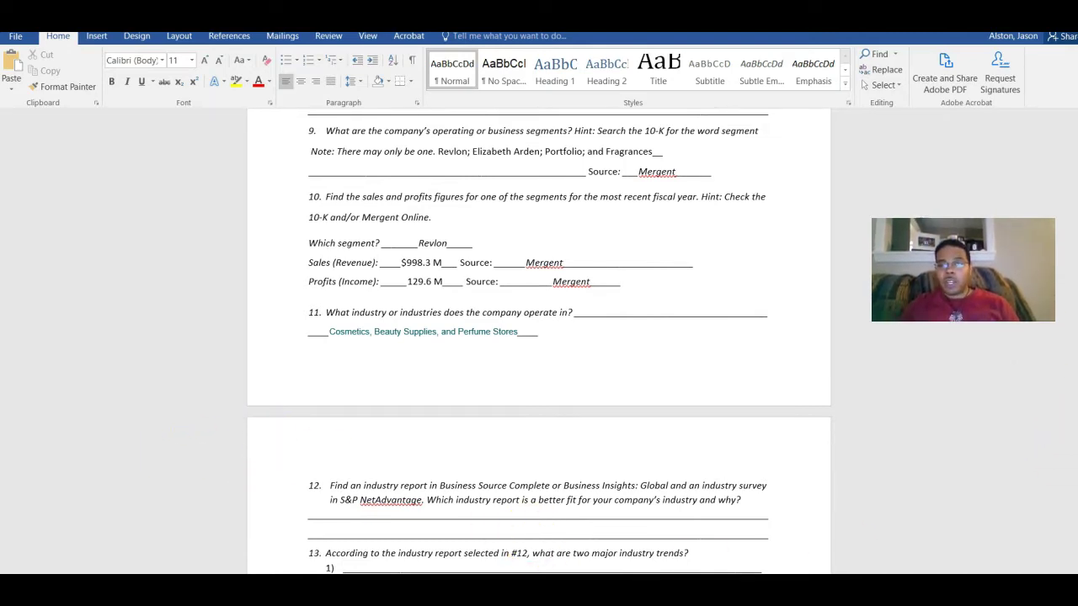
pyautogui.scroll(10, 539, 337)
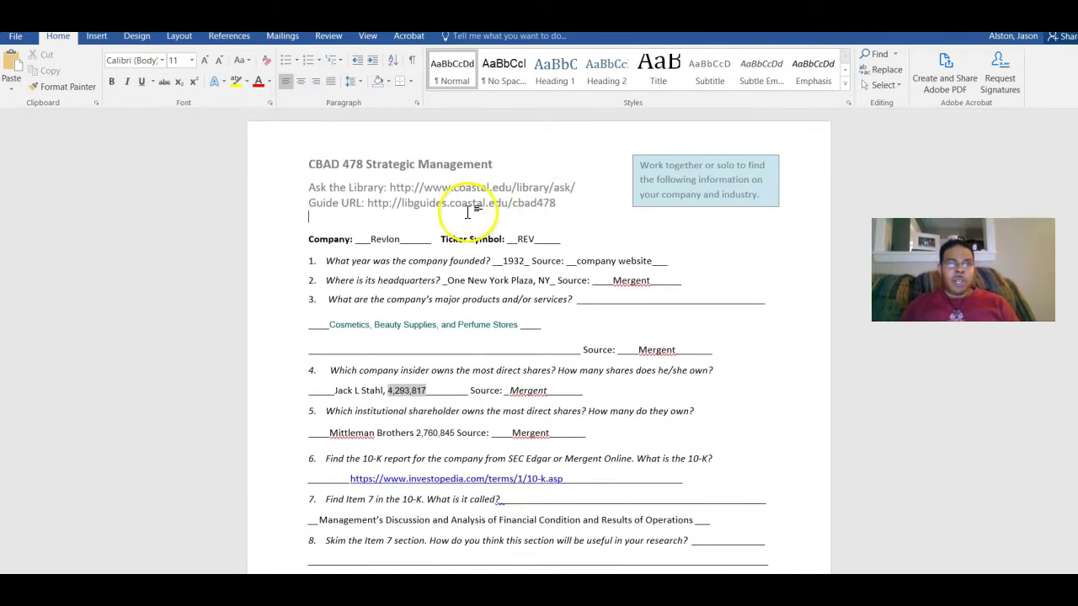
pyautogui.scroll(-8, 1007, 207)
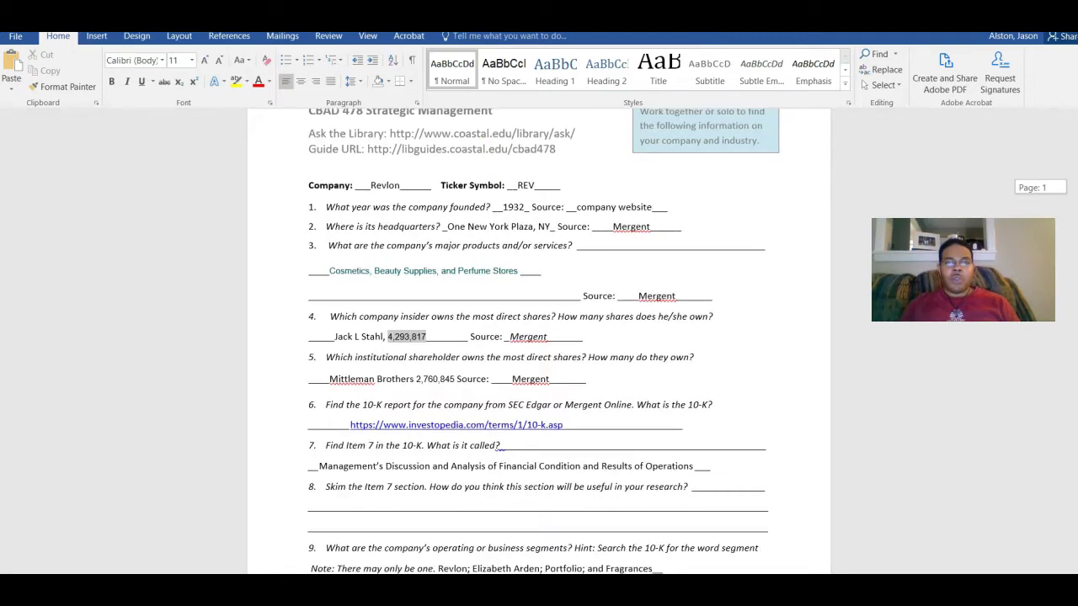
pyautogui.scroll(-12, 538, 337)
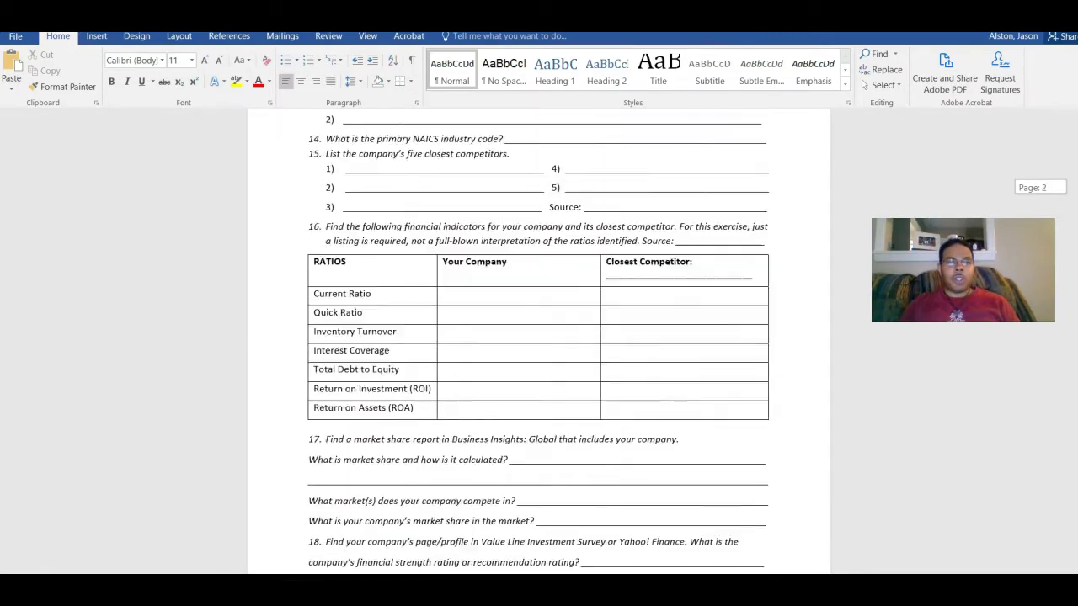
pyautogui.scroll(7, 539, 337)
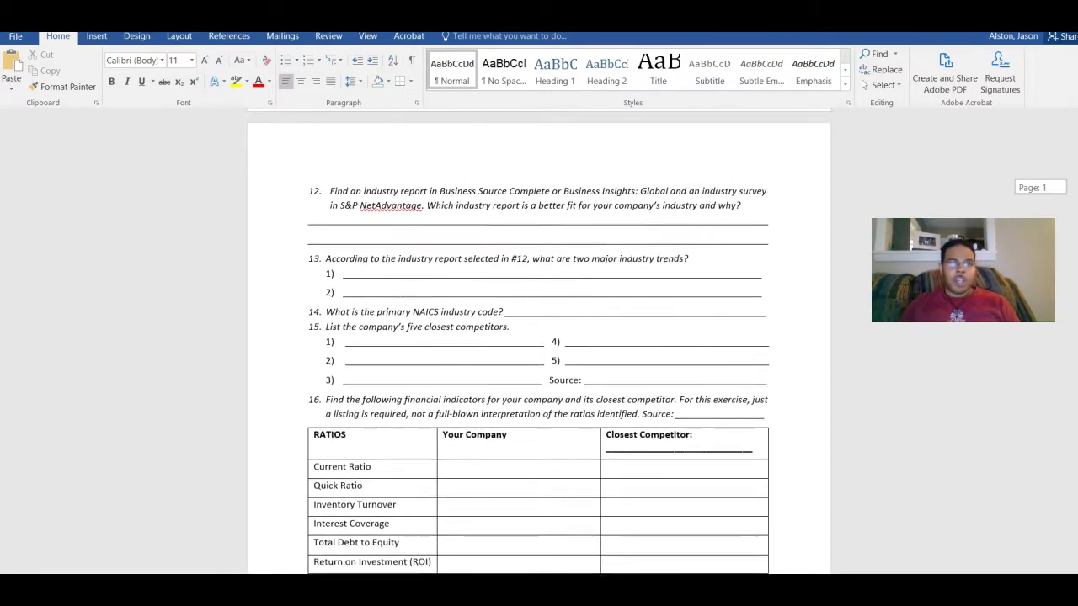
pyautogui.scroll(-1, 1075, 404)
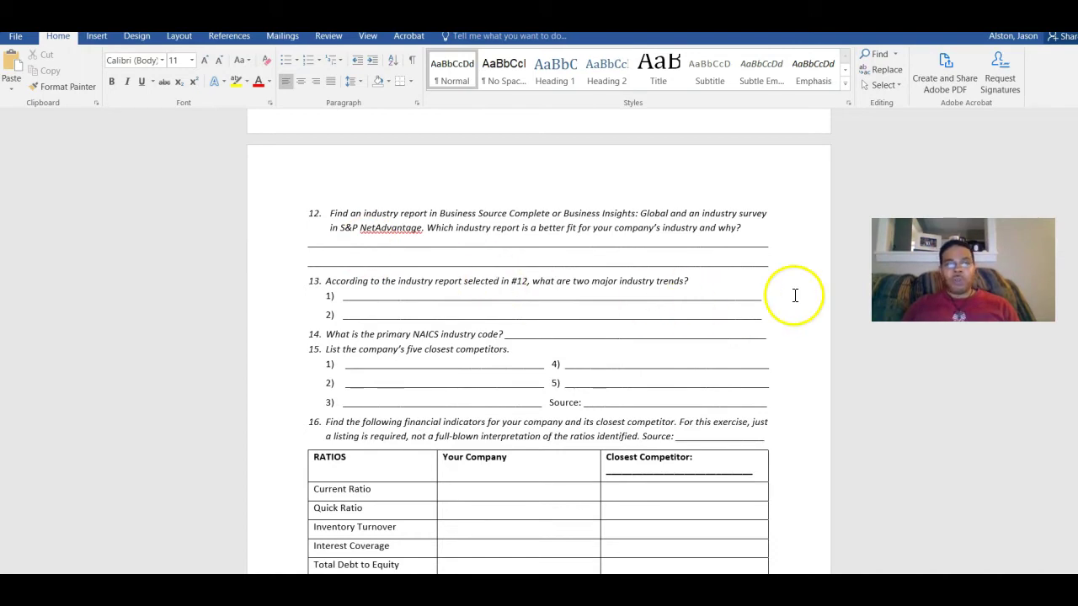
# Review the worksheet from the answered company questions through the blank questions 12 to 19, including the financial ratios table
pyautogui.scroll(15, 539, 336)
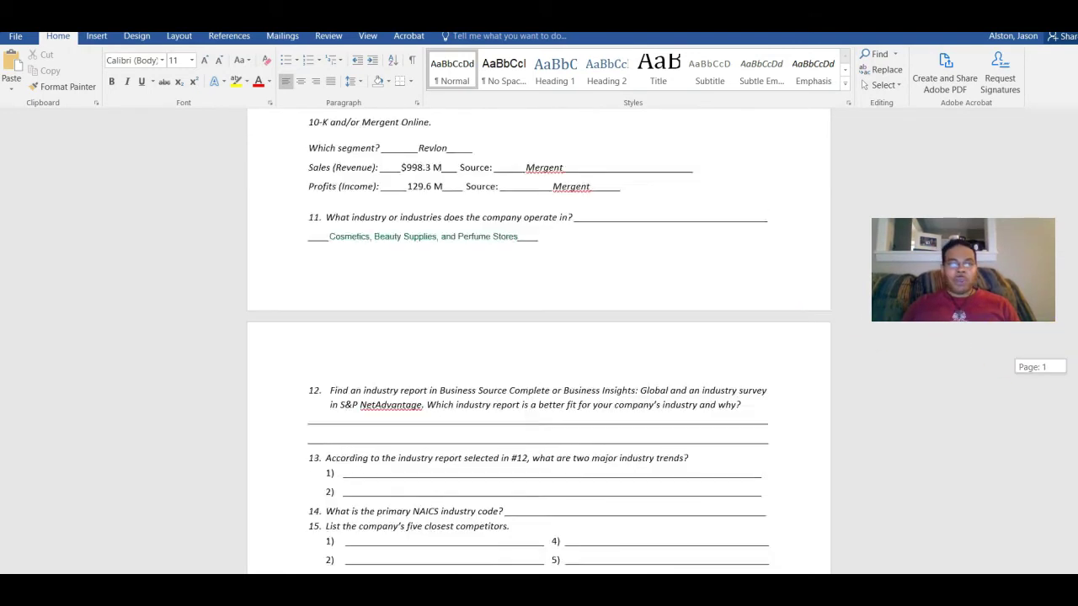
pyautogui.scroll(-15, 539, 337)
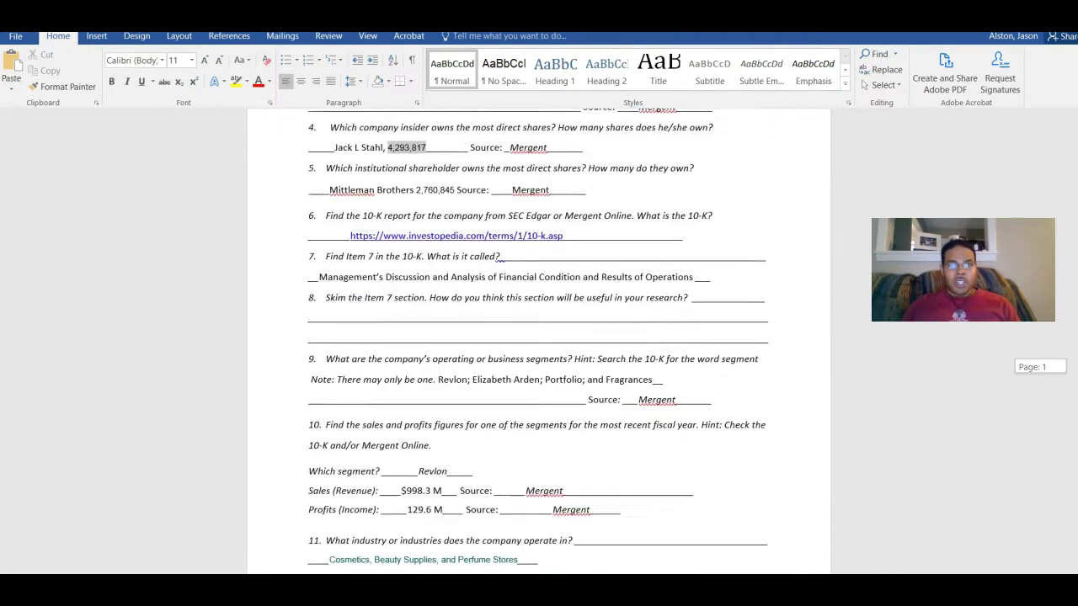
pyautogui.scroll(-1, 539, 337)
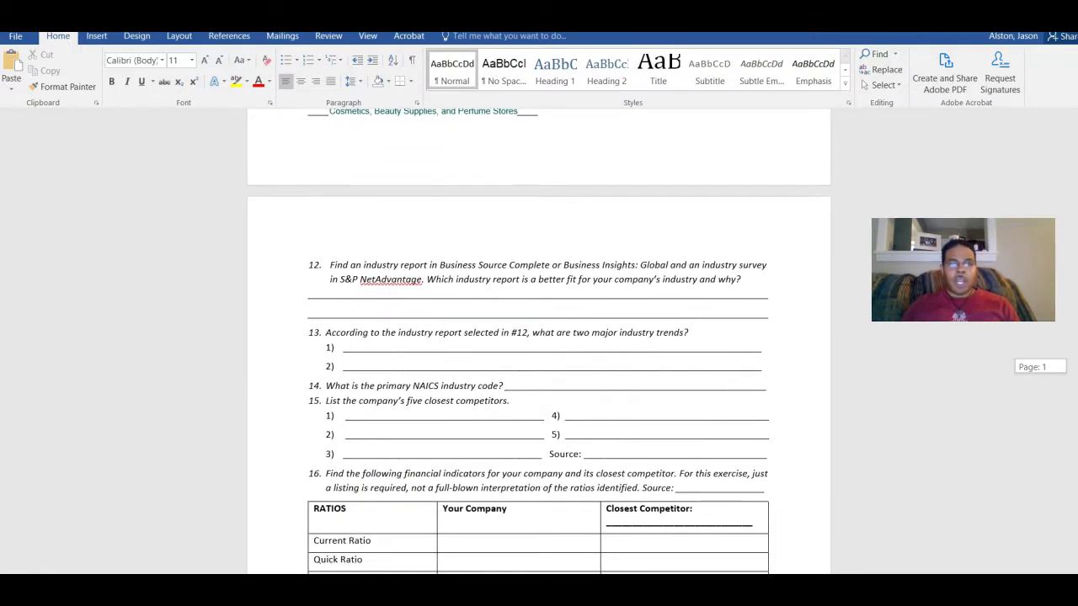
pyautogui.scroll(-9, 539, 337)
pyautogui.scroll(9, 539, 337)
pyautogui.scroll(10, 539, 337)
pyautogui.scroll(1, 539, 336)
pyautogui.scroll(-18, 539, 337)
pyautogui.scroll(-8, 539, 337)
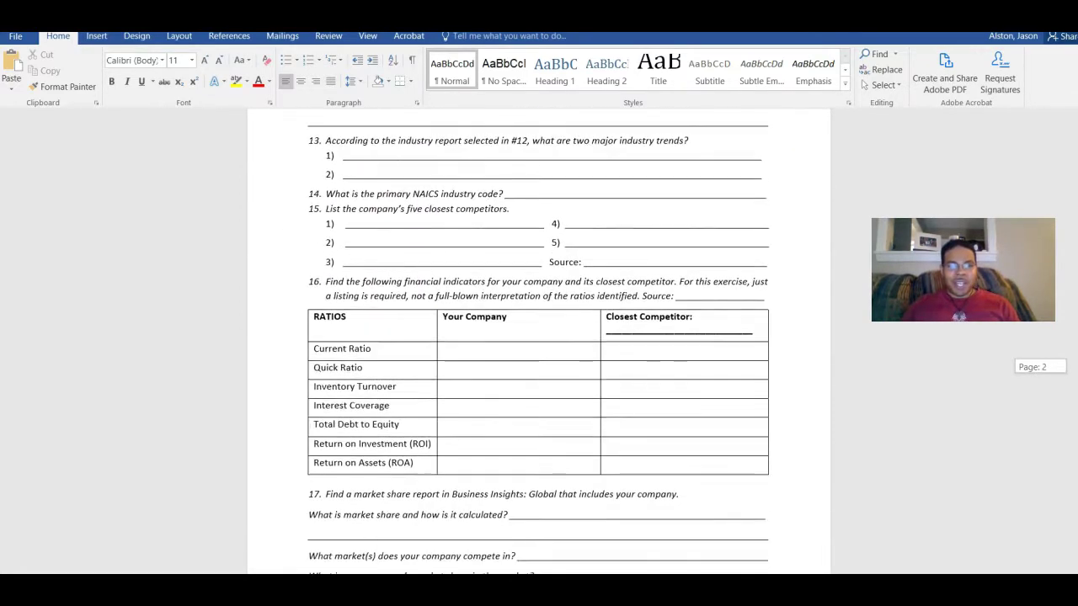
pyautogui.scroll(-2, 539, 337)
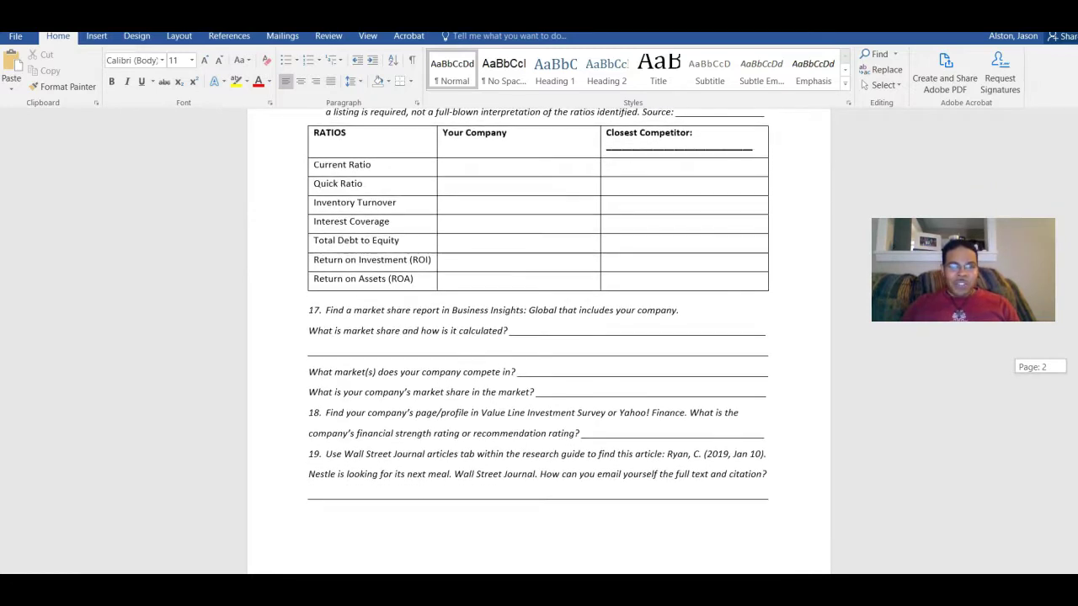
pyautogui.scroll(8, 539, 337)
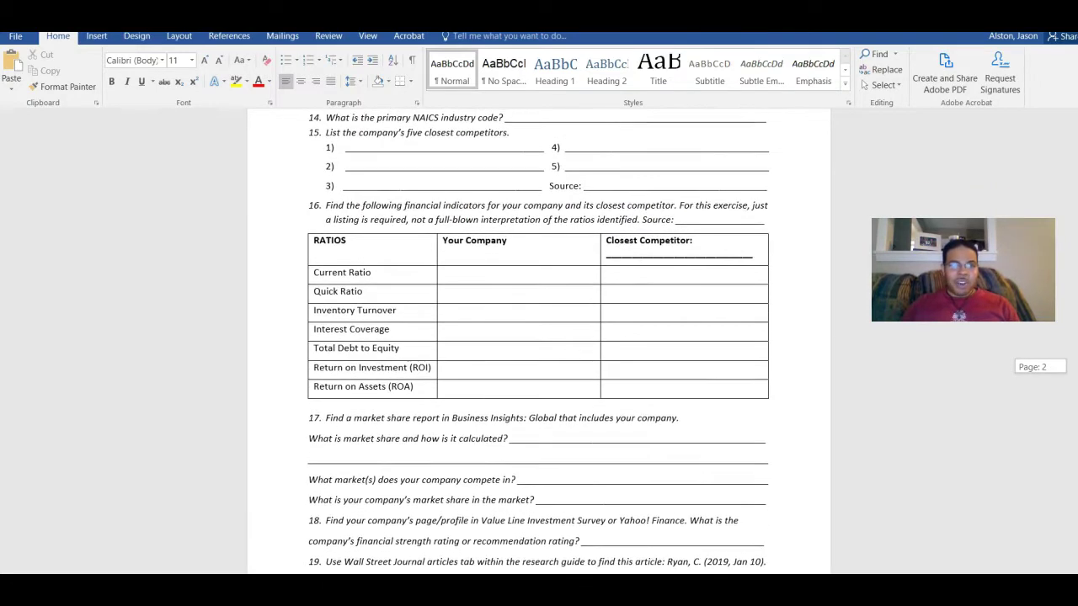
pyautogui.scroll(2, 539, 336)
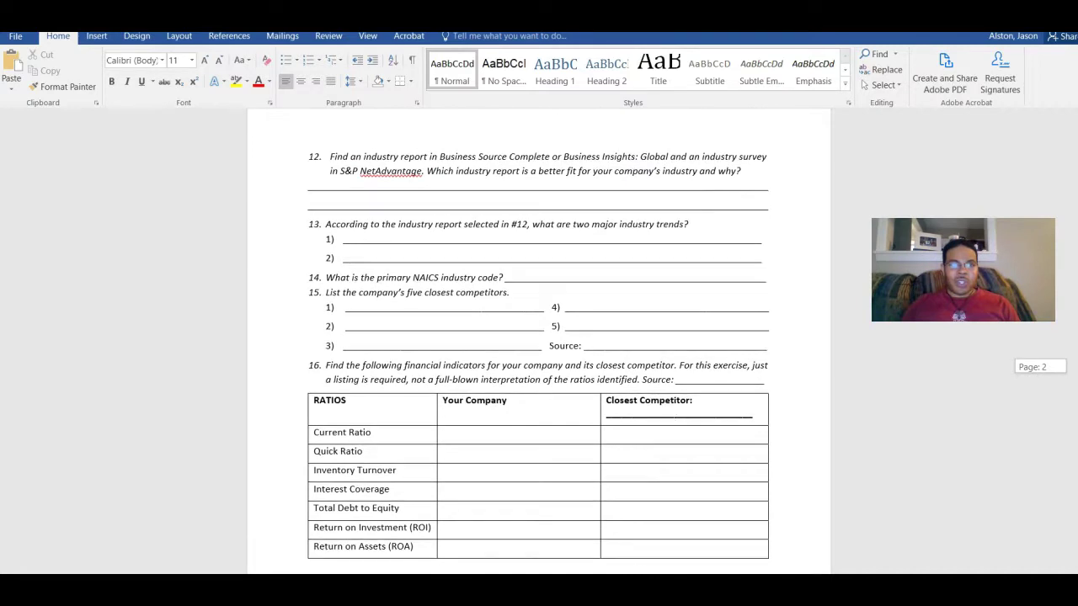
pyautogui.scroll(-2, 539, 337)
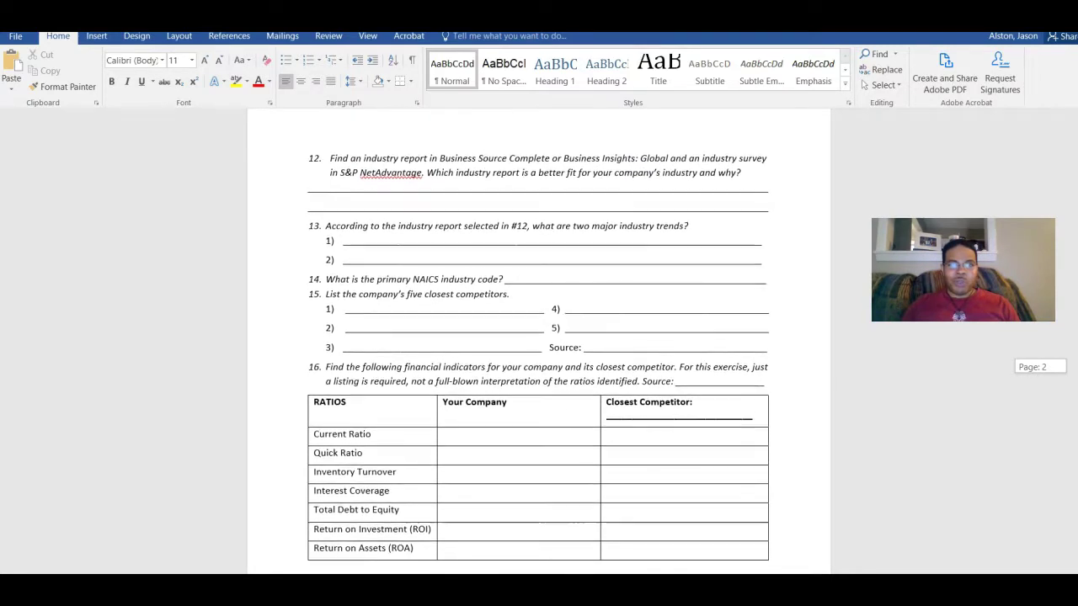
pyautogui.scroll(-5, 539, 336)
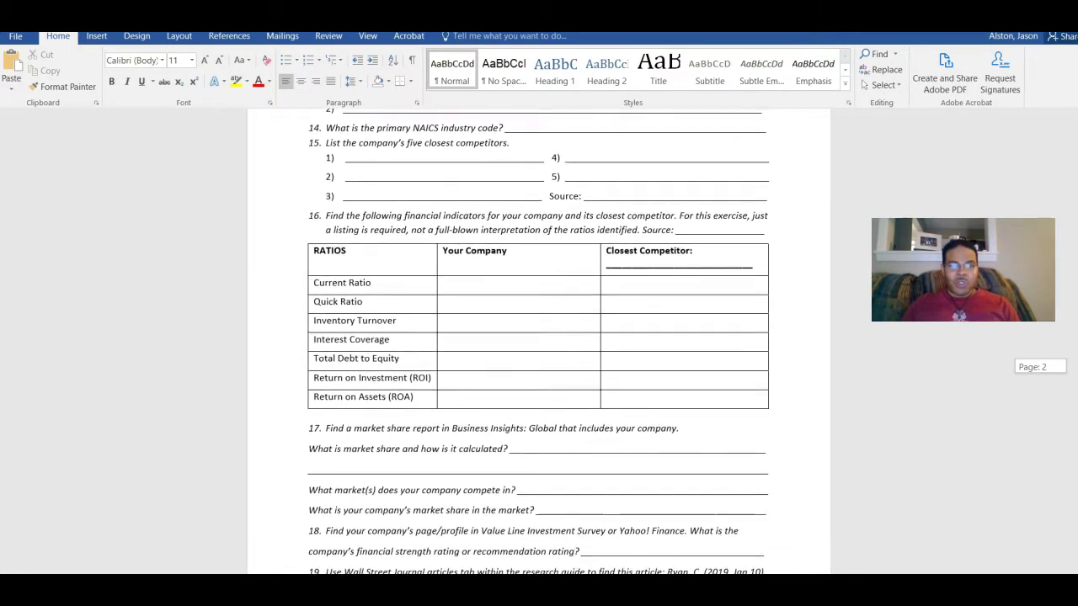
pyautogui.scroll(-1, 539, 336)
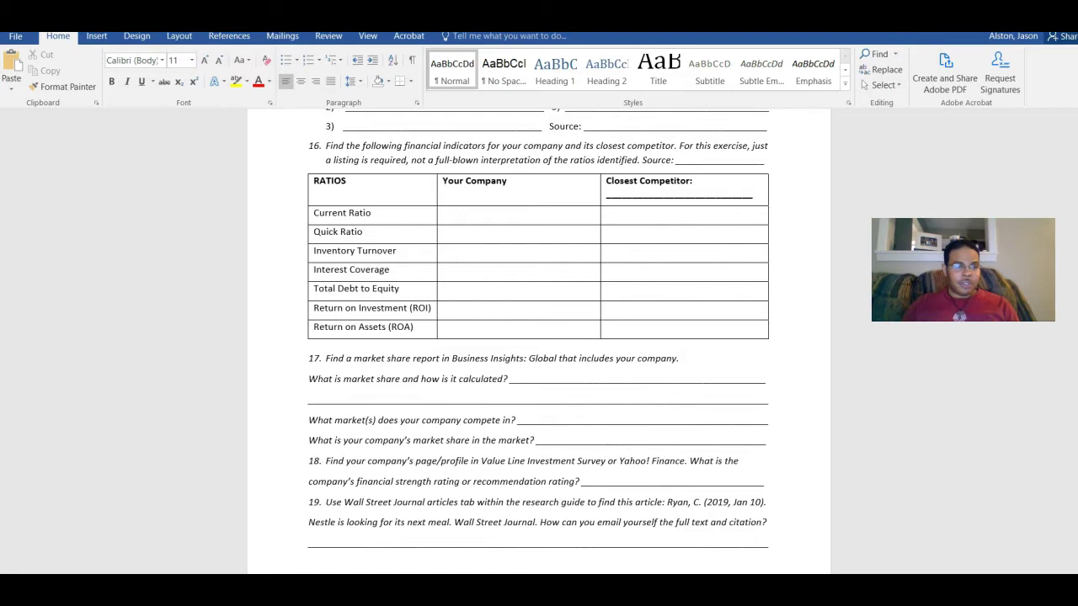
# Switch to the web browser and open the University of Missouri Libraries site at library.missouri.edu
pyautogui.click(261, 573)
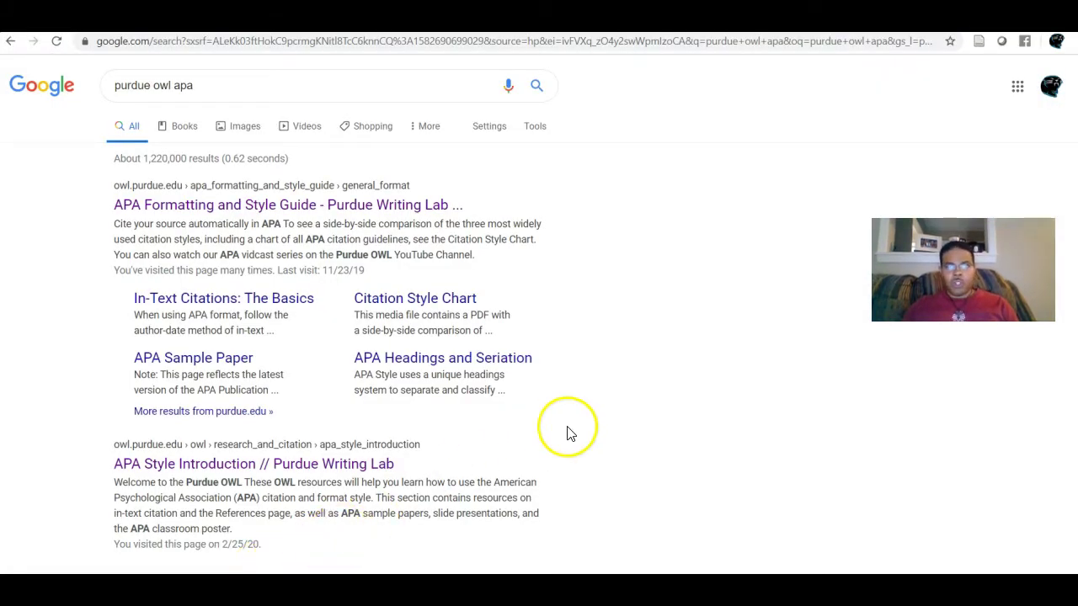
pyautogui.click(727, 42)
pyautogui.write('library.missouri.')
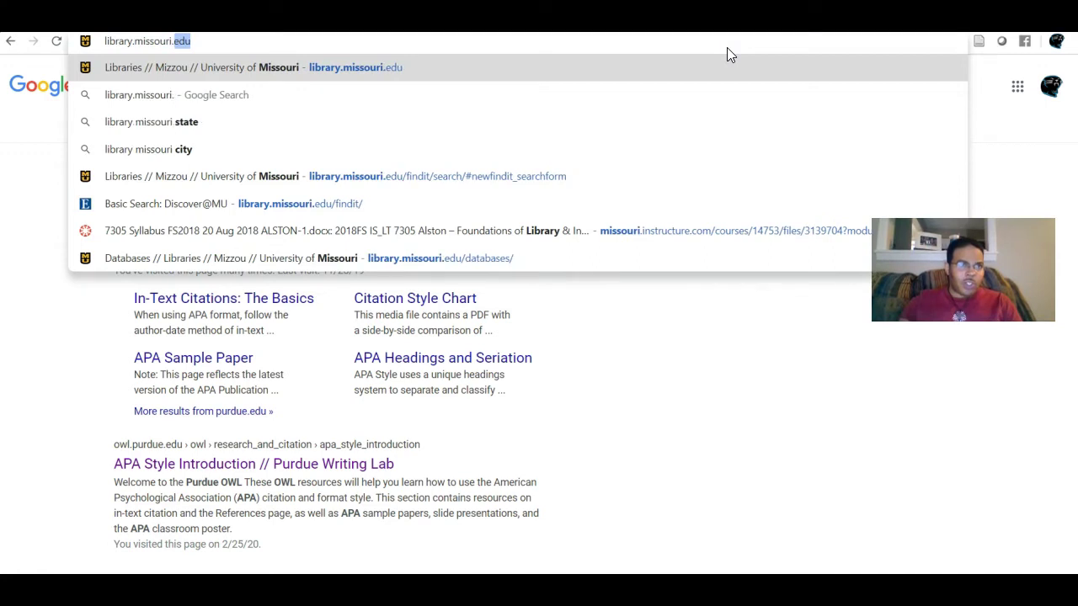
pyautogui.press('Return')
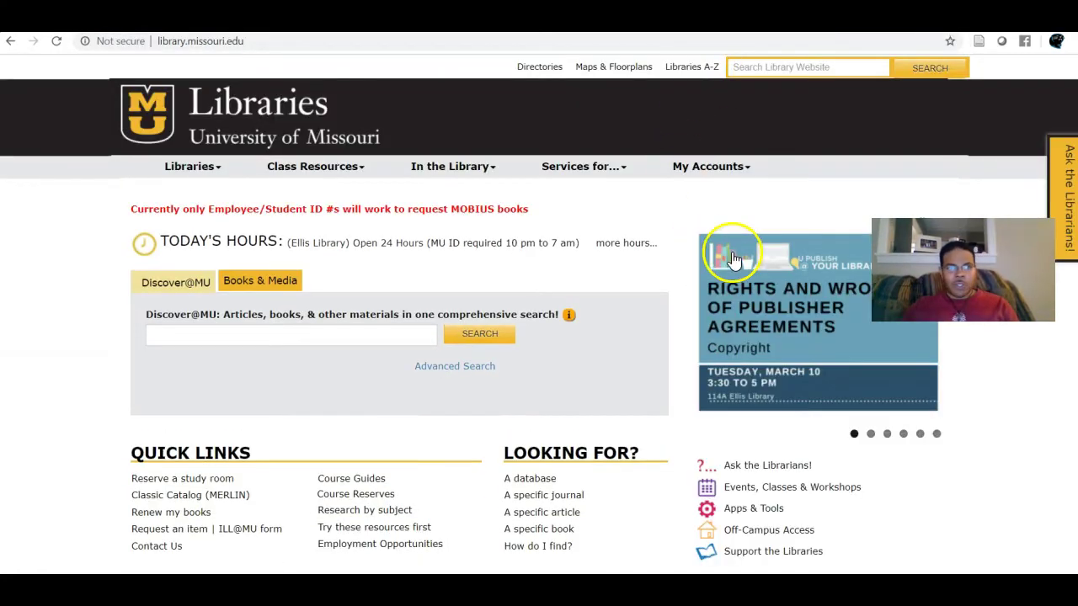
# Find Mergent Online among the library's databases starting with M and open it
pyautogui.scroll(-1, 539, 307)
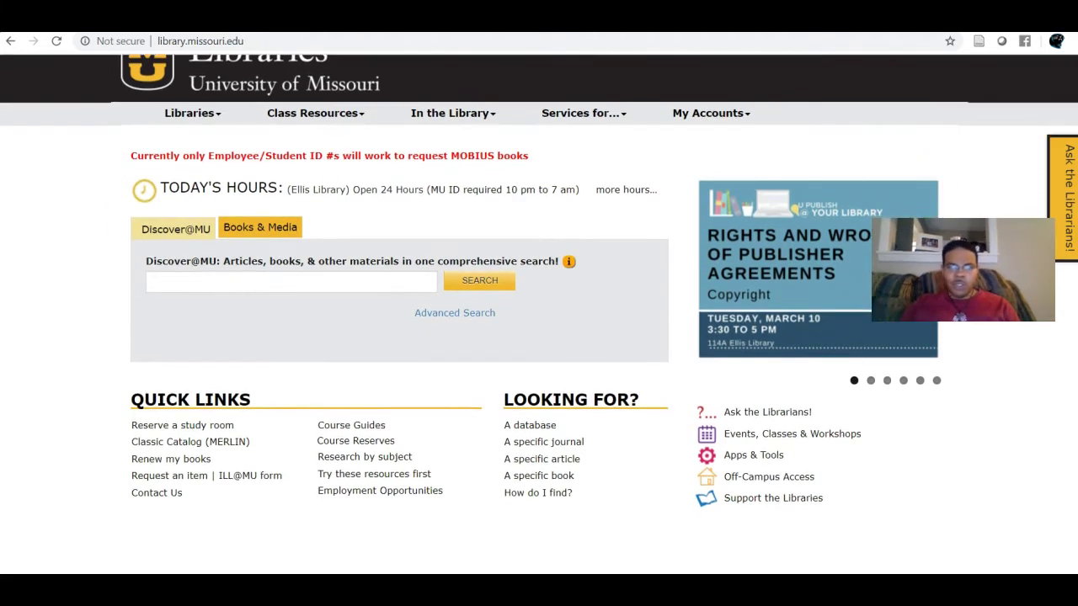
pyautogui.scroll(1, 539, 306)
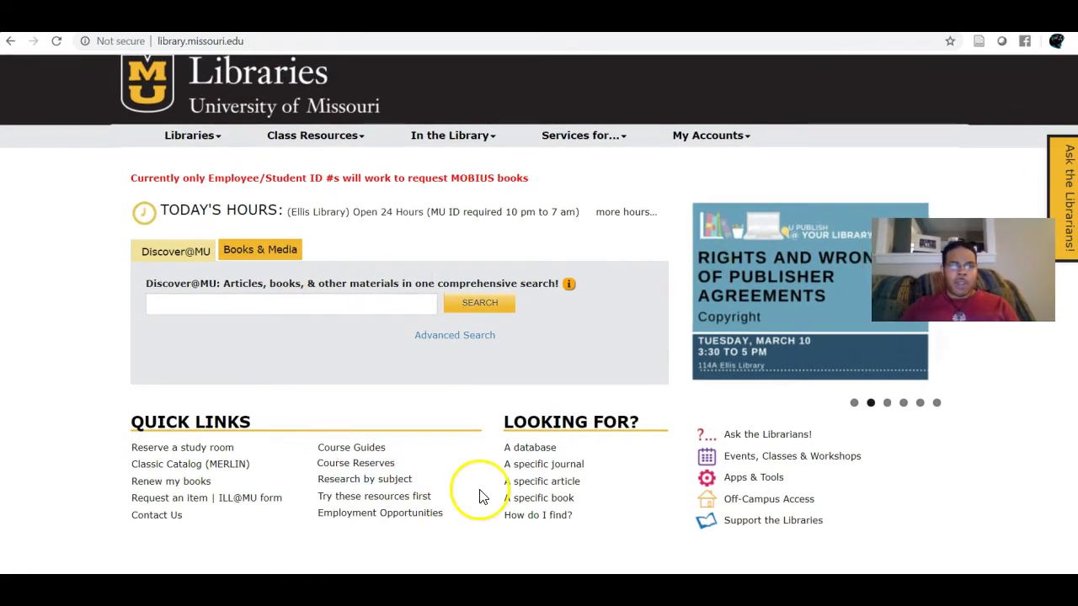
pyautogui.click(526, 447)
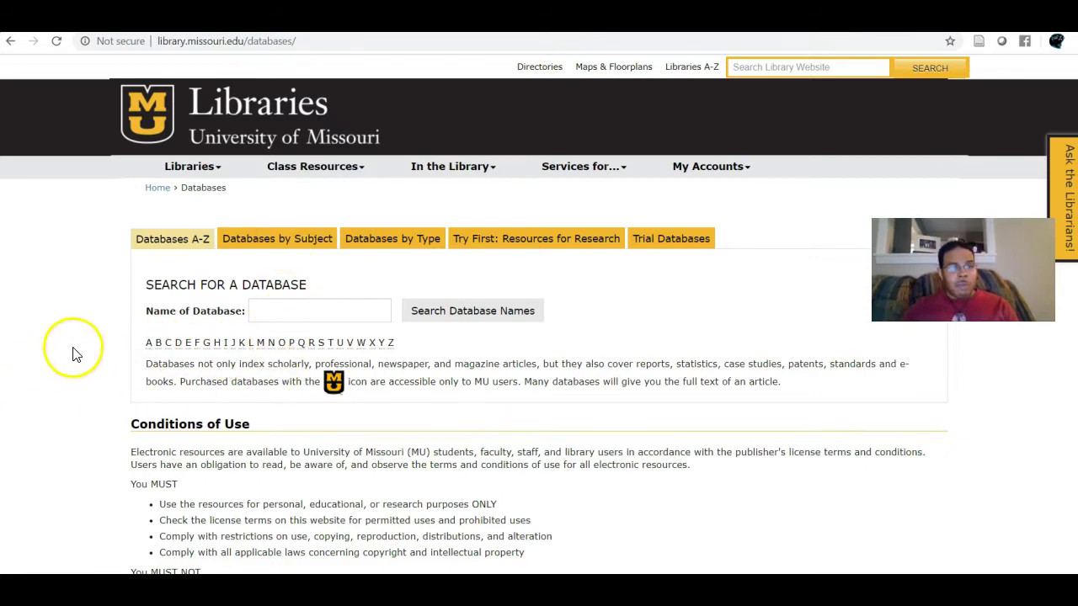
pyautogui.click(261, 344)
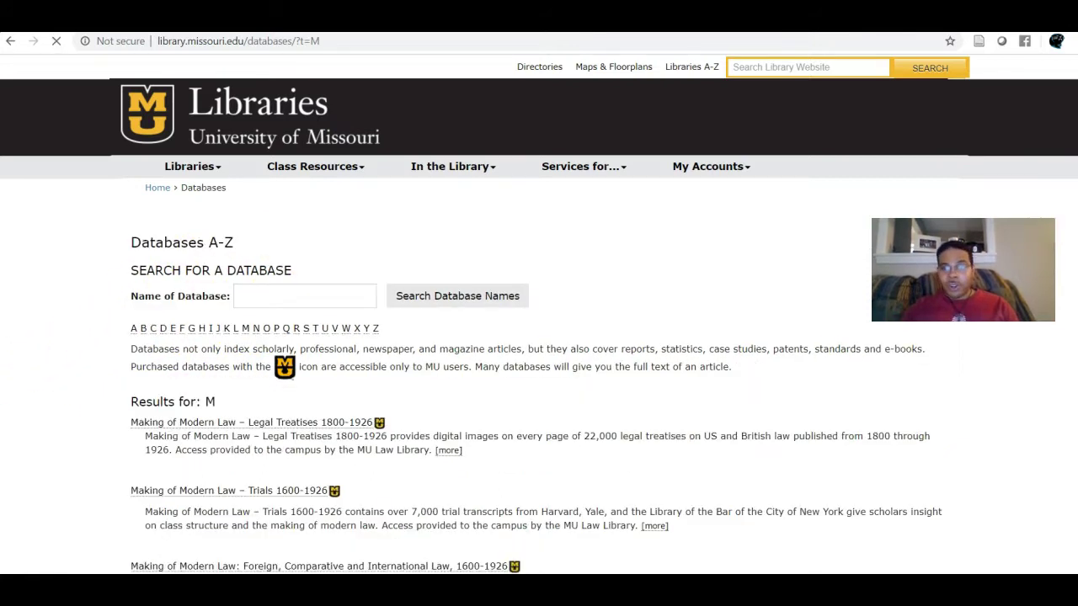
pyautogui.scroll(-10, 263, 352)
pyautogui.scroll(-10, 534, 315)
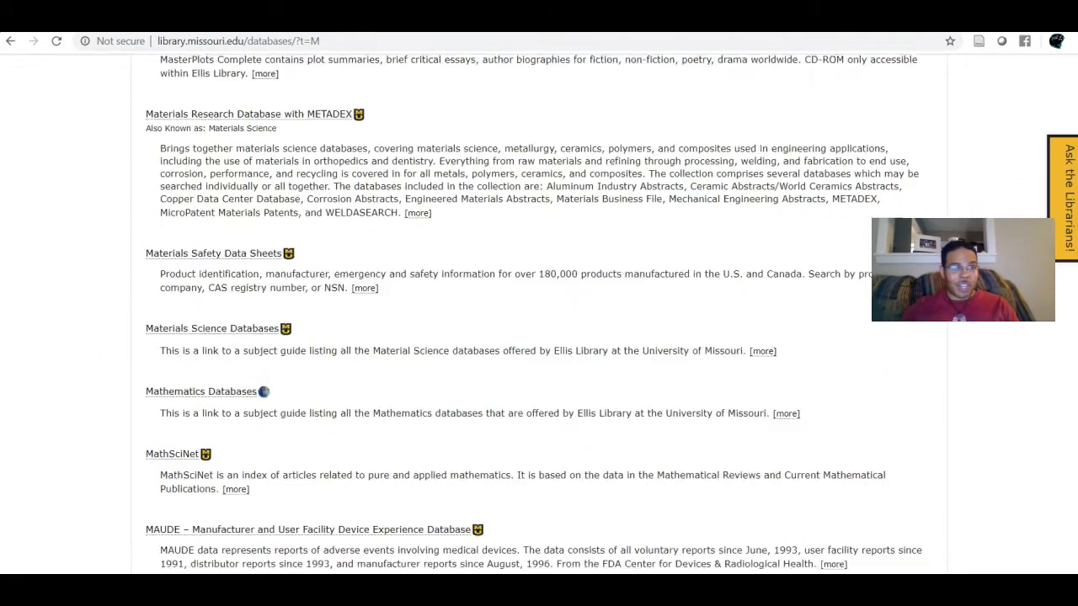
pyautogui.scroll(-4, 539, 314)
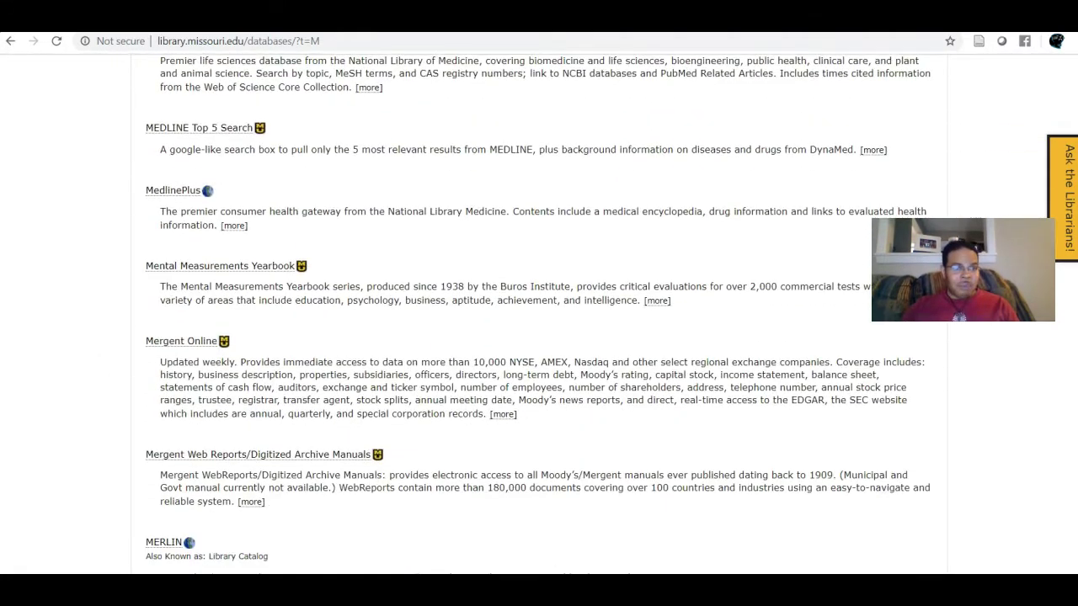
pyautogui.click(179, 334)
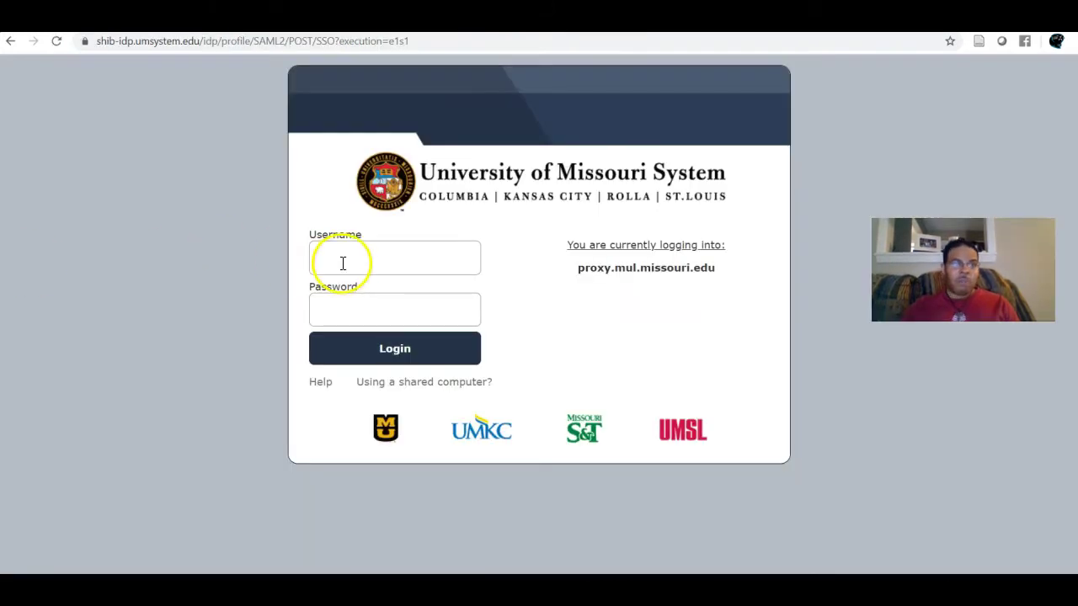
# Log in to the University of Missouri System with the account username and password
pyautogui.click(342, 262)
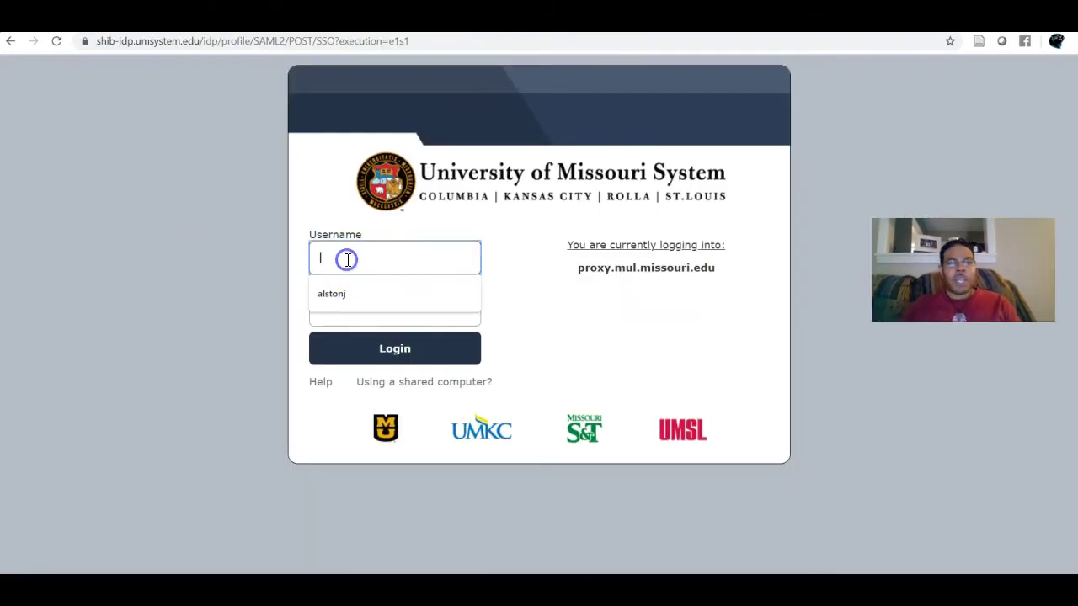
pyautogui.write('alston')
pyautogui.press('Tab')
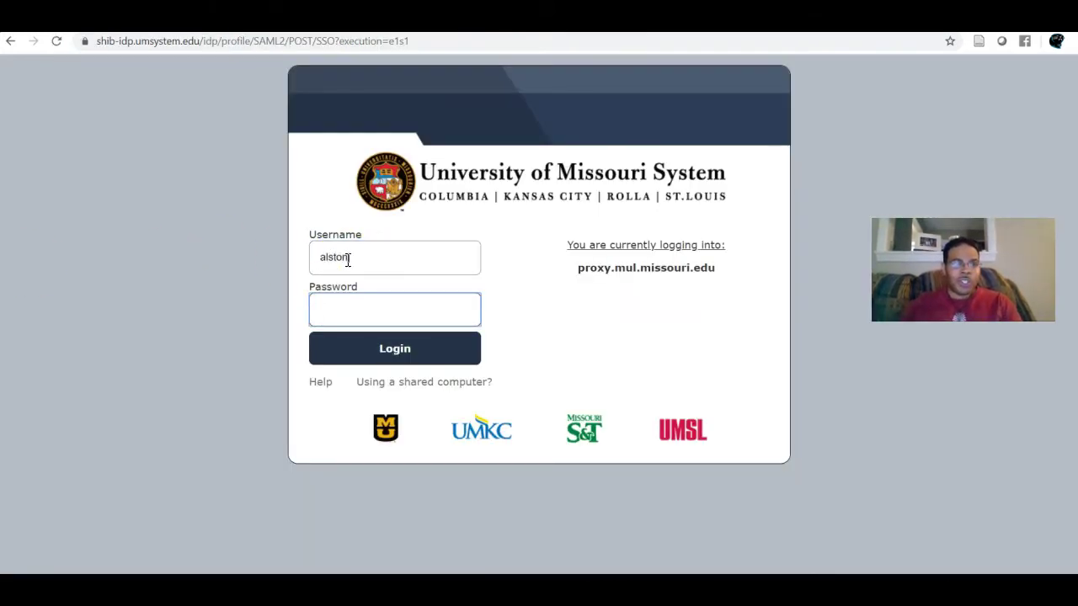
pyautogui.write('•••••••')
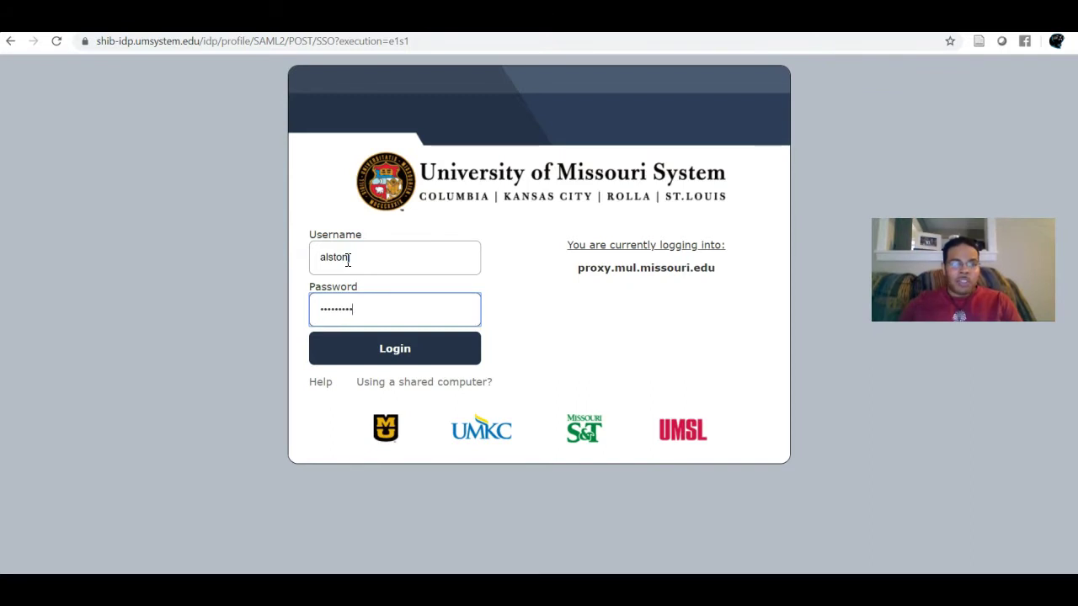
pyautogui.press('Return')
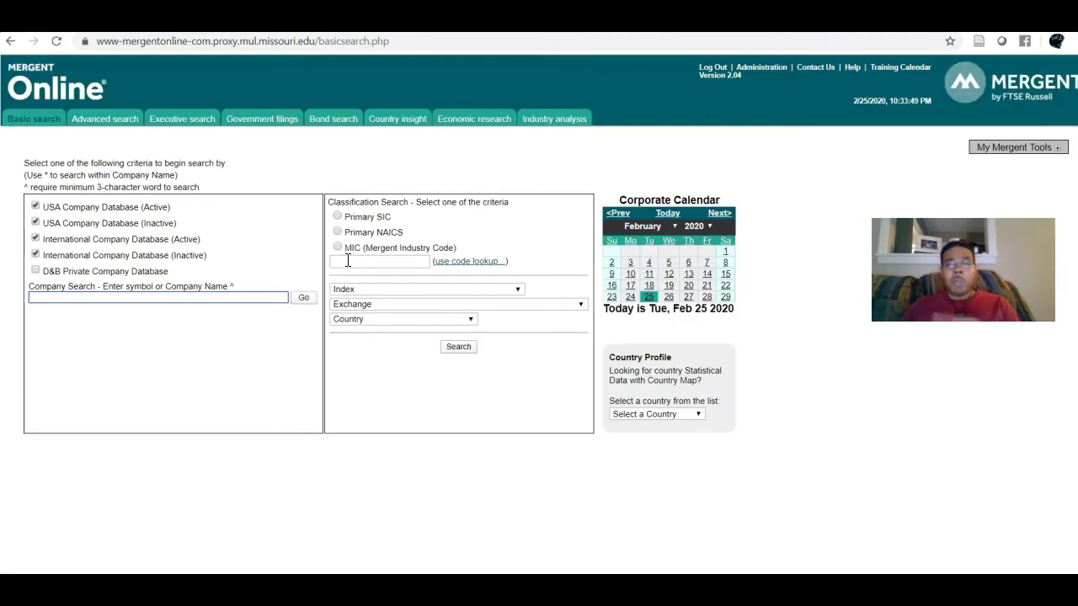
# Find Revlon Inc through the company search, open its company details, and select the NAICS code in its industry line
pyautogui.click(219, 298)
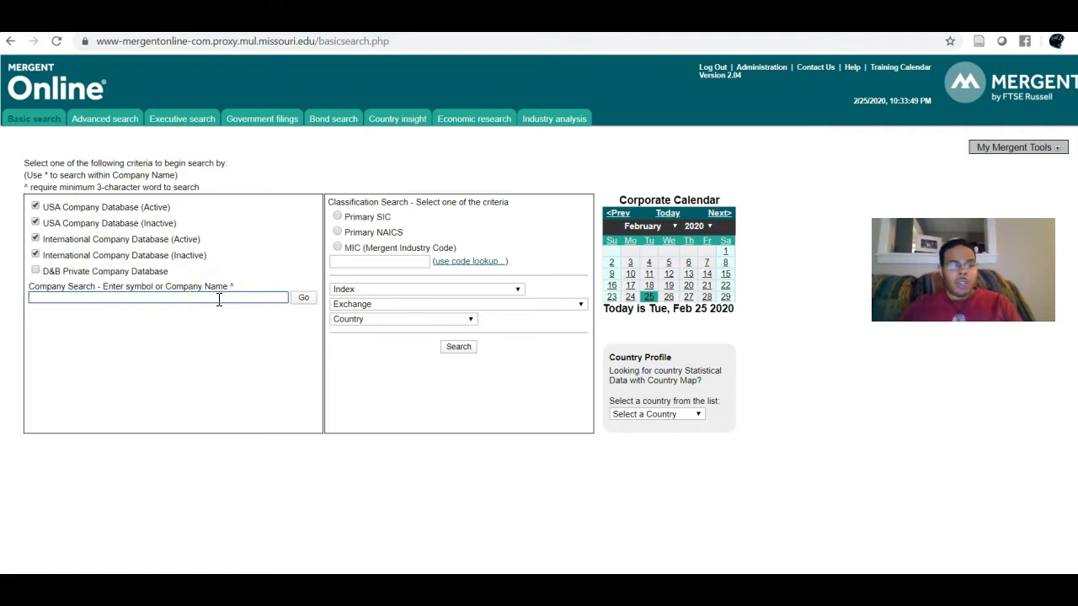
pyautogui.click(111, 311)
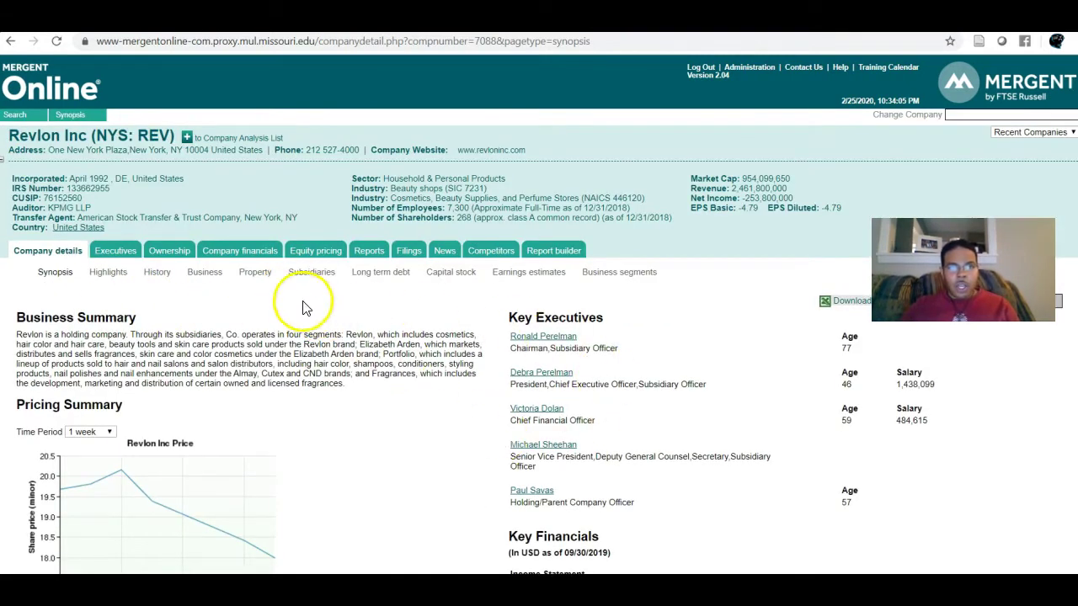
pyautogui.doubleClick(627, 198)
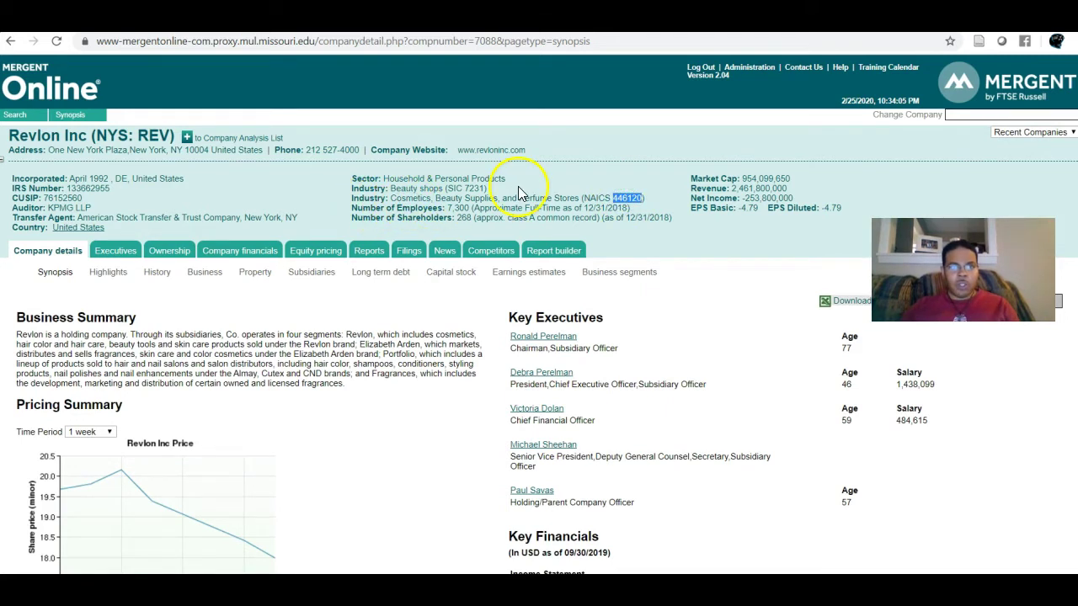
# Copy the selected NAICS code of Revlon and switch to the CBAD 478 worksheet in Word
pyautogui.rightClick(625, 198)
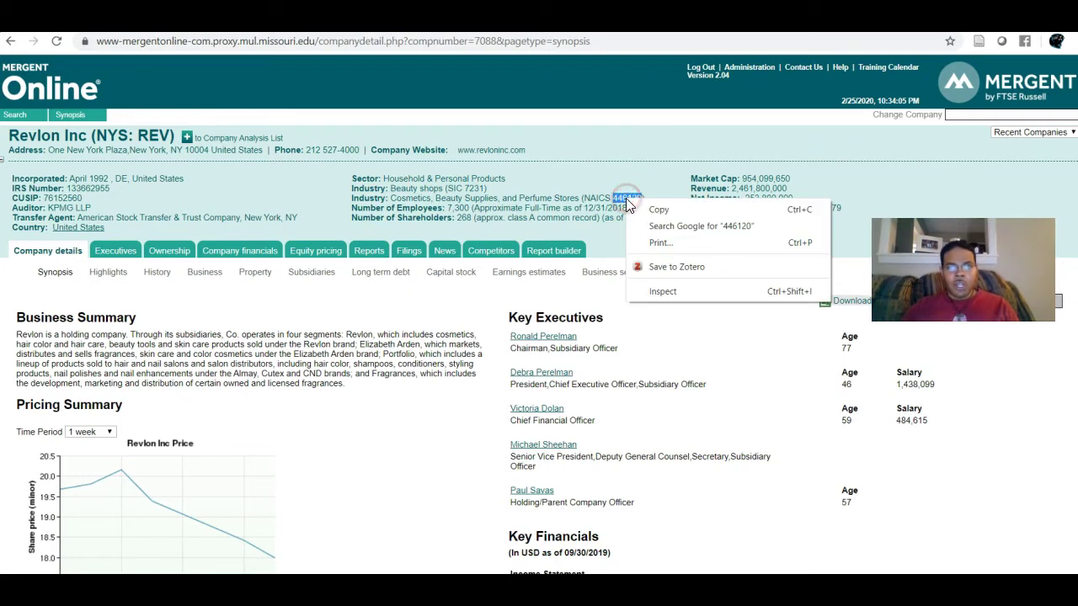
pyautogui.click(665, 209)
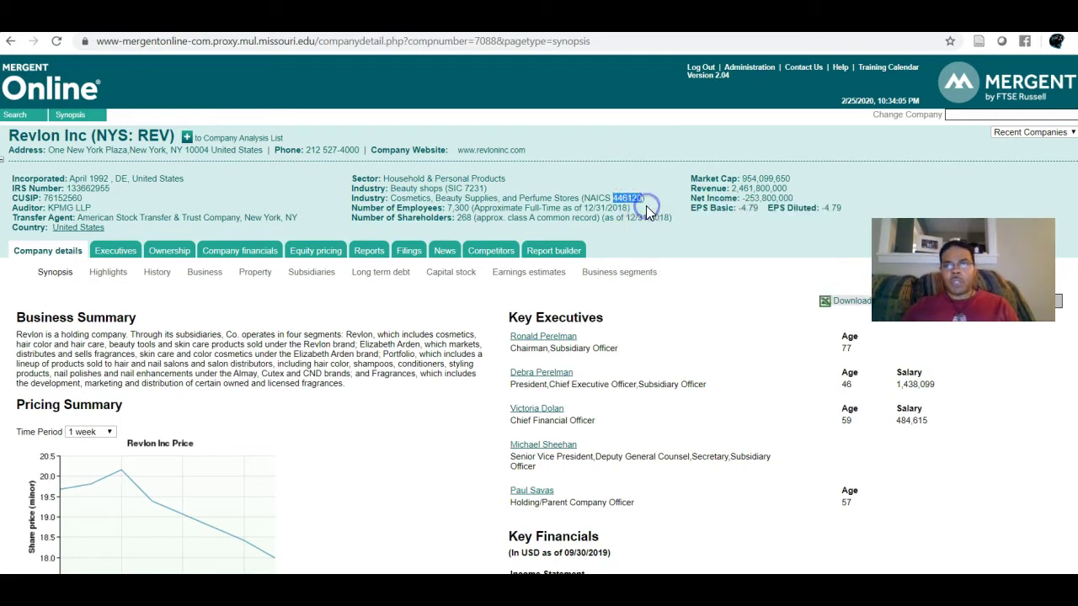
pyautogui.click(355, 562)
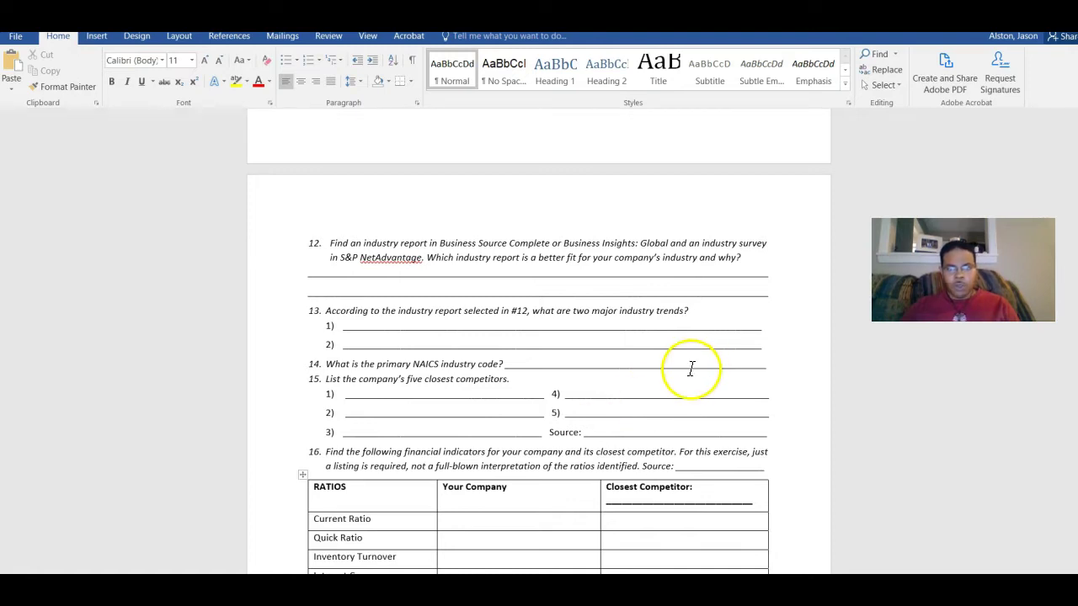
# Paste the NAICS code 446120 into the answer blank of worksheet question 14 and shorten the blank's underline
pyautogui.click(638, 372)
pyautogui.moveTo(637, 372); pyautogui.dragTo(584, 365)
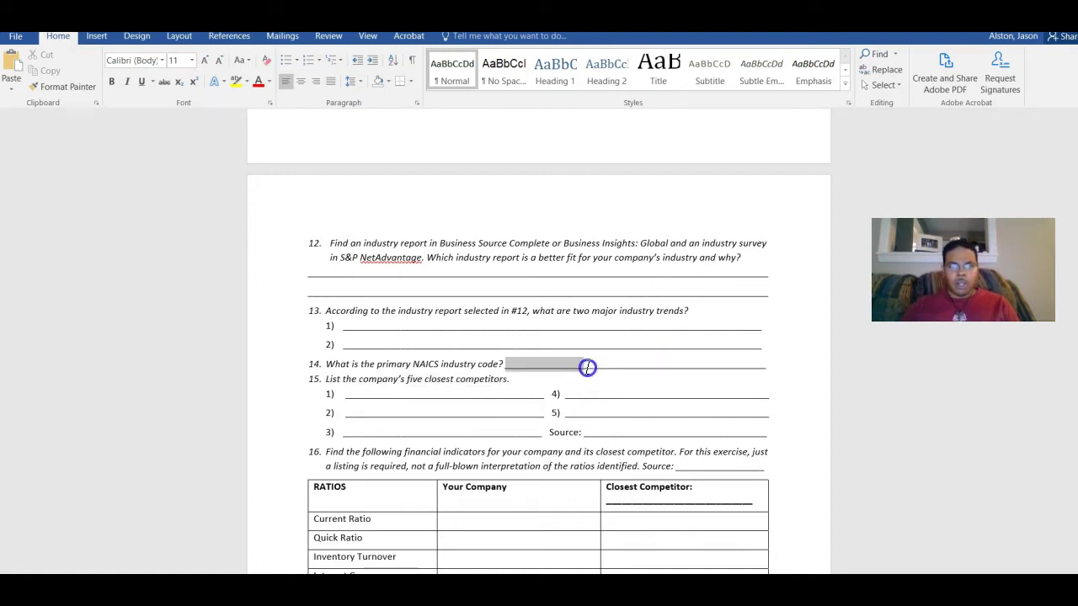
pyautogui.click(664, 363)
pyautogui.press('BackSpace')
pyautogui.press('BackSpace')
pyautogui.press('BackSpace')
pyautogui.press('BackSpace')
pyautogui.press('BackSpace')
pyautogui.hotkey('ctrl', 'v')
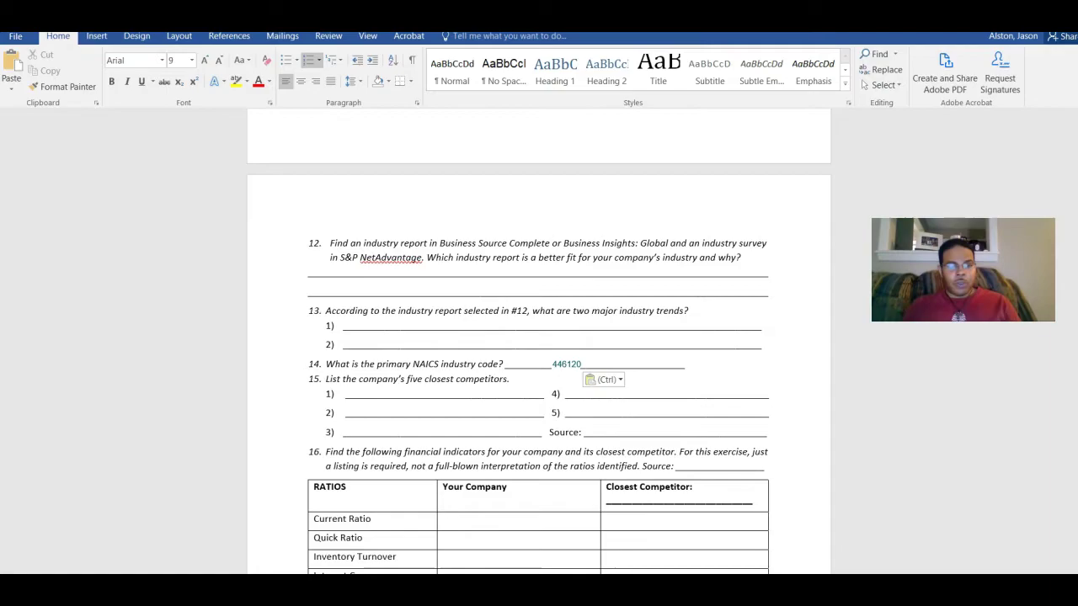
pyautogui.hotkey('alt', 'Tab')
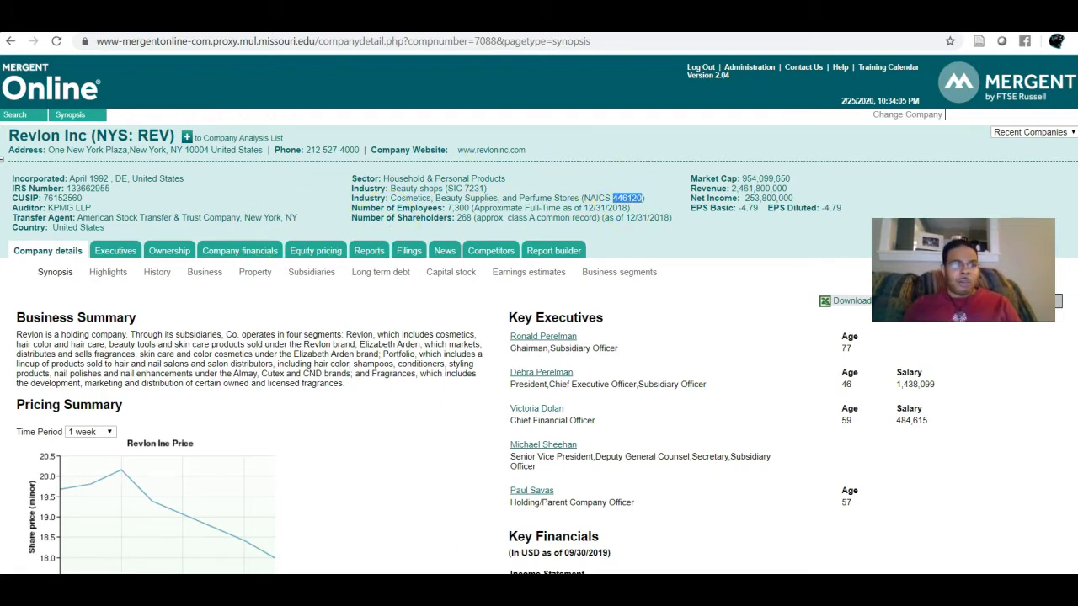
pyautogui.moveTo(366, 586)
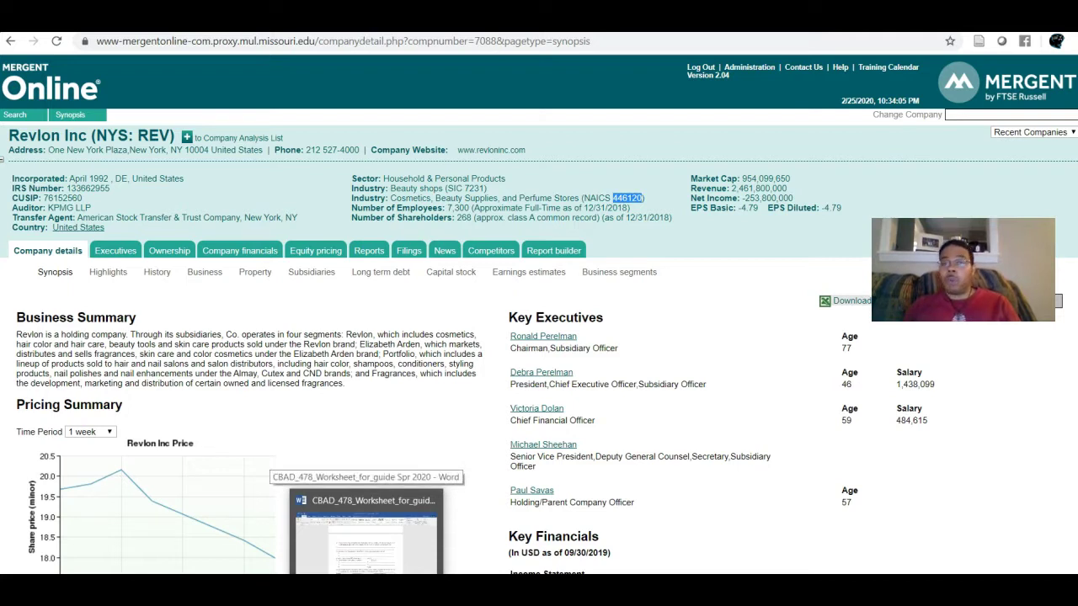
pyautogui.click(366, 543)
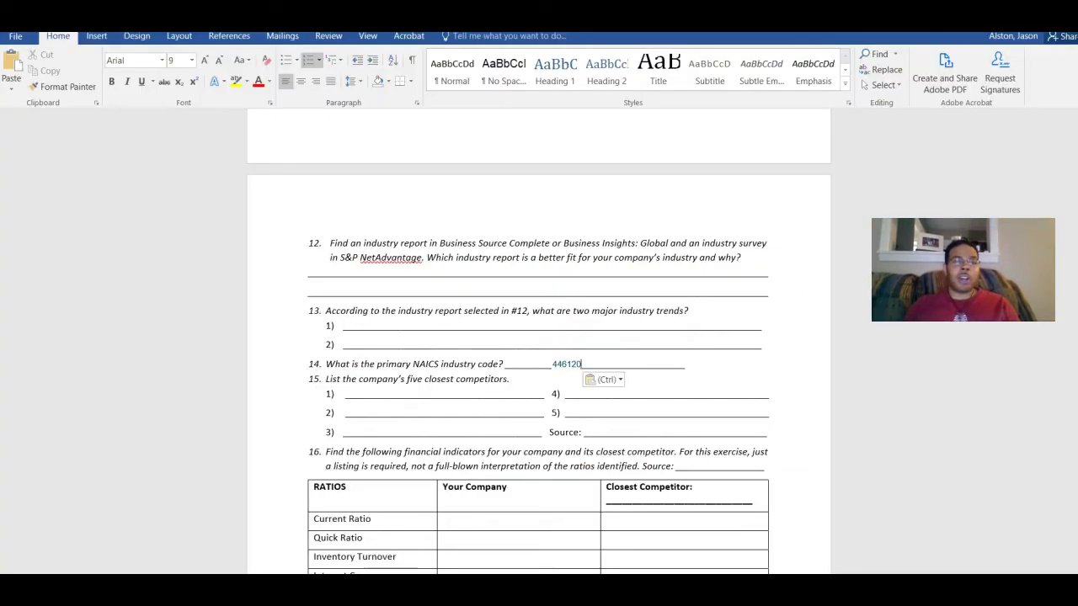
# Switch to the web browser and go to the University of Missouri Libraries home page at library.missouri.edu
pyautogui.hotkey('alt', 'Tab')
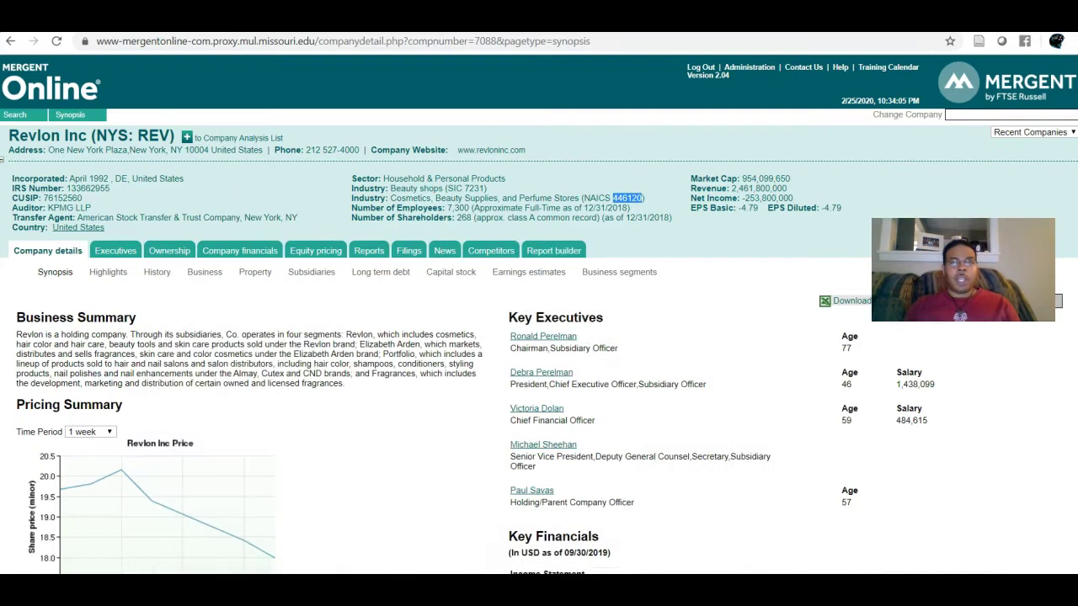
pyautogui.click(541, 43)
pyautogui.write('li')
pyautogui.press('Return')
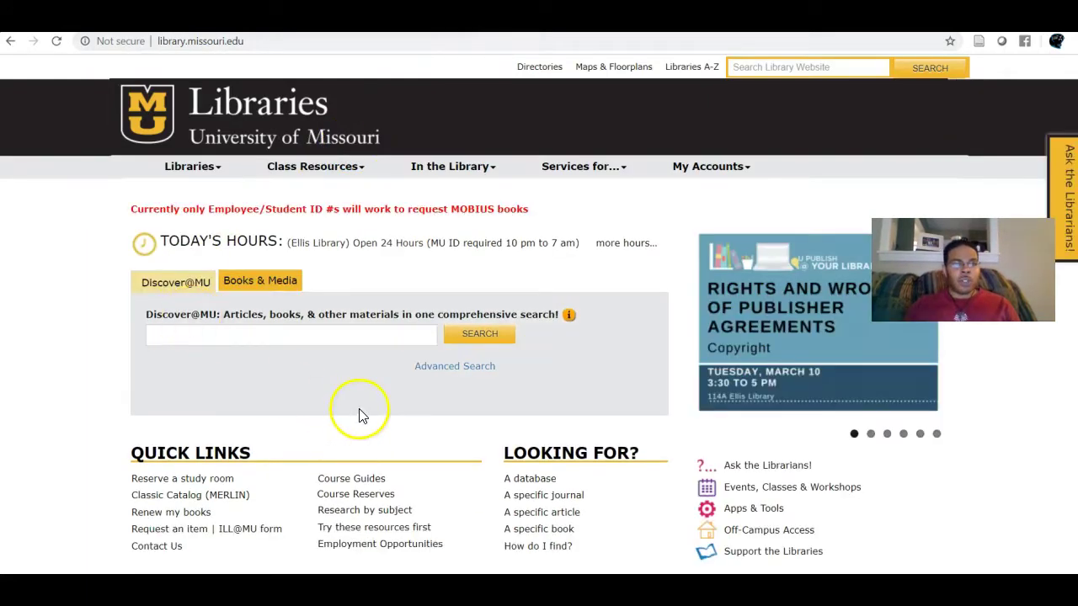
# Find Business Source Premier among the library's databases starting with B and open it
pyautogui.click(531, 479)
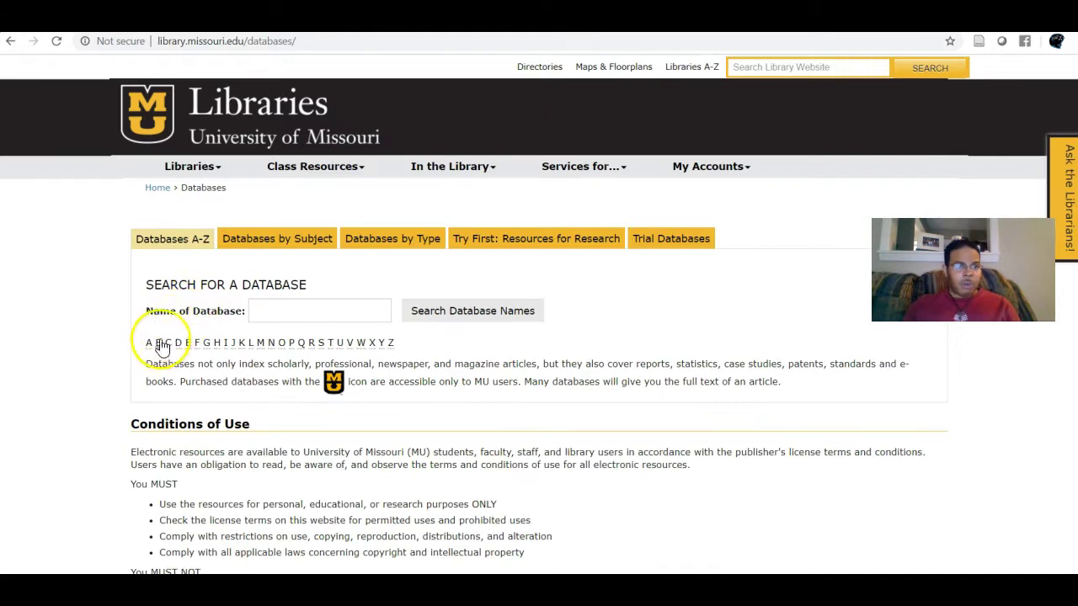
pyautogui.click(159, 344)
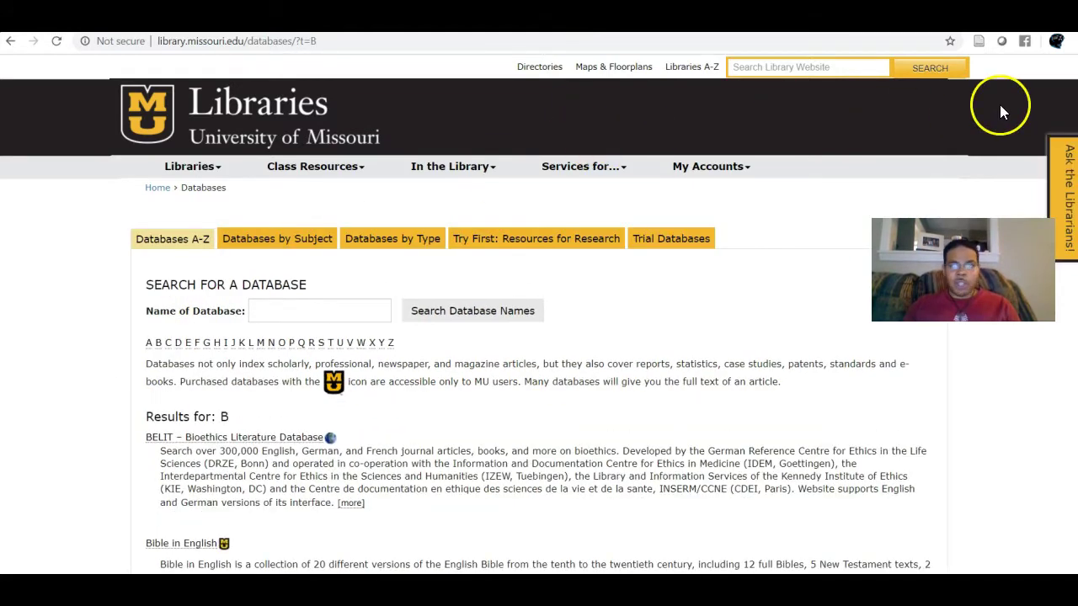
pyautogui.scroll(-5, 1002, 112)
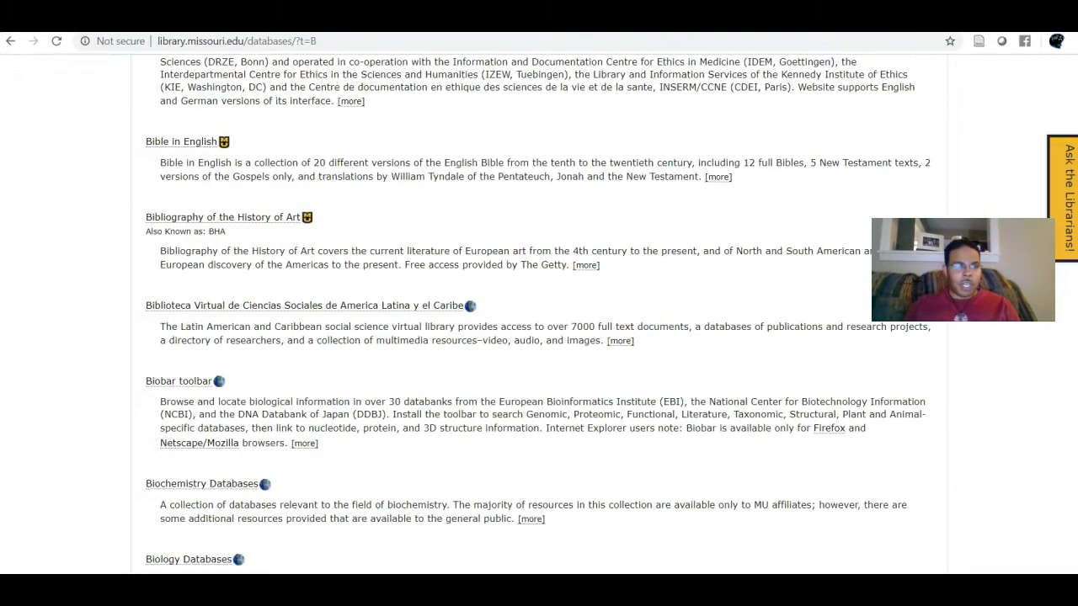
pyautogui.scroll(-9, 538, 310)
pyautogui.scroll(-8, 538, 310)
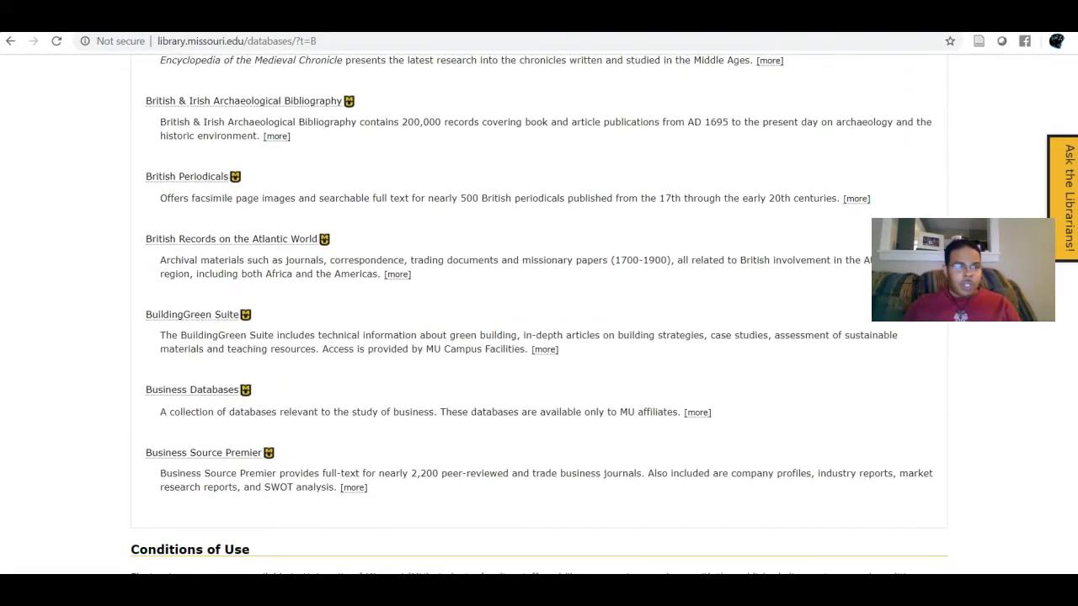
pyautogui.click(211, 455)
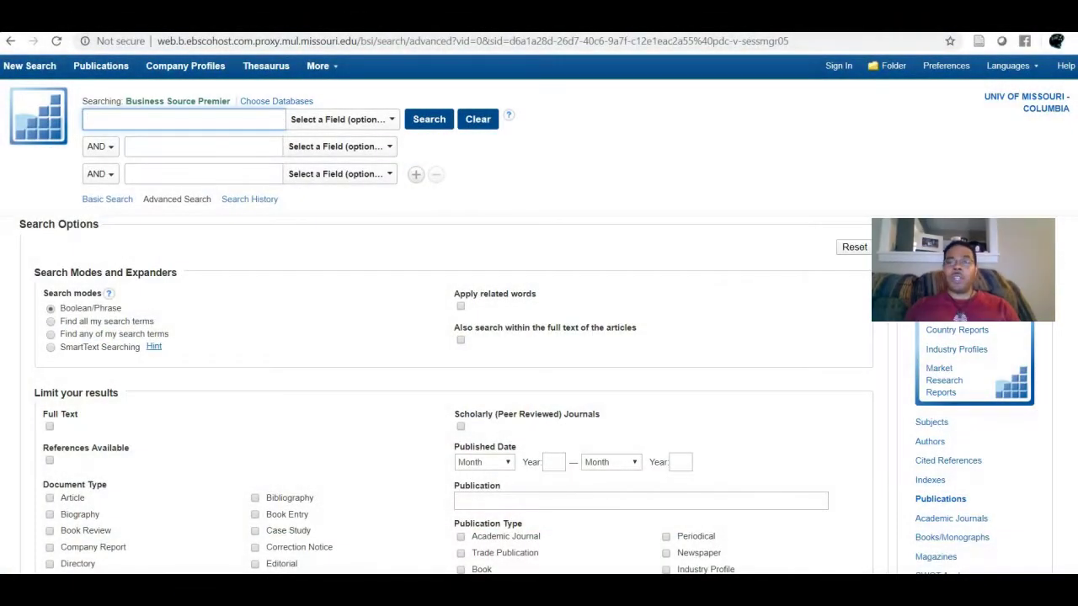
# Search Business Source Premier for 446120 in the IC NAICS Code or Description field
pyautogui.click(99, 119)
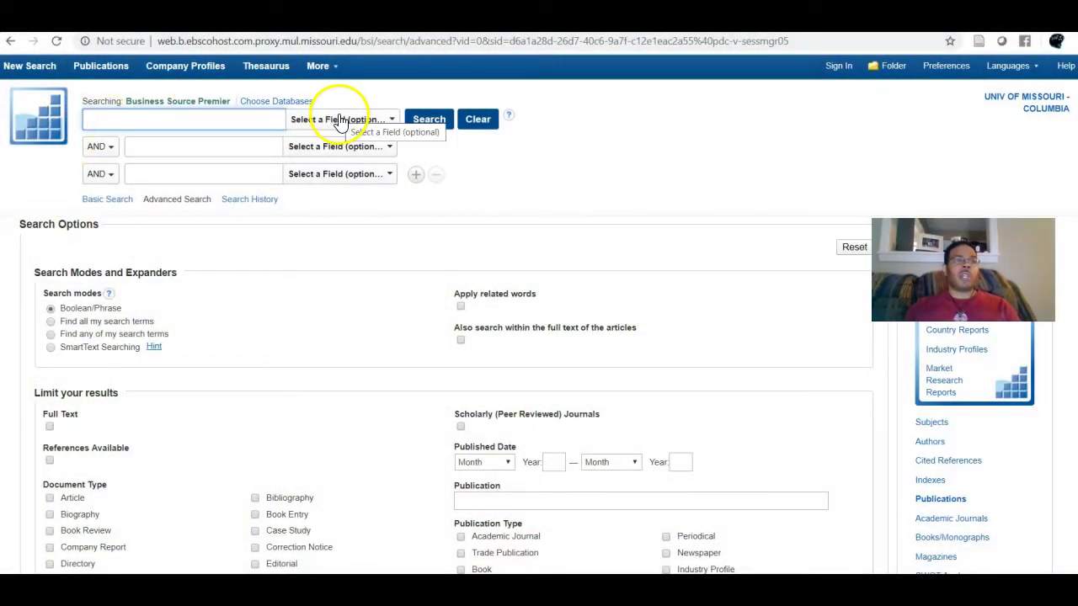
pyautogui.click(340, 119)
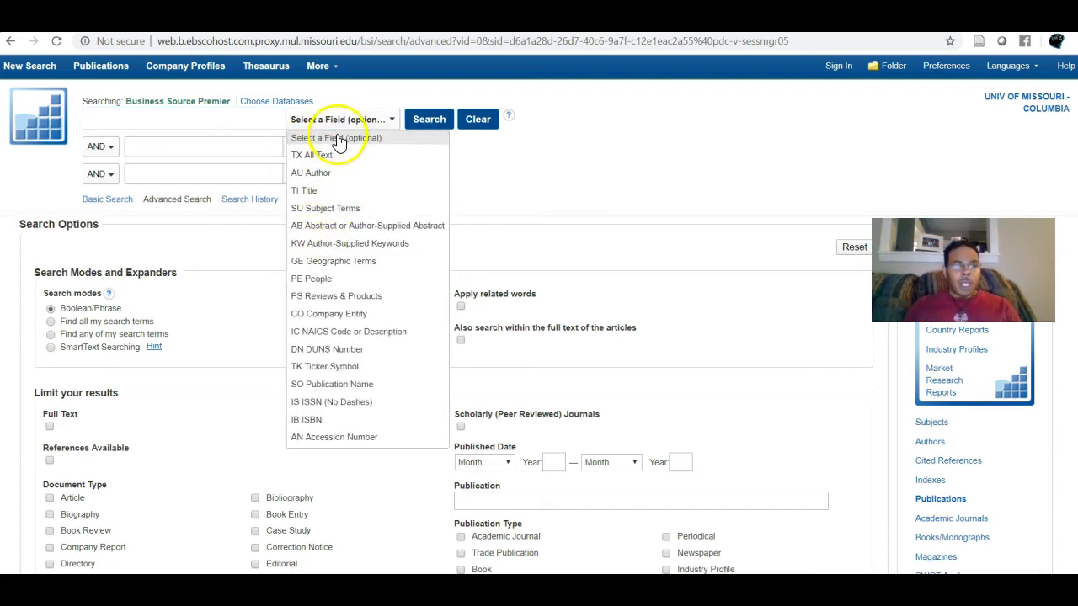
pyautogui.click(344, 122)
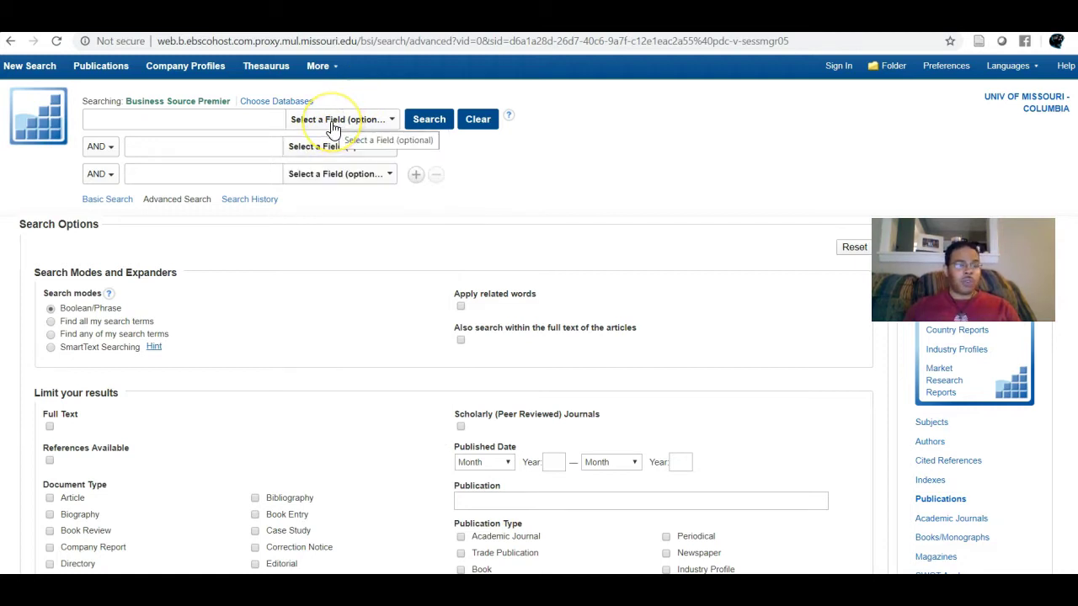
pyautogui.click(335, 122)
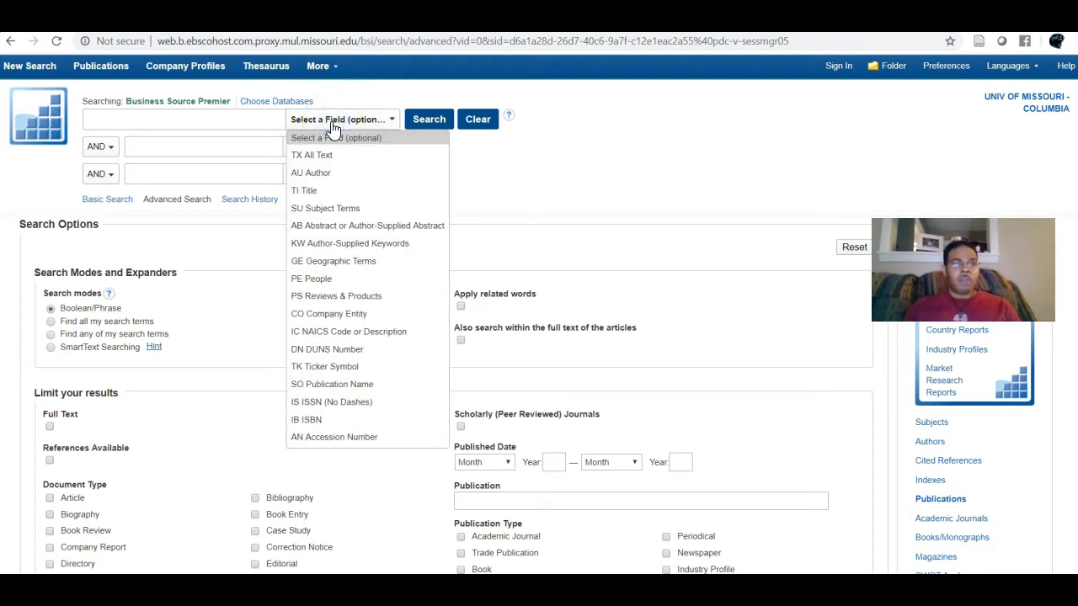
pyautogui.click(339, 331)
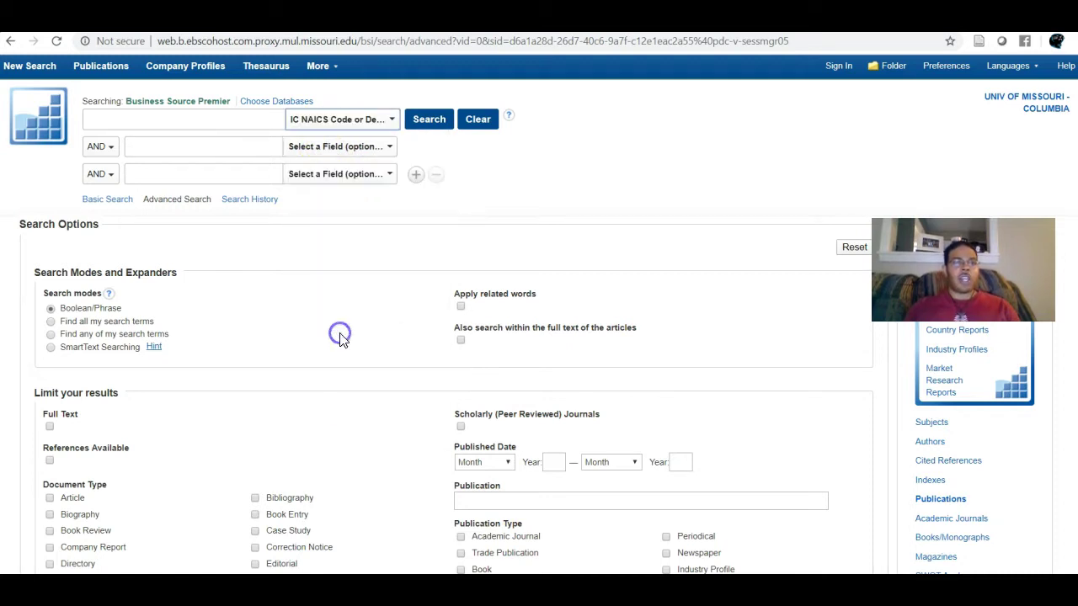
pyautogui.click(168, 121)
pyautogui.hotkey('ctrl', 'v')
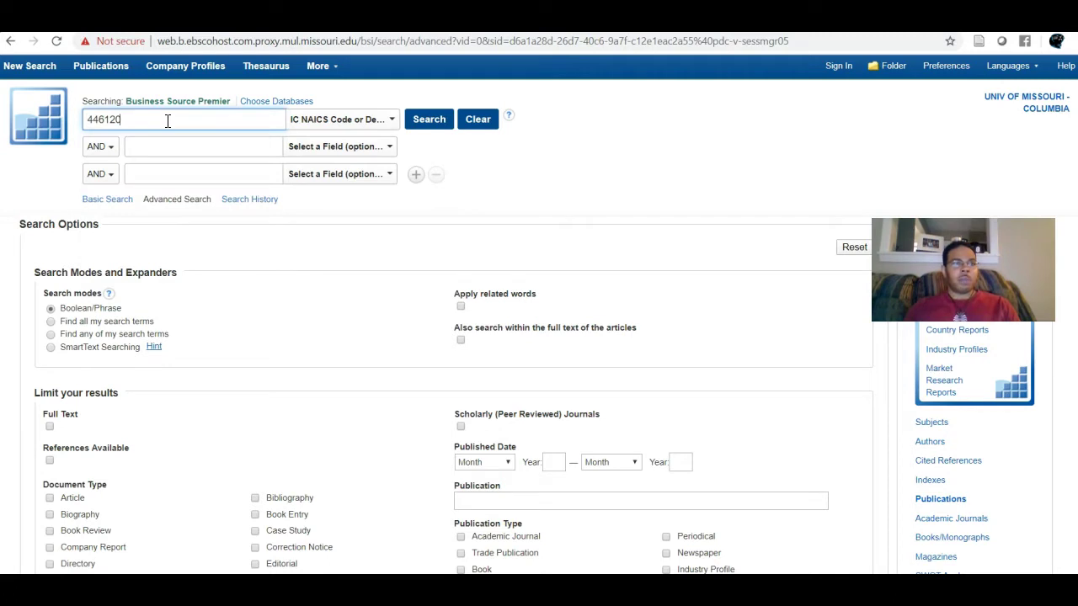
pyautogui.click(431, 122)
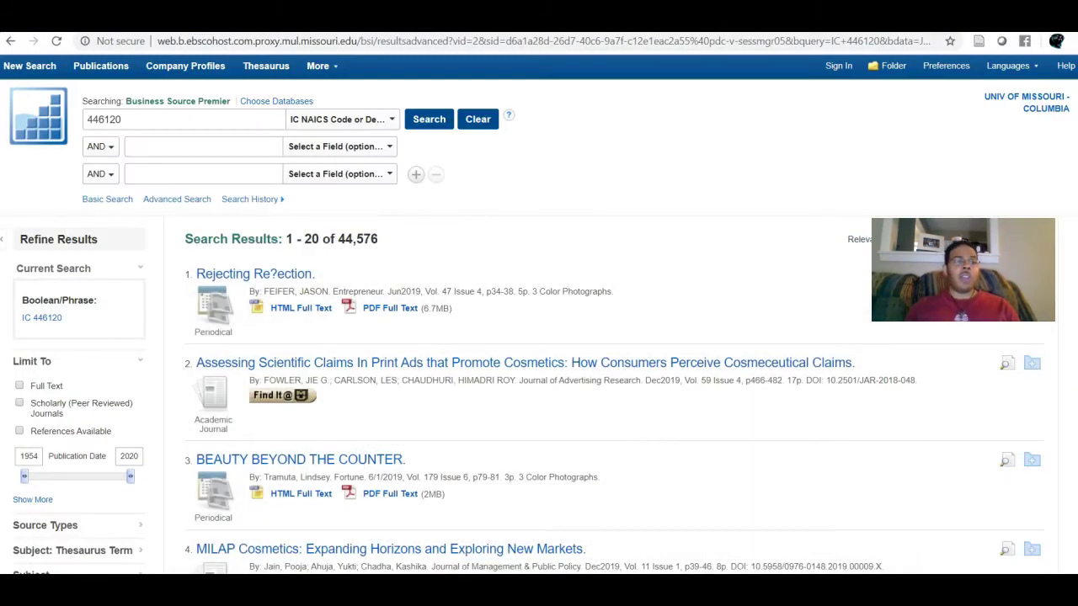
pyautogui.write('446120')
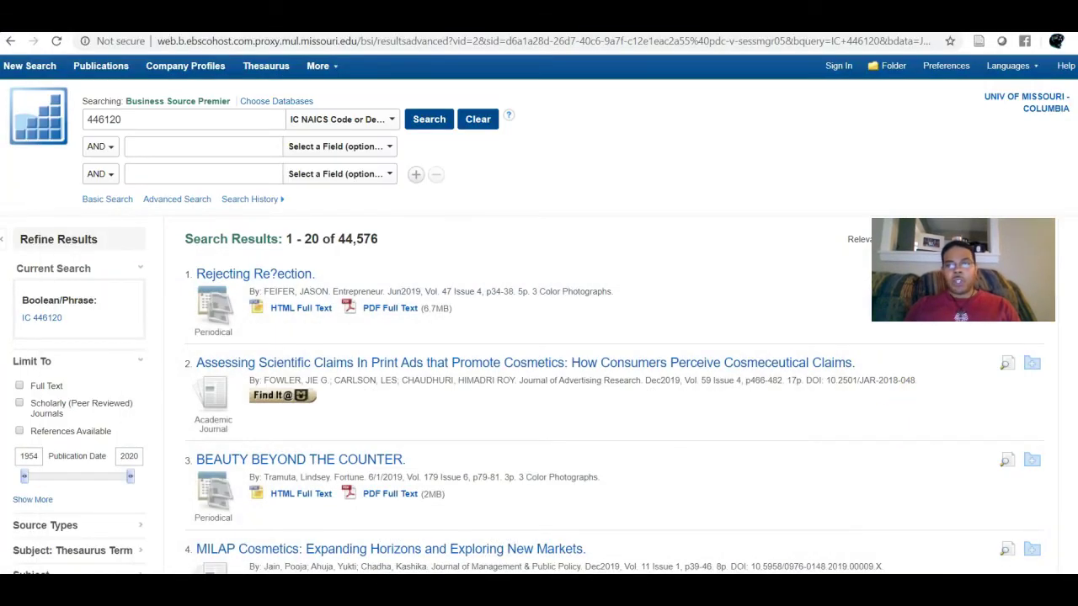
# Skim the NAICS code search results and check the industry report question in the Word worksheet, returning to the browser
pyautogui.scroll(-3, 539, 314)
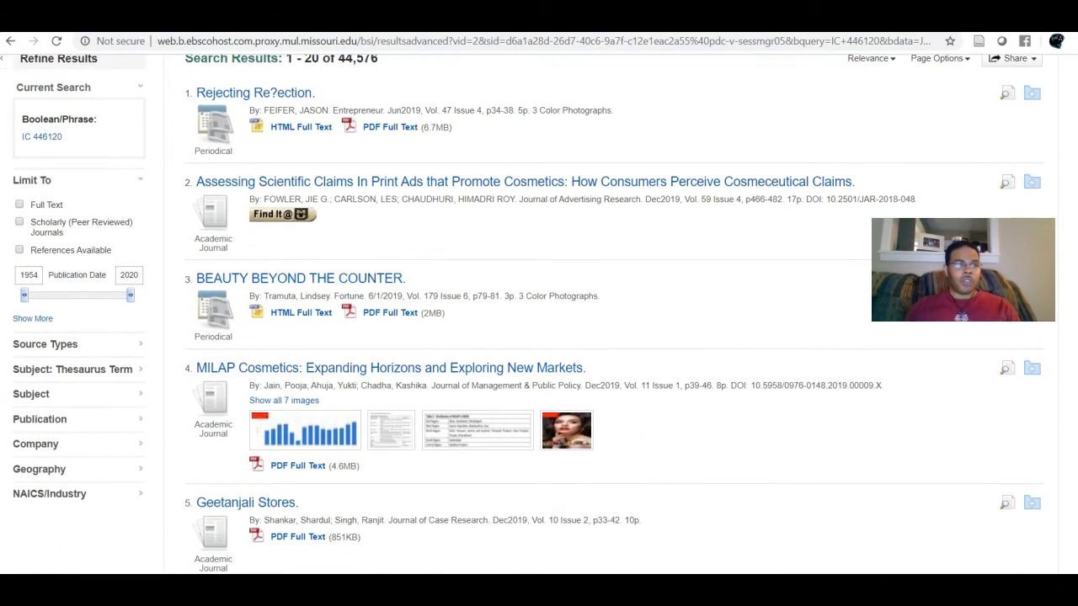
pyautogui.scroll(-1, 296, 547)
pyautogui.scroll(2, 297, 547)
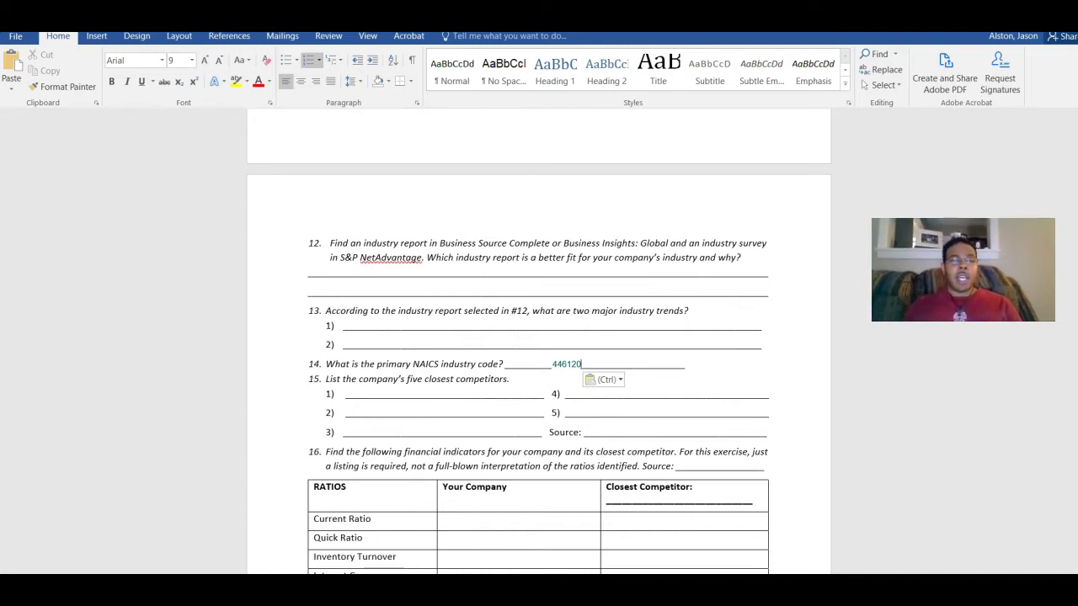
pyautogui.click(289, 531)
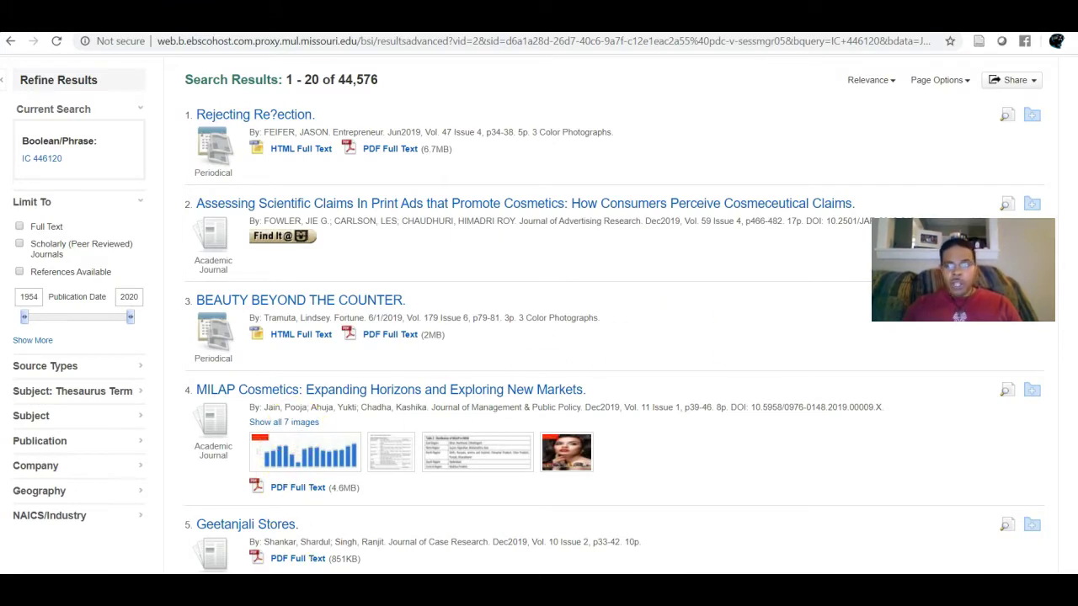
# Limit the search results to the Industry Profiles source type and look through the filtered list
pyautogui.scroll(-1, 677, 337)
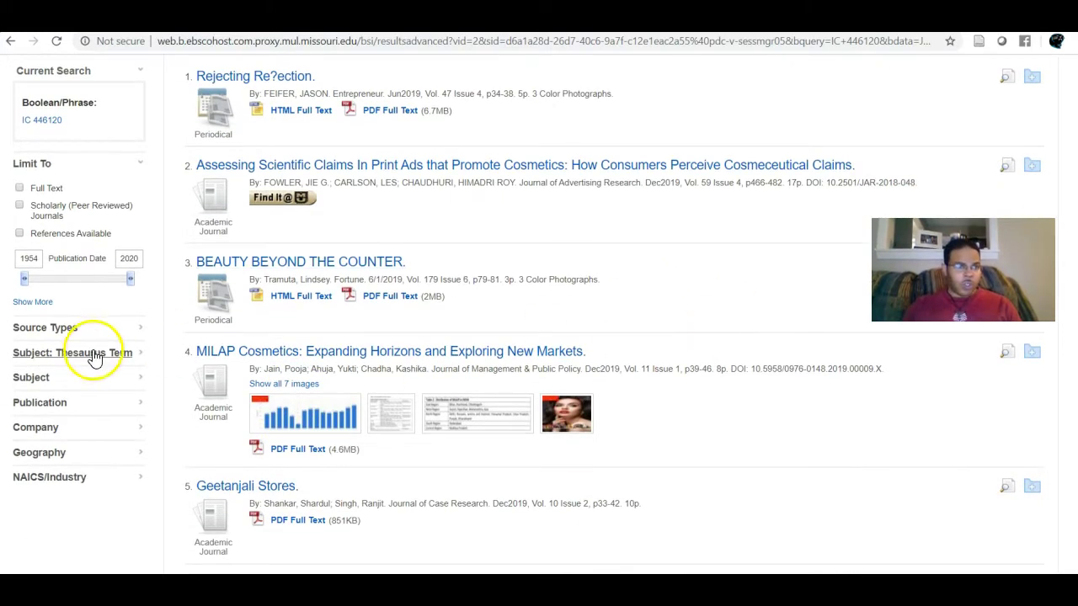
pyautogui.click(49, 330)
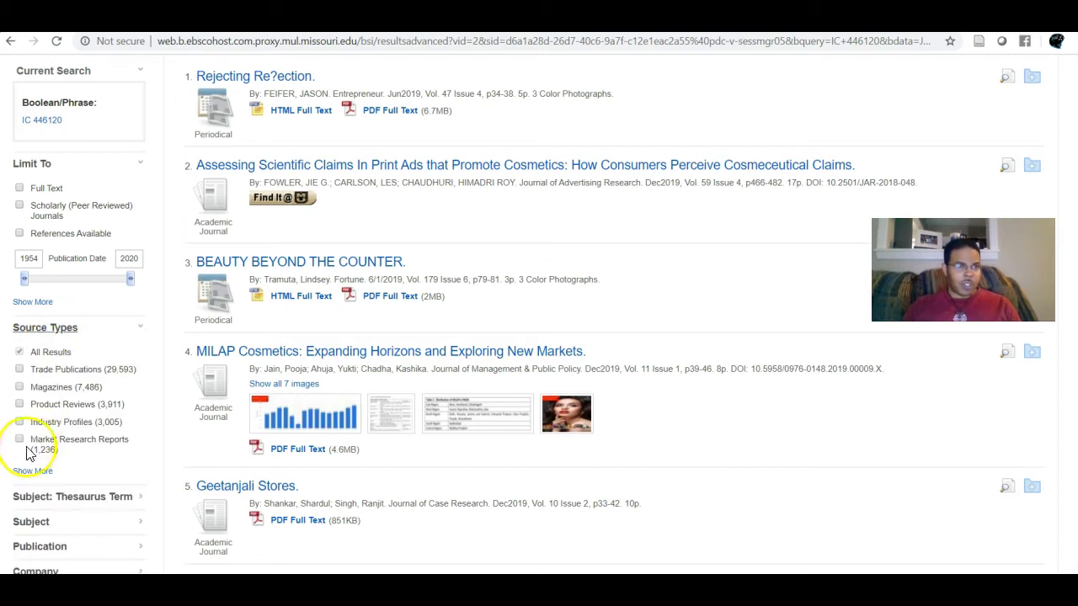
pyautogui.click(27, 474)
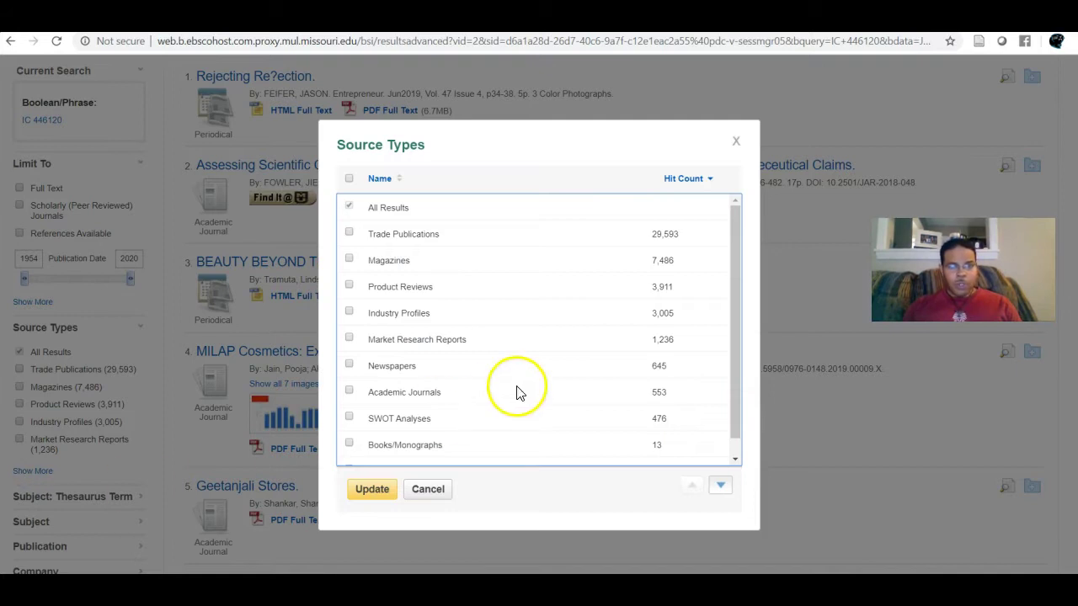
pyautogui.moveTo(741, 354); pyautogui.dragTo(738, 325)
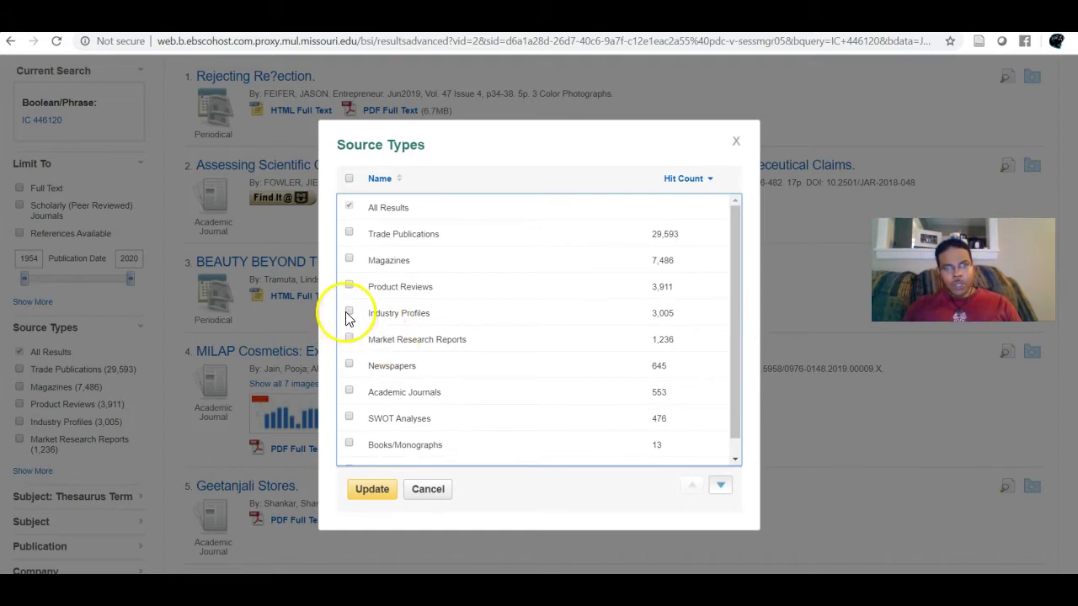
pyautogui.click(735, 141)
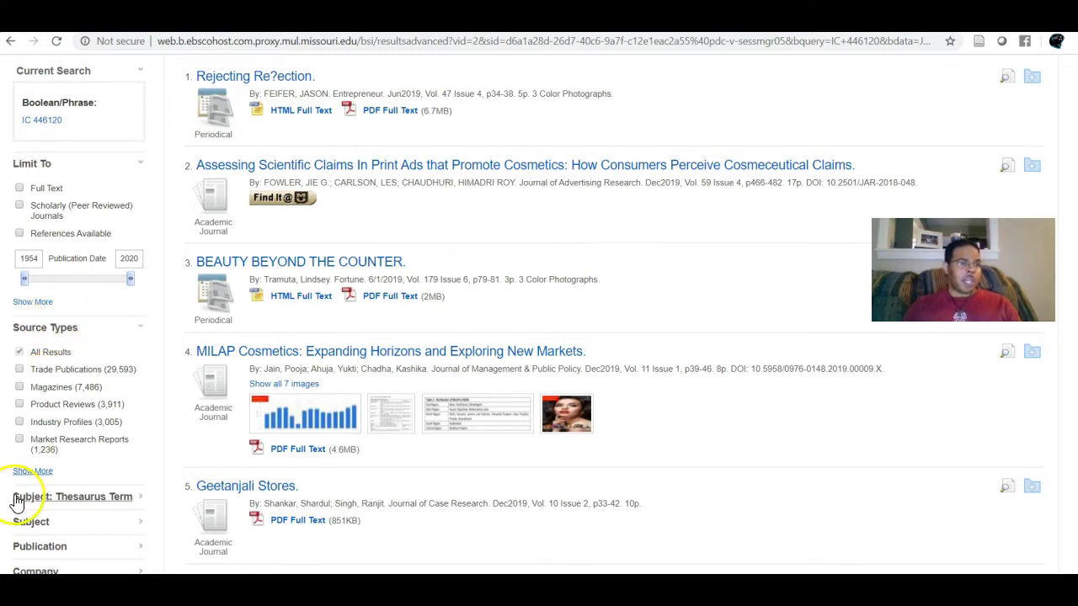
pyautogui.click(31, 471)
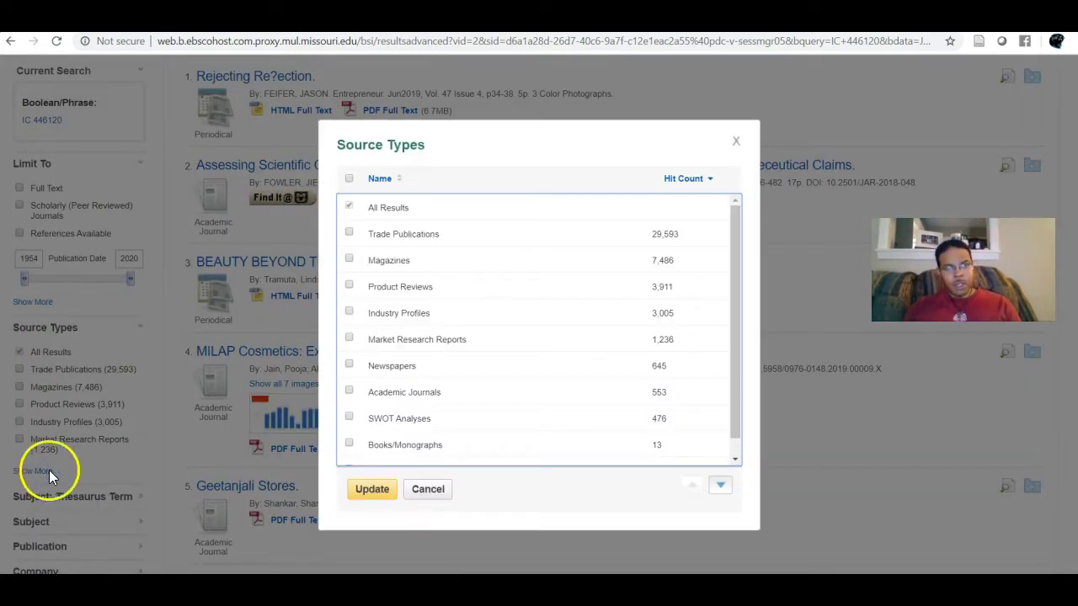
pyautogui.click(348, 311)
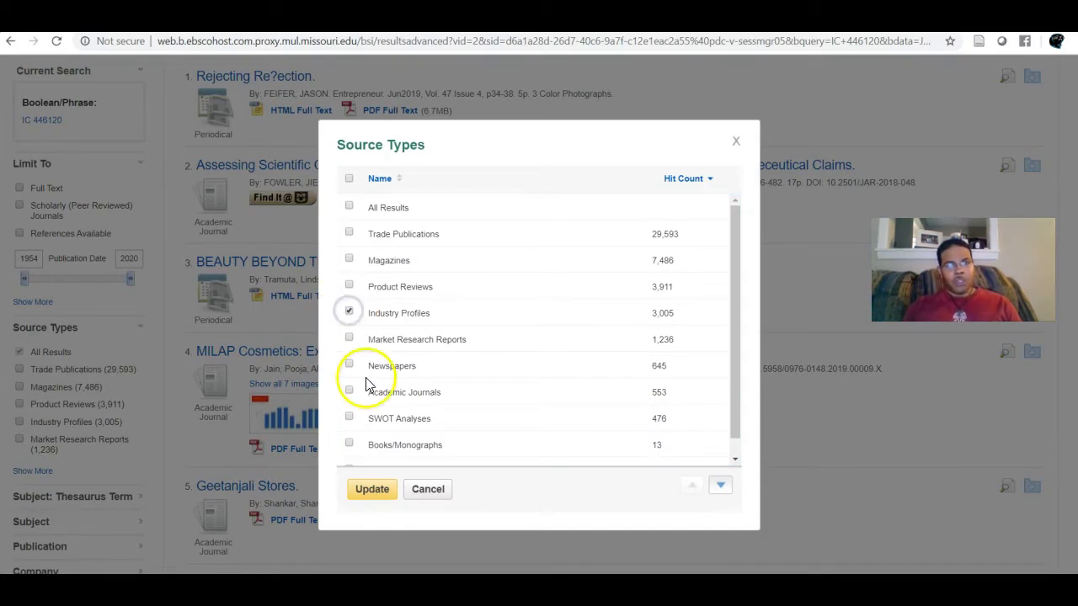
pyautogui.click(374, 491)
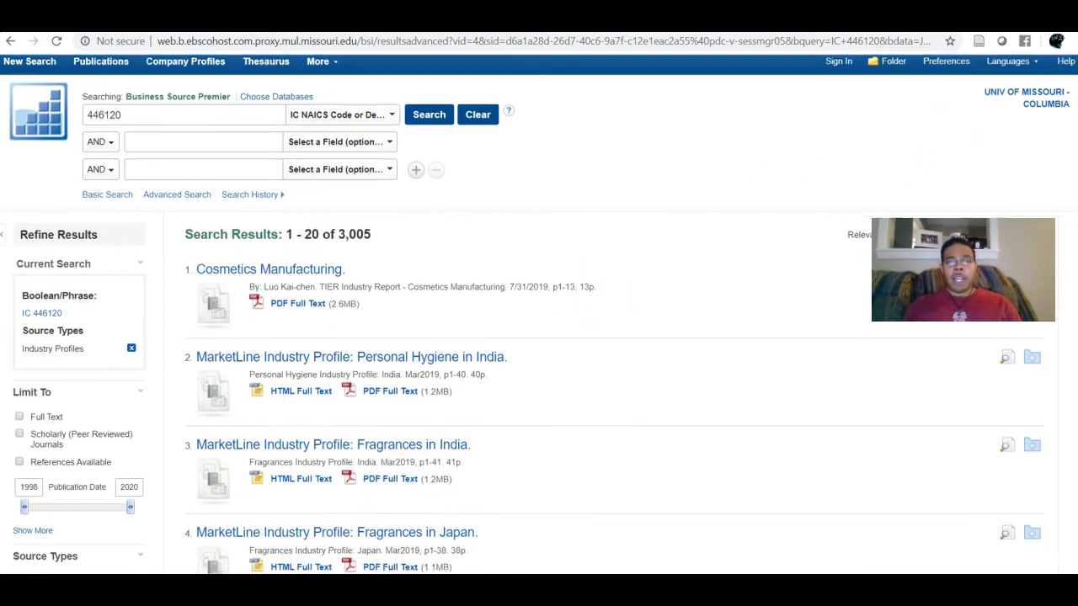
pyautogui.scroll(-2, 538, 337)
pyautogui.scroll(-2, 539, 337)
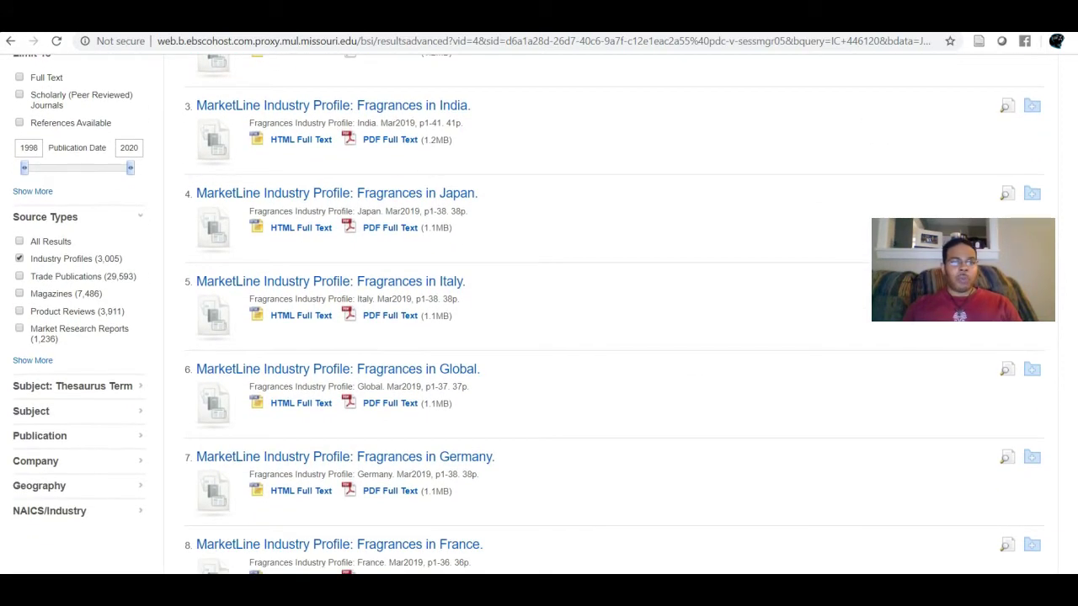
# Look through the Industry Profiles results for NAICS code 446120 for a report covering the United States
pyautogui.scroll(-3, 539, 336)
pyautogui.scroll(4, 539, 337)
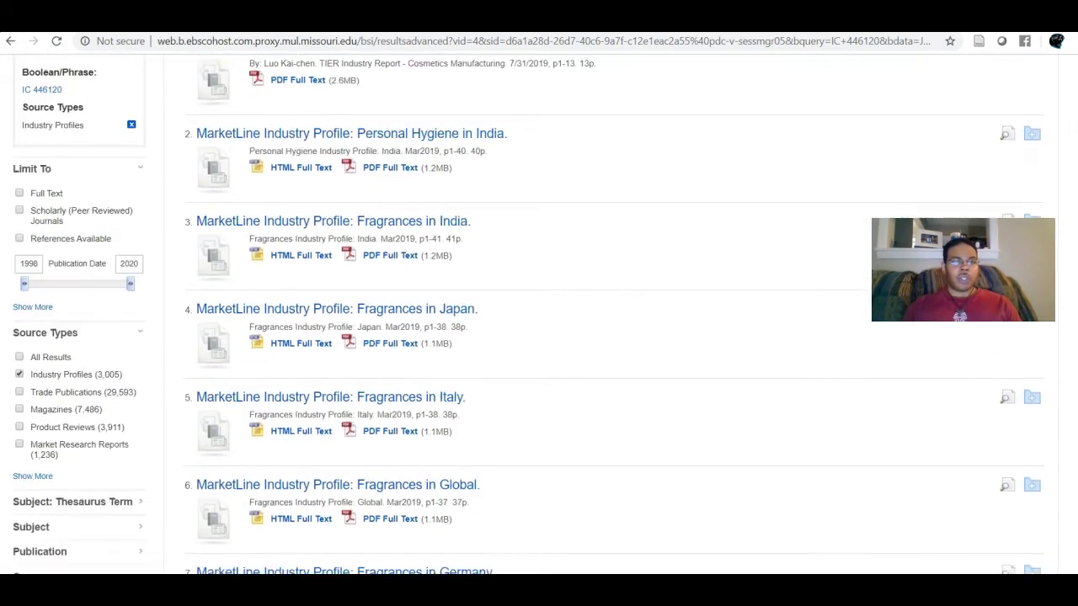
pyautogui.scroll(1, 539, 337)
pyautogui.scroll(-1, 539, 337)
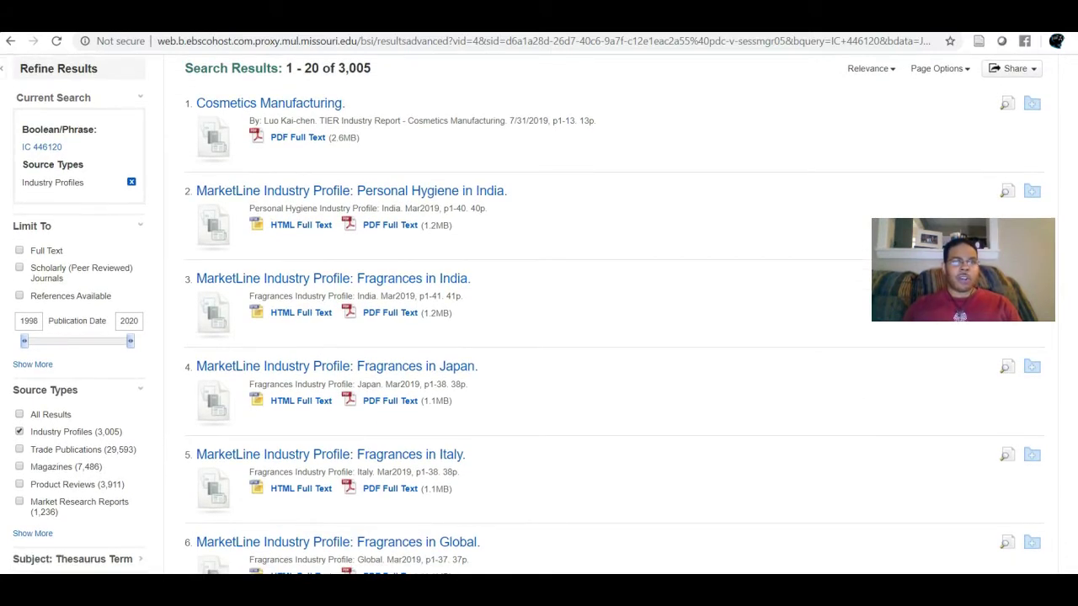
pyautogui.scroll(-1, 539, 337)
pyautogui.scroll(-3, 539, 337)
pyautogui.scroll(-5, 539, 337)
pyautogui.scroll(-4, 539, 337)
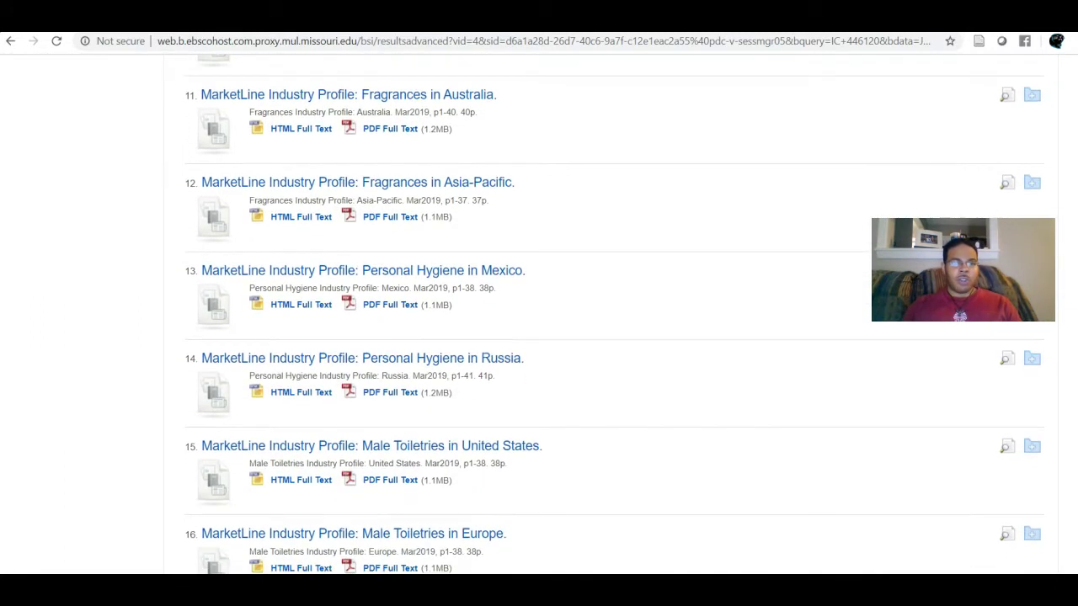
pyautogui.scroll(-1, 539, 337)
pyautogui.scroll(-2, 760, 463)
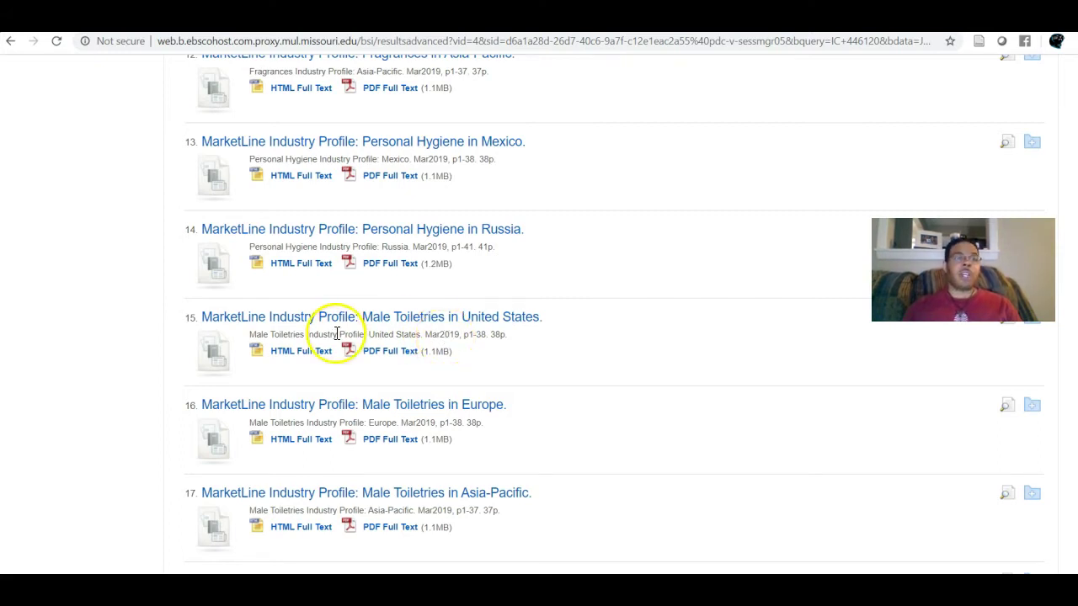
# Open the PDF full text of the MarketLine Industry Profile for Male Toiletries in United States
pyautogui.scroll(13, 539, 311)
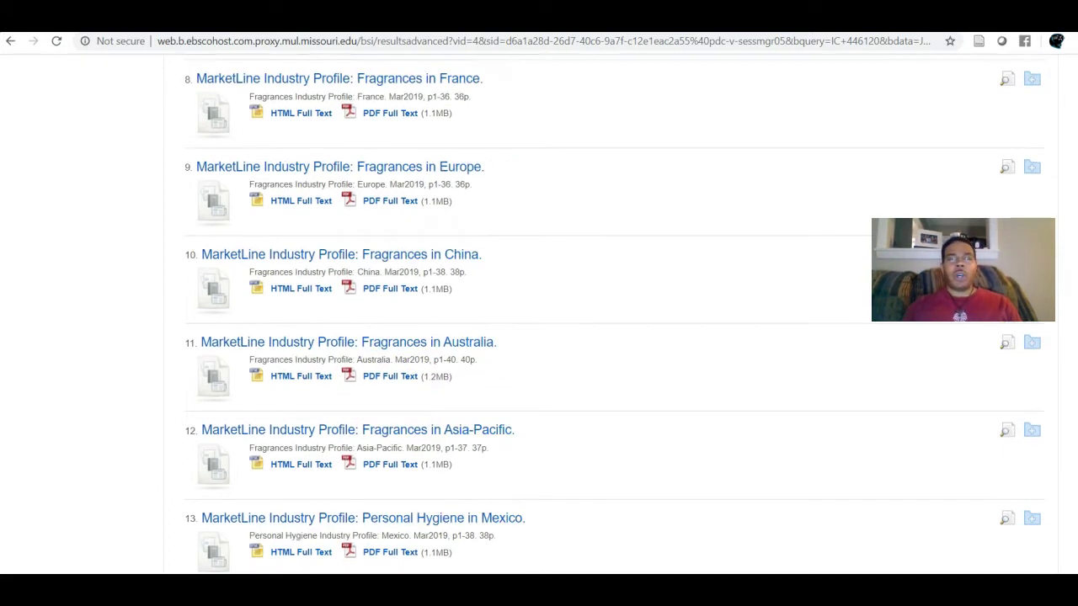
pyautogui.scroll(-8, 539, 311)
pyautogui.scroll(-6, 606, 441)
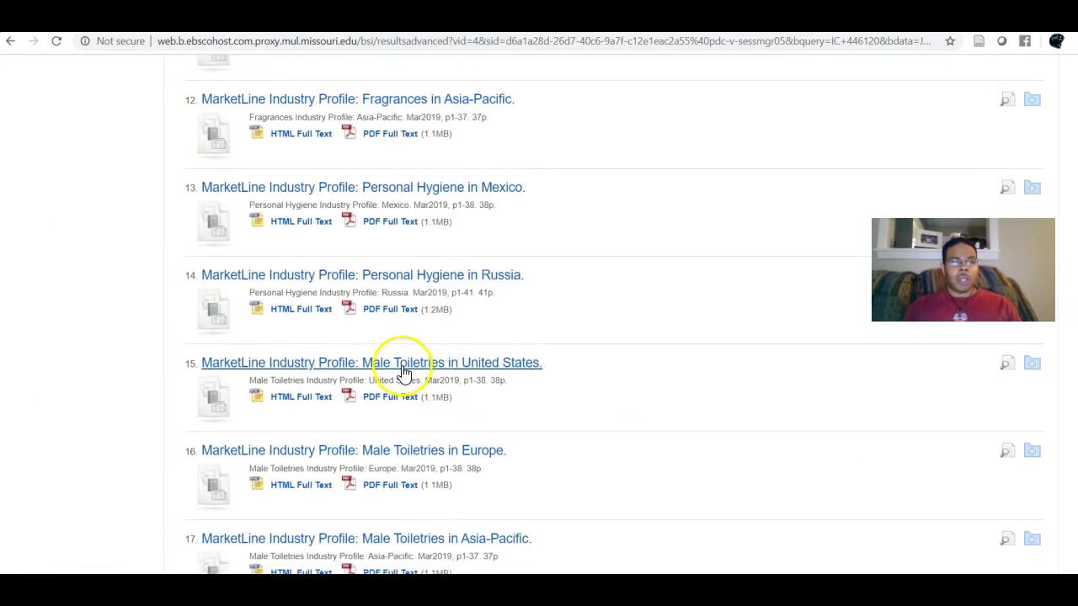
pyautogui.click(395, 402)
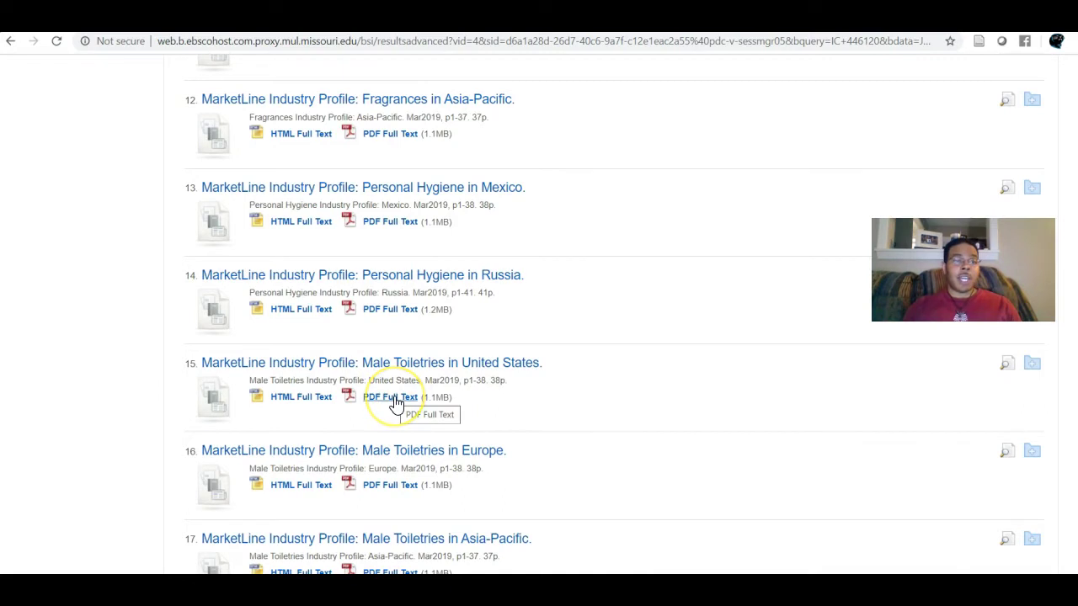
pyautogui.click(480, 465)
pyautogui.click(392, 402)
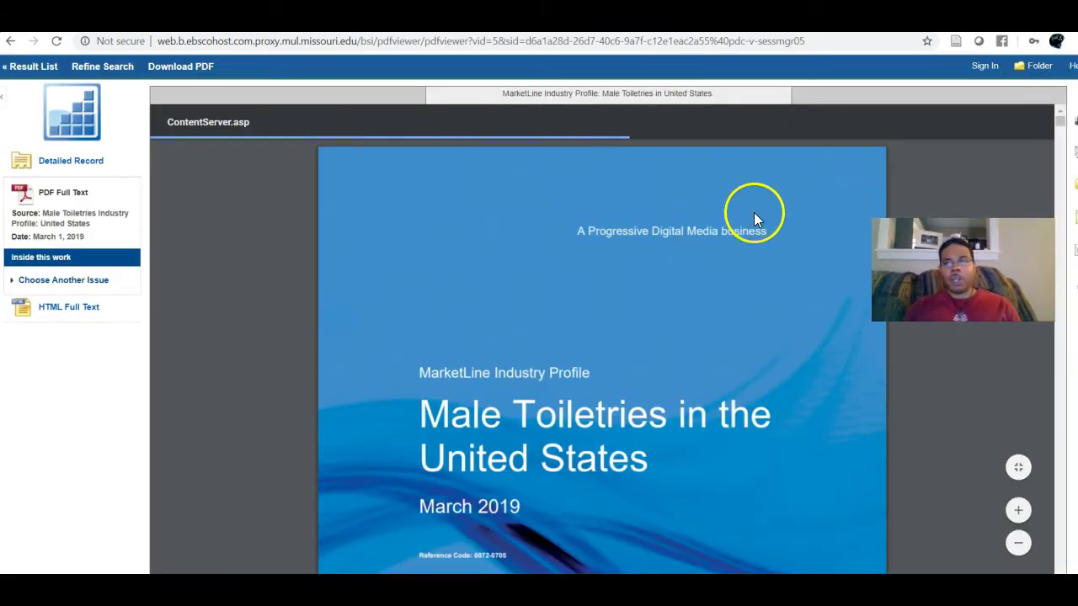
# Search the Male Toiletries report for "rev", skim its company pages for Revlon, and return to the results list
pyautogui.click(1060, 133)
pyautogui.moveTo(1060, 133)
pyautogui.mouseDown()
pyautogui.moveTo(1053, 179)
pyautogui.moveTo(1059, 118)
pyautogui.mouseUp()
pyautogui.hotkey('ctrl', 'f')
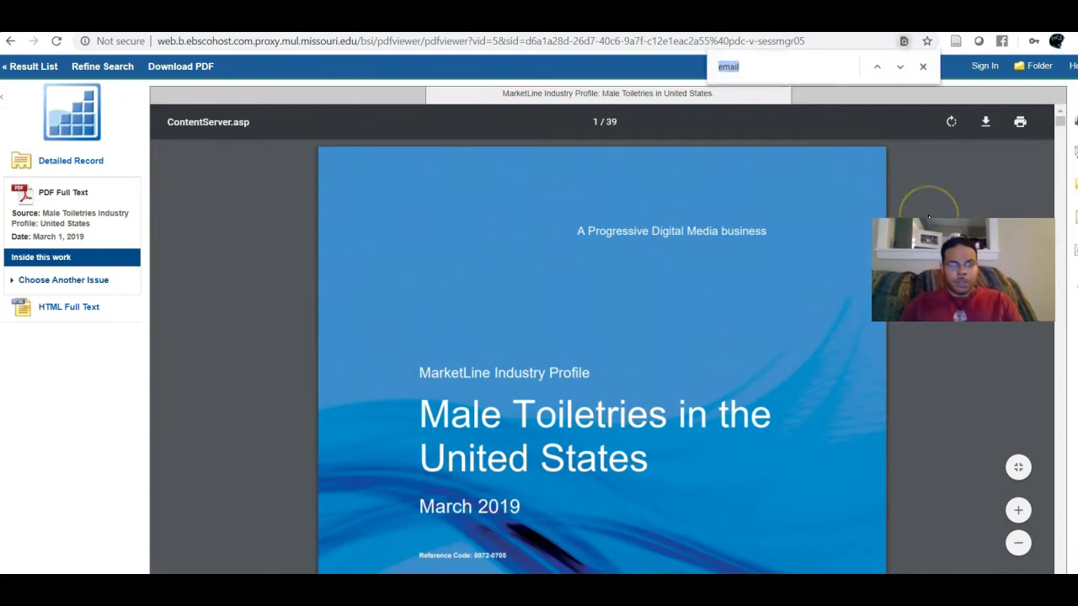
pyautogui.write('revl')
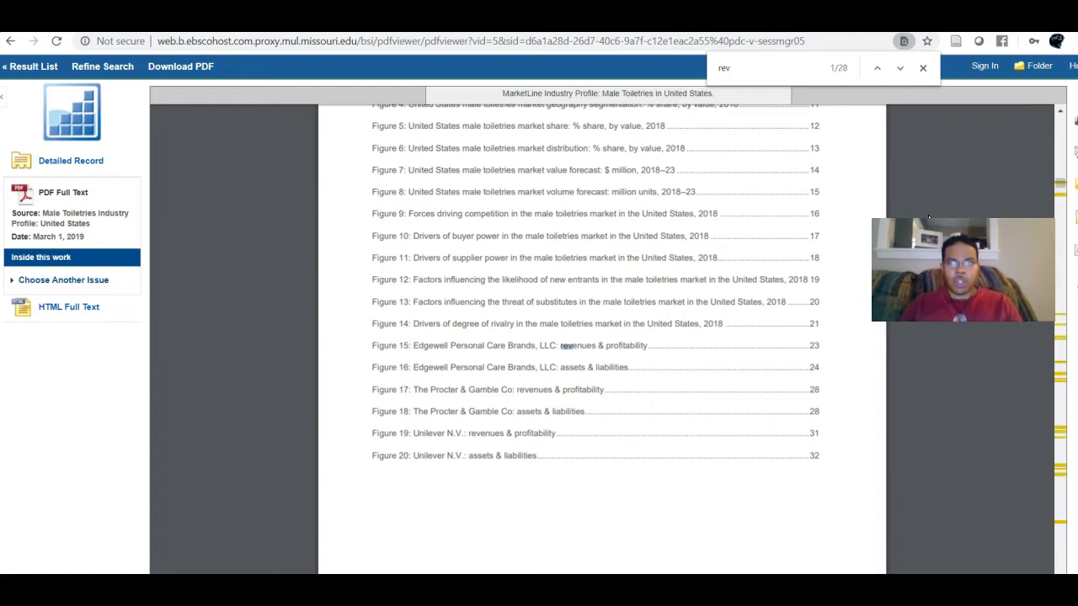
pyautogui.click(1063, 186)
pyautogui.moveTo(1065, 189); pyautogui.dragTo(1058, 447)
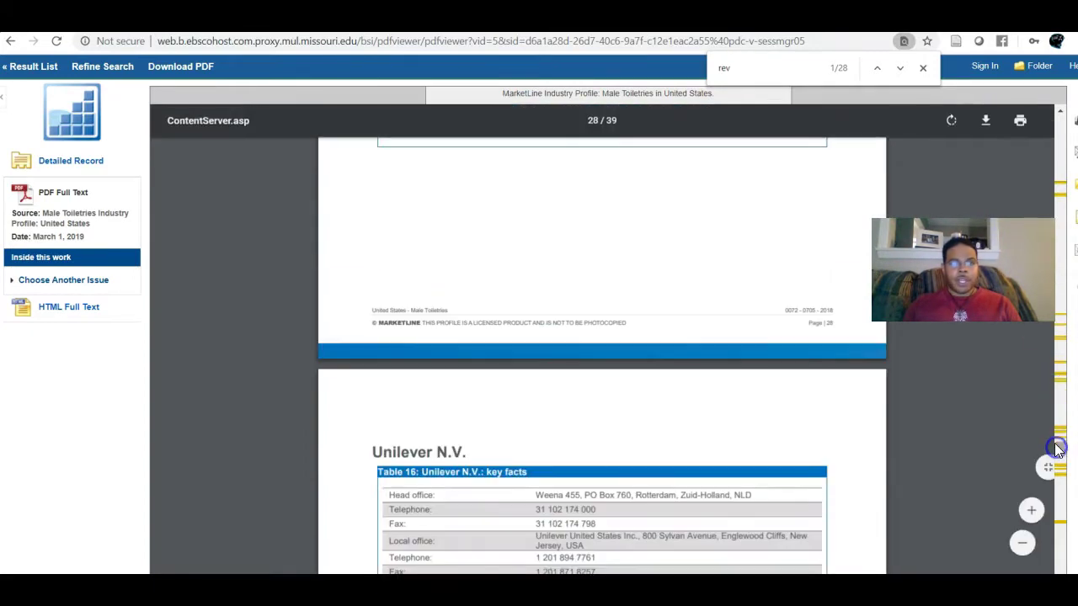
pyautogui.click(17, 44)
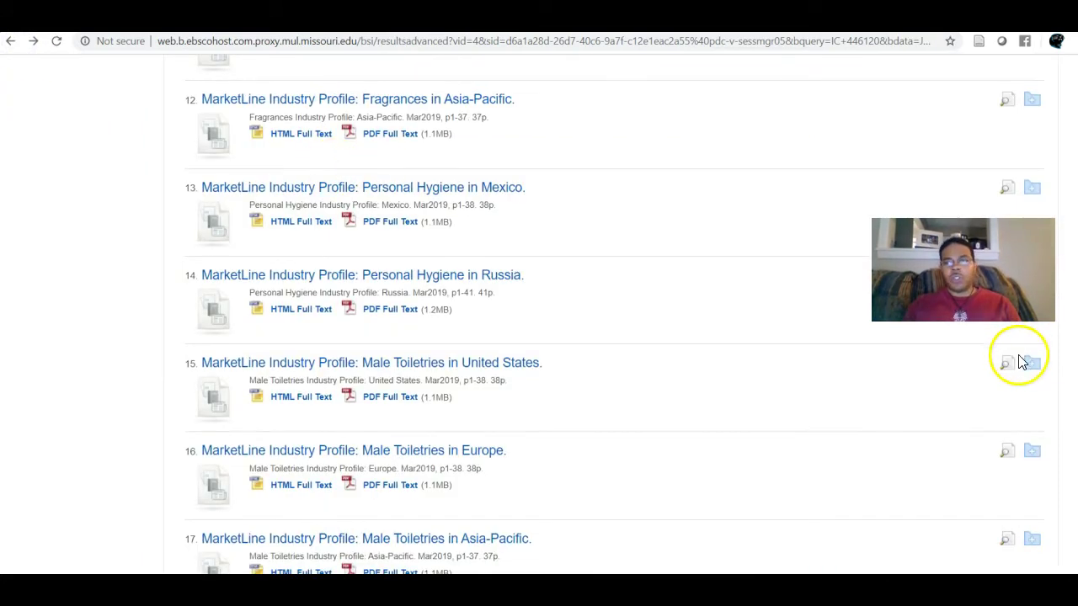
# Add revlon as a CO Company Entity term alongside the 446120 NAICS code and run the search
pyautogui.scroll(15, 1021, 362)
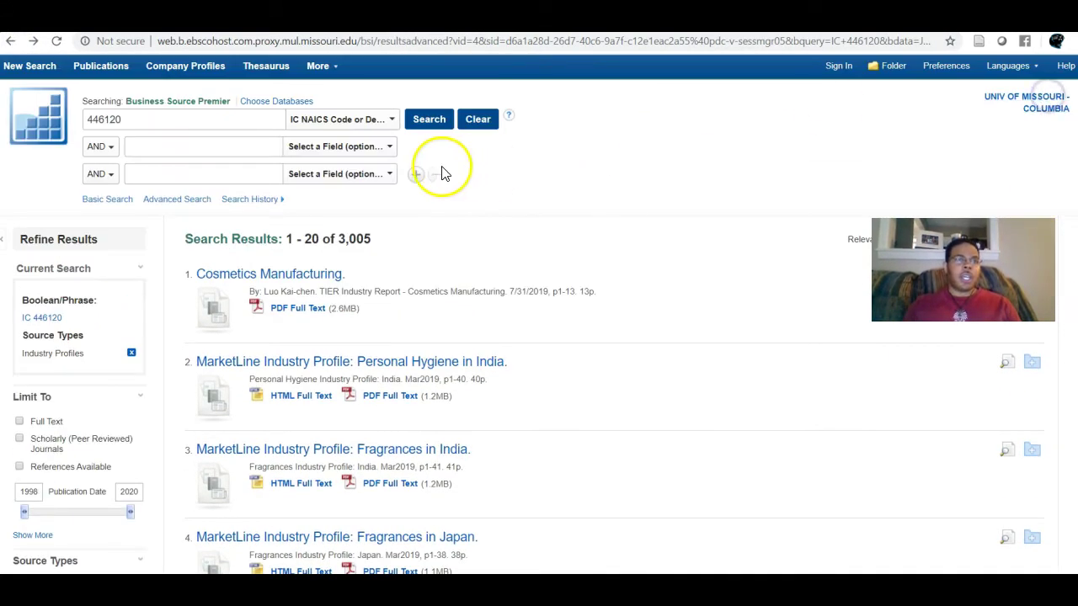
pyautogui.click(304, 153)
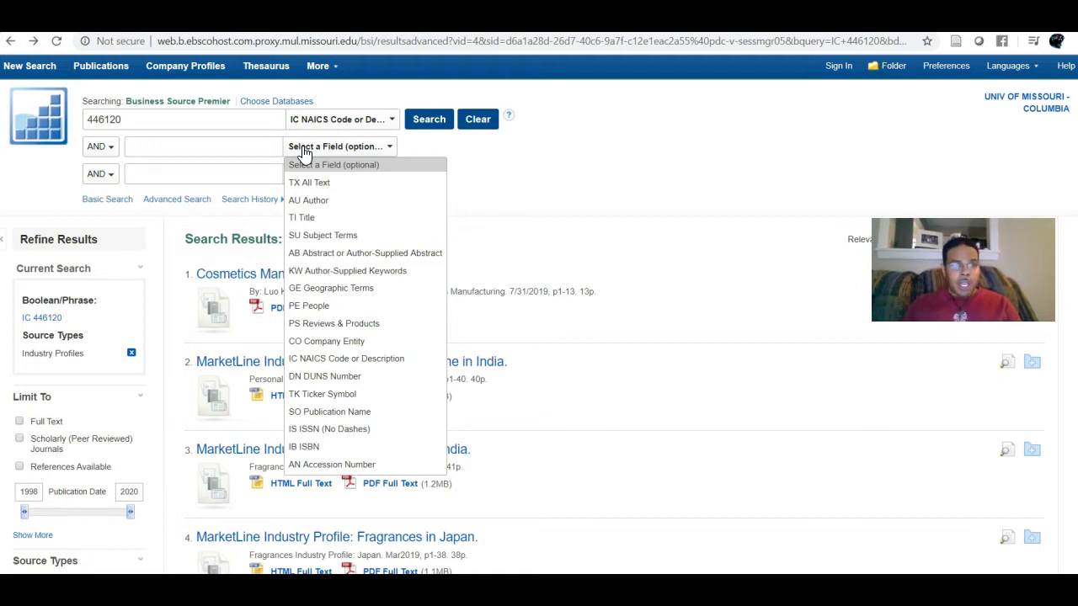
pyautogui.click(326, 343)
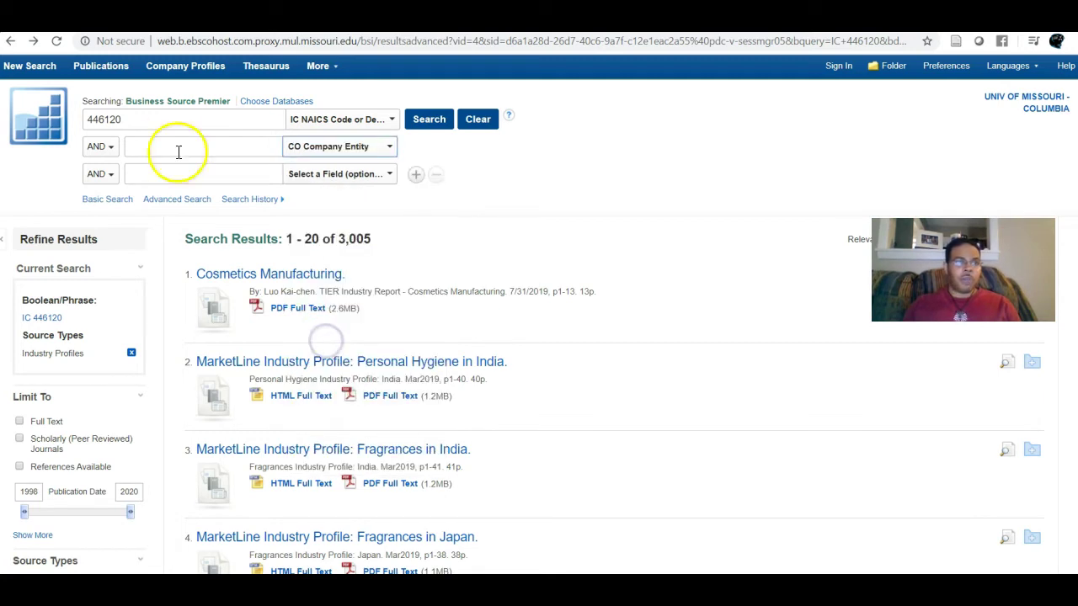
pyautogui.click(211, 152)
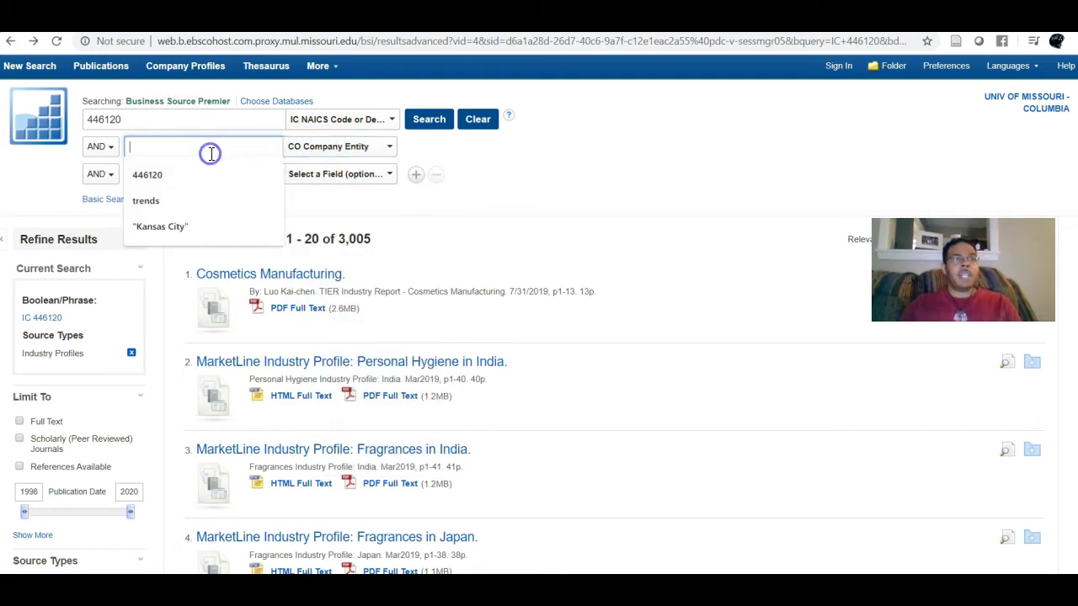
pyautogui.write('revlon')
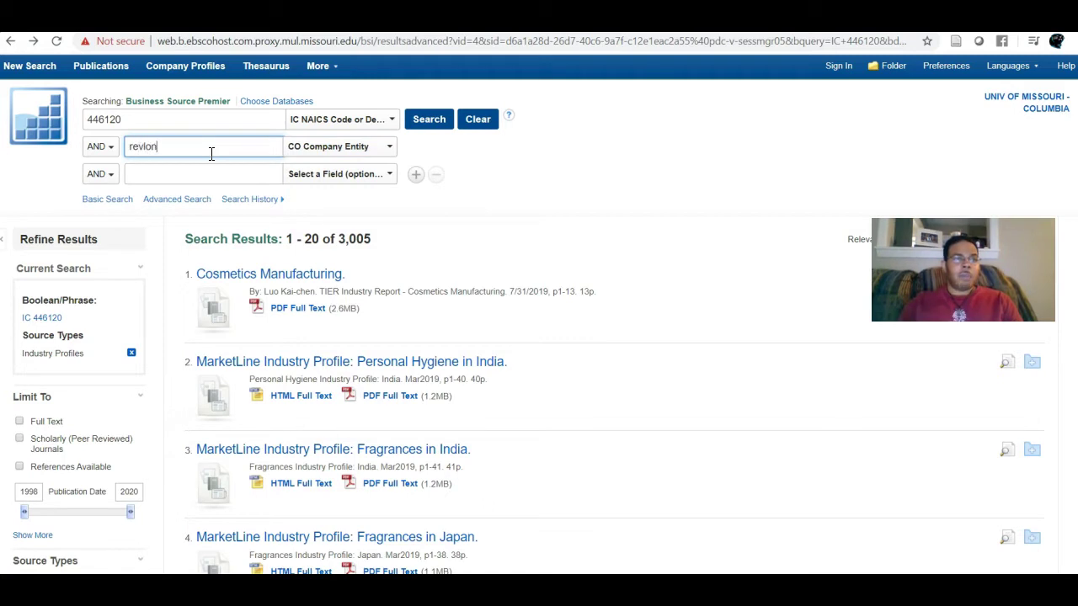
pyautogui.click(428, 128)
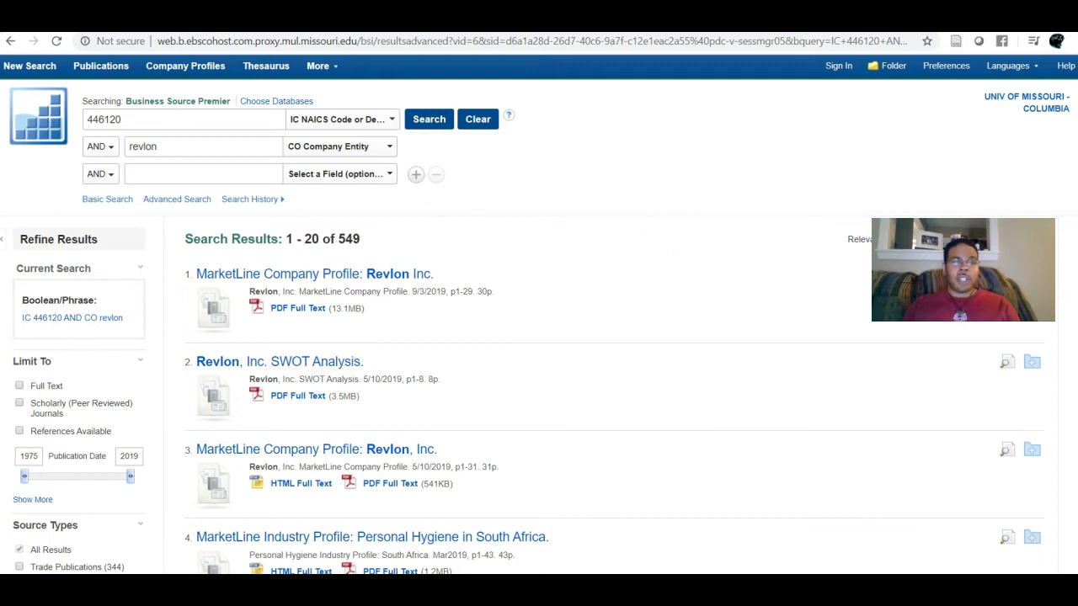
# Limit the combined search results to the Industry Profiles source type and look through the make-up reports
pyautogui.scroll(-3, 1052, 221)
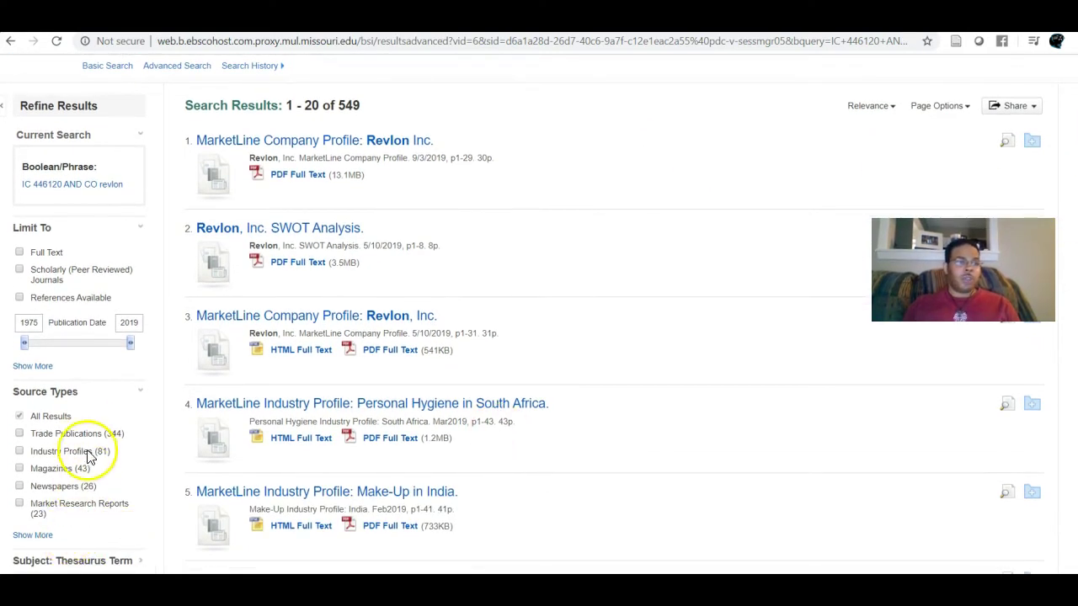
pyautogui.click(19, 452)
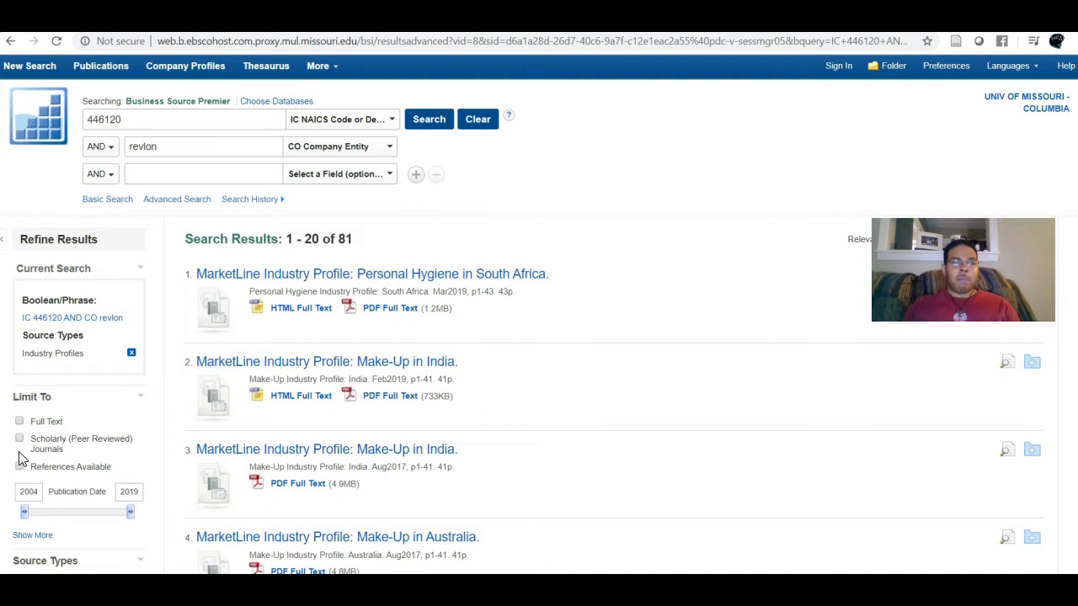
pyautogui.scroll(-1, 998, 180)
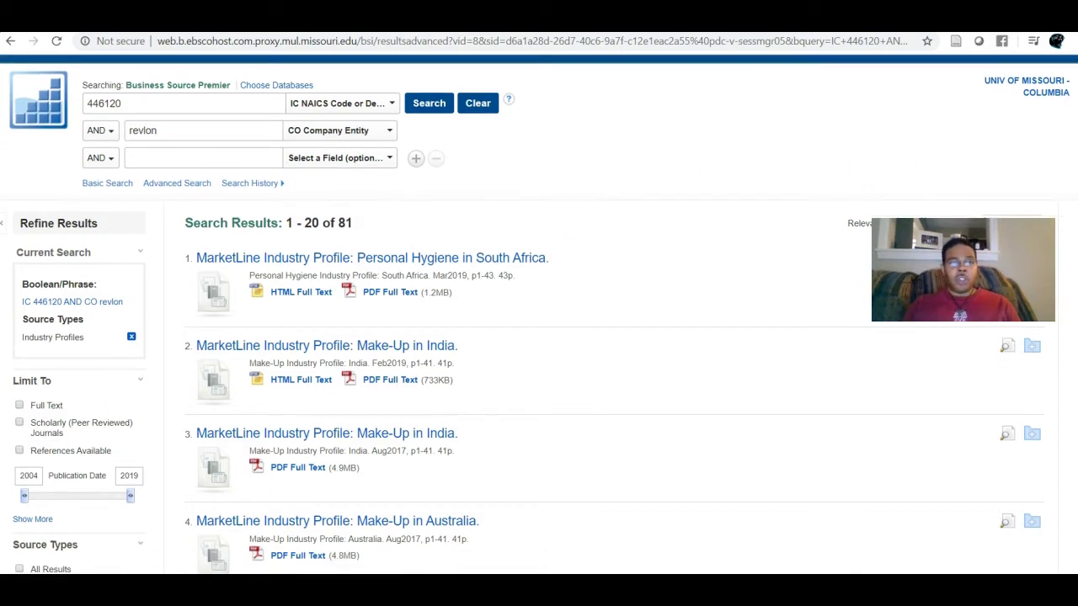
pyautogui.scroll(-7, 528, 314)
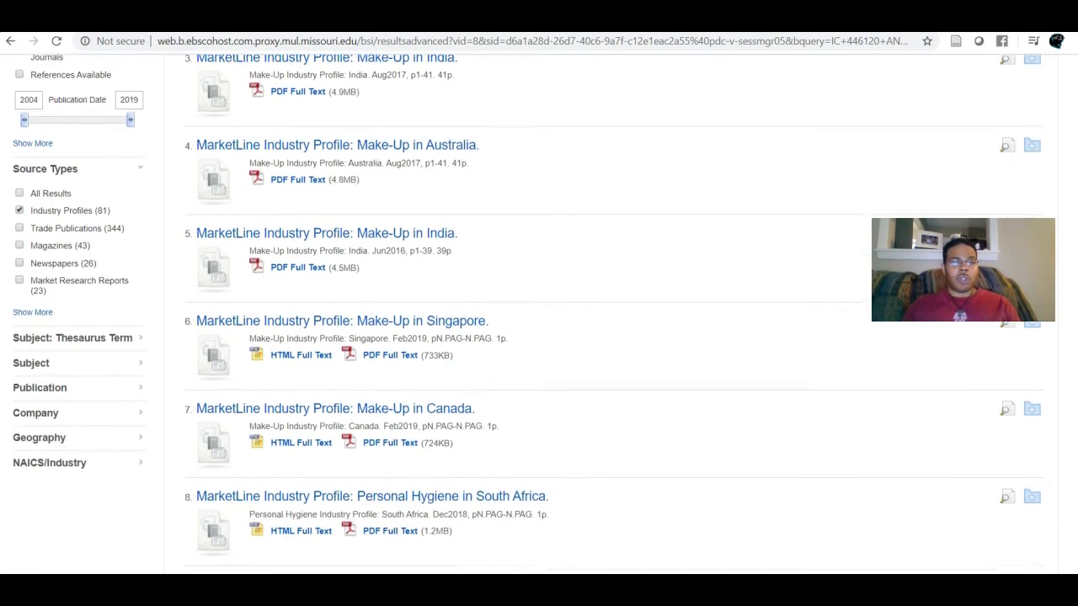
pyautogui.scroll(-8, 528, 314)
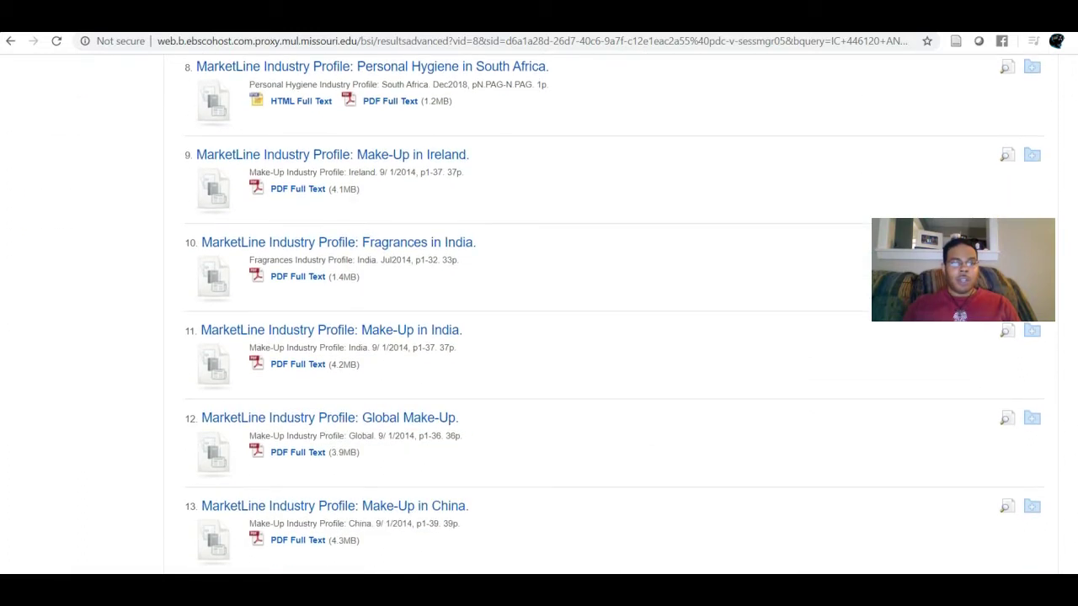
pyautogui.scroll(-2, 538, 314)
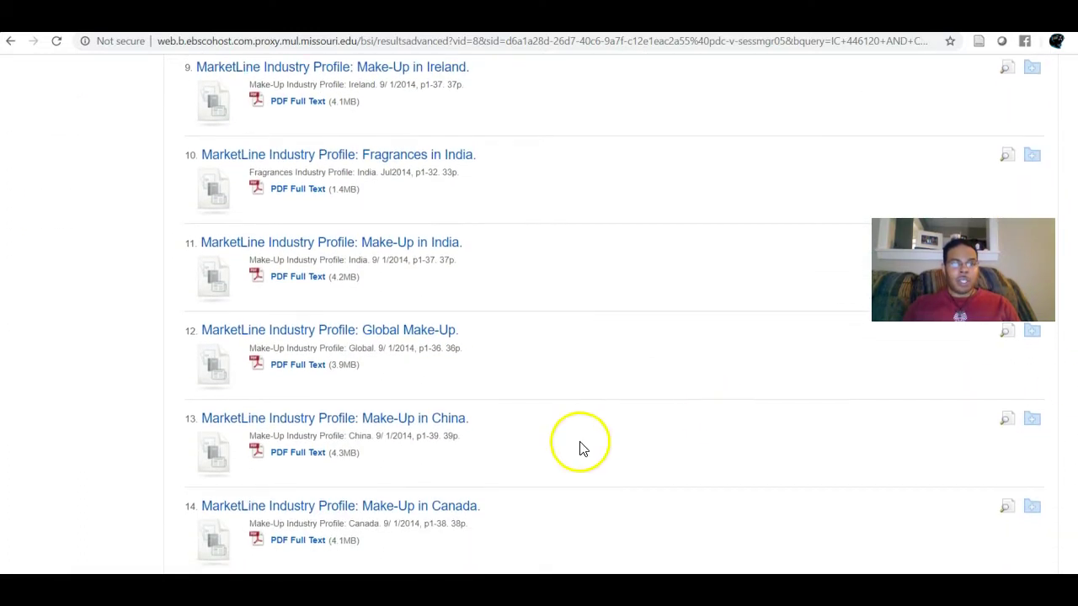
# Open the PDF full text of the MarketLine Industry Profile: Global Make-Up and search it for "rev"
pyautogui.click(330, 332)
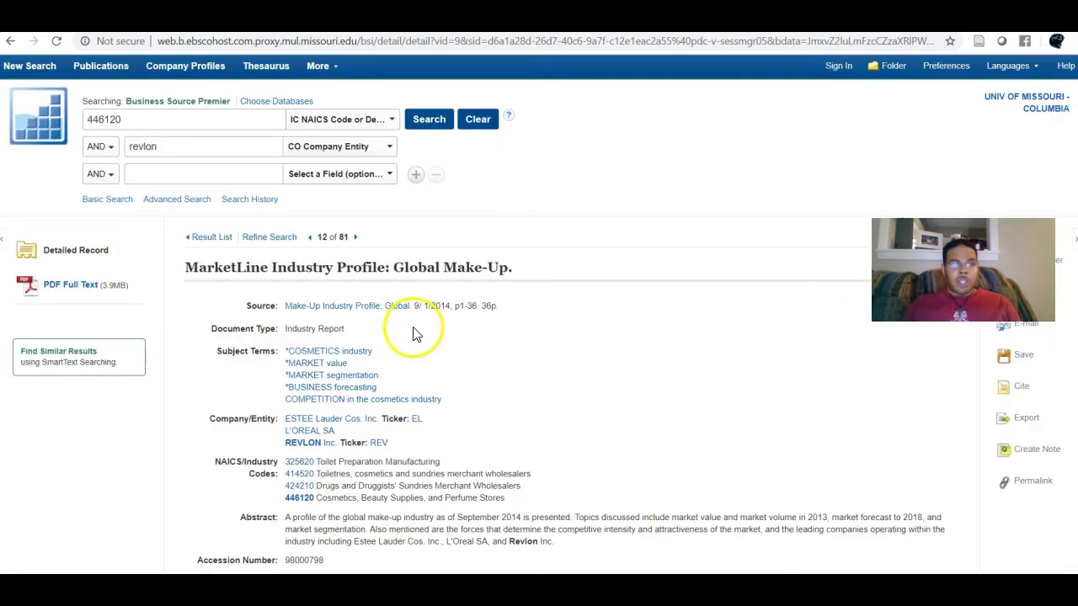
pyautogui.click(61, 288)
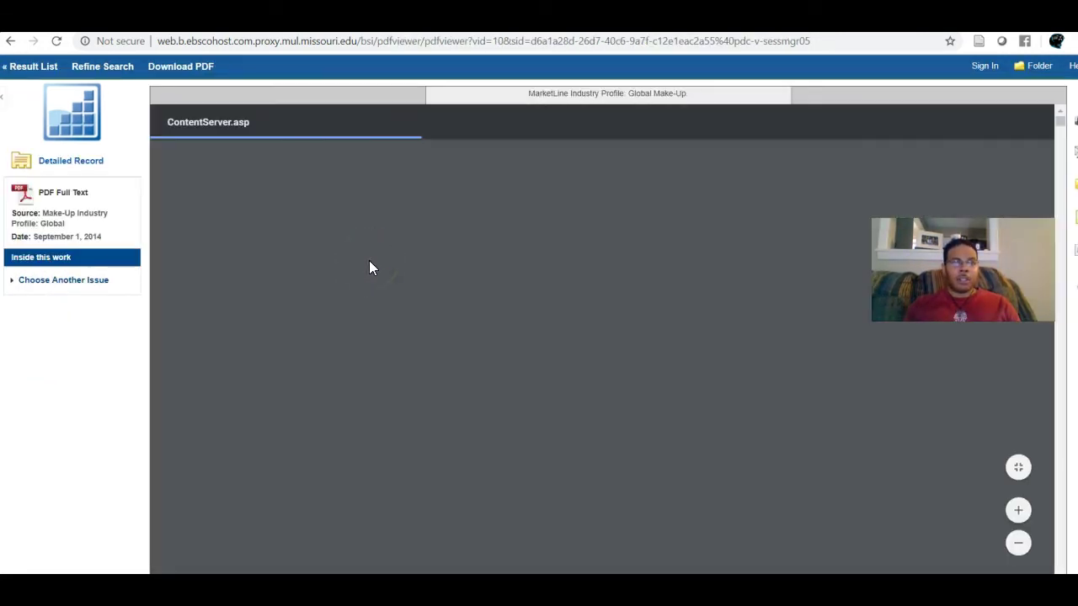
pyautogui.hotkey('ctrl', 'f')
pyautogui.write('rev')
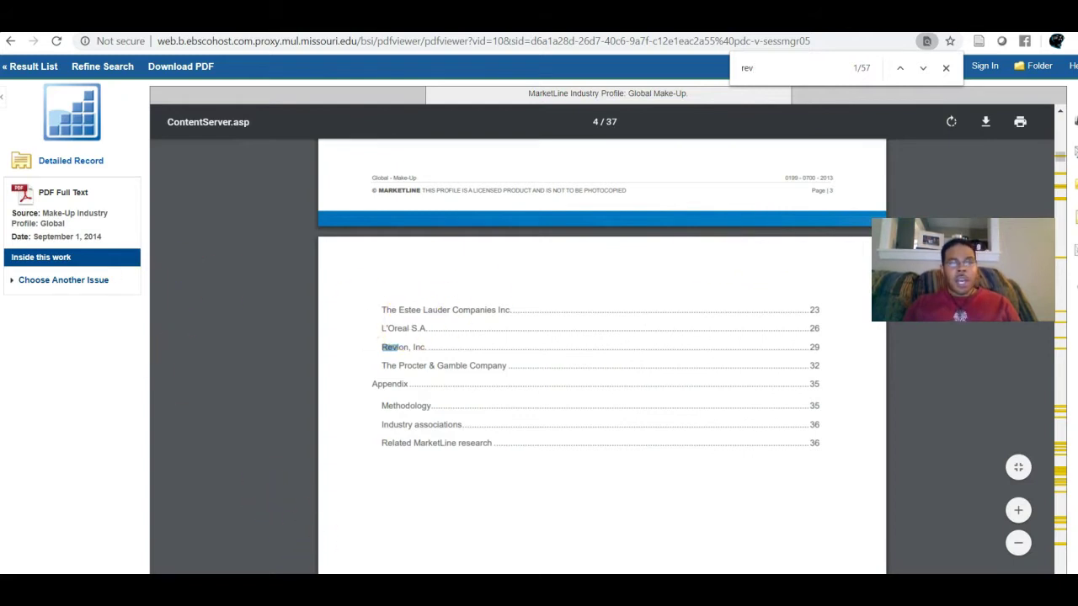
# Switch to the Word worksheet and make "Business Source Complete" bold in question 12
pyautogui.click(362, 539)
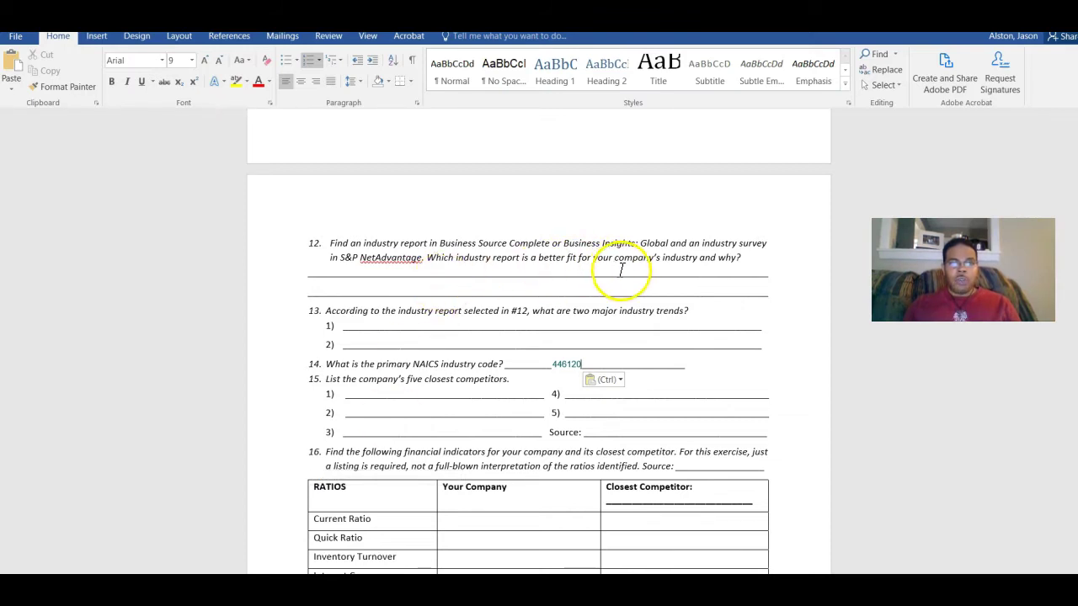
pyautogui.moveTo(440, 243); pyautogui.dragTo(550, 244)
pyautogui.click(112, 84)
pyautogui.click(424, 316)
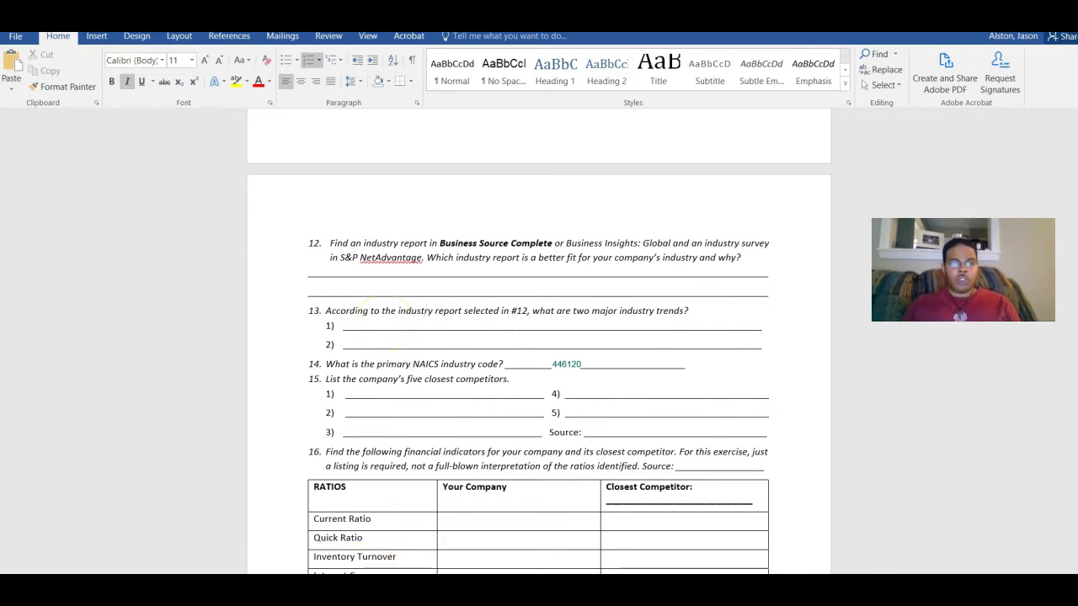
# Return to the Global Make-Up report in the browser, search it for "trend" and examine the Market analysis section
pyautogui.hotkey('alt', 'Tab')
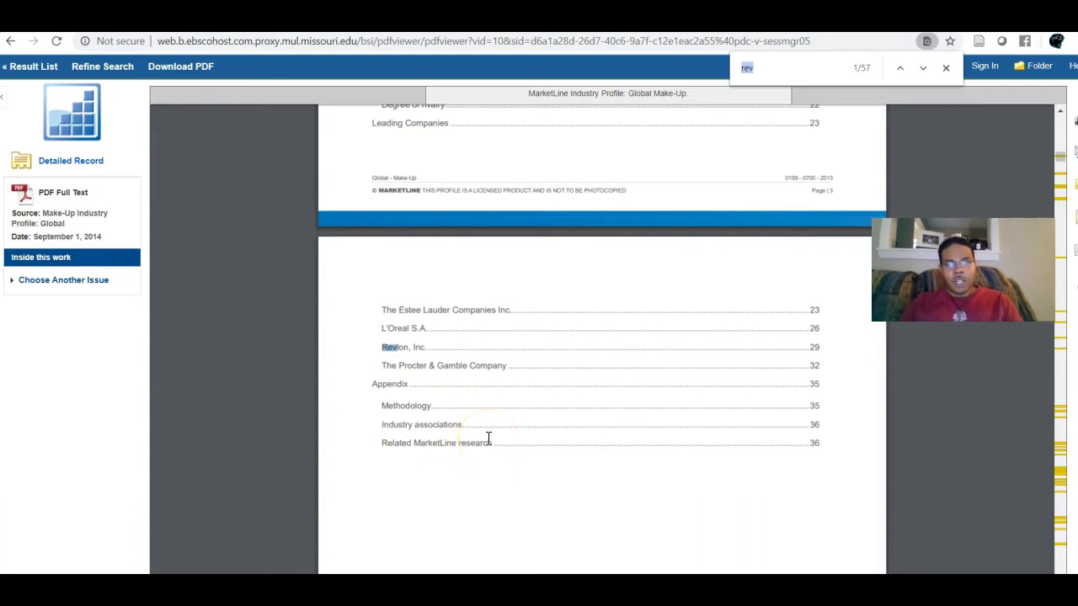
pyautogui.write('trend')
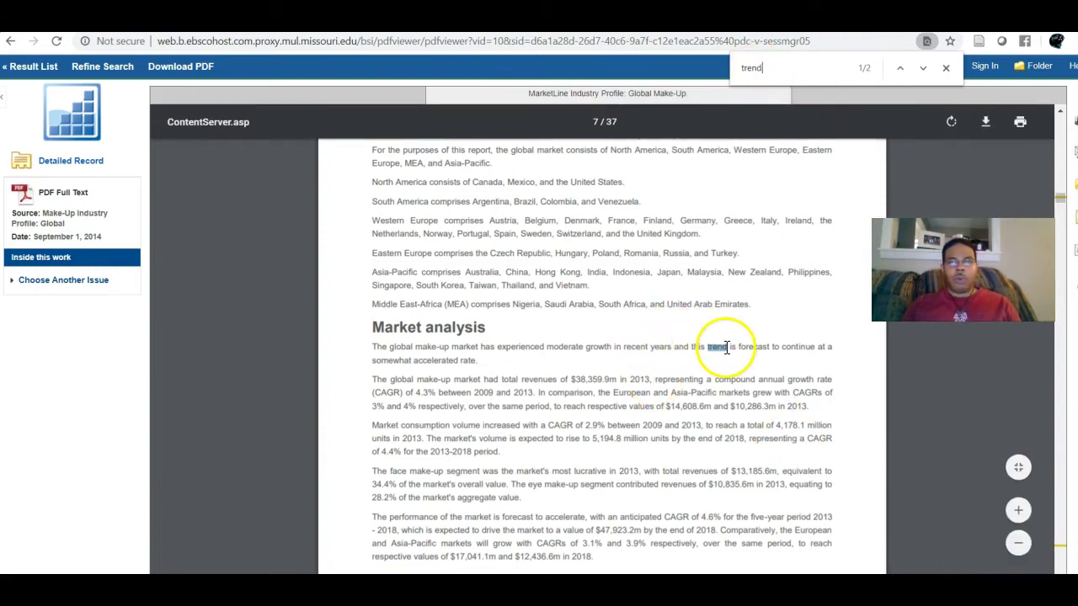
pyautogui.click(1060, 199)
pyautogui.scroll(-5, 702, 349)
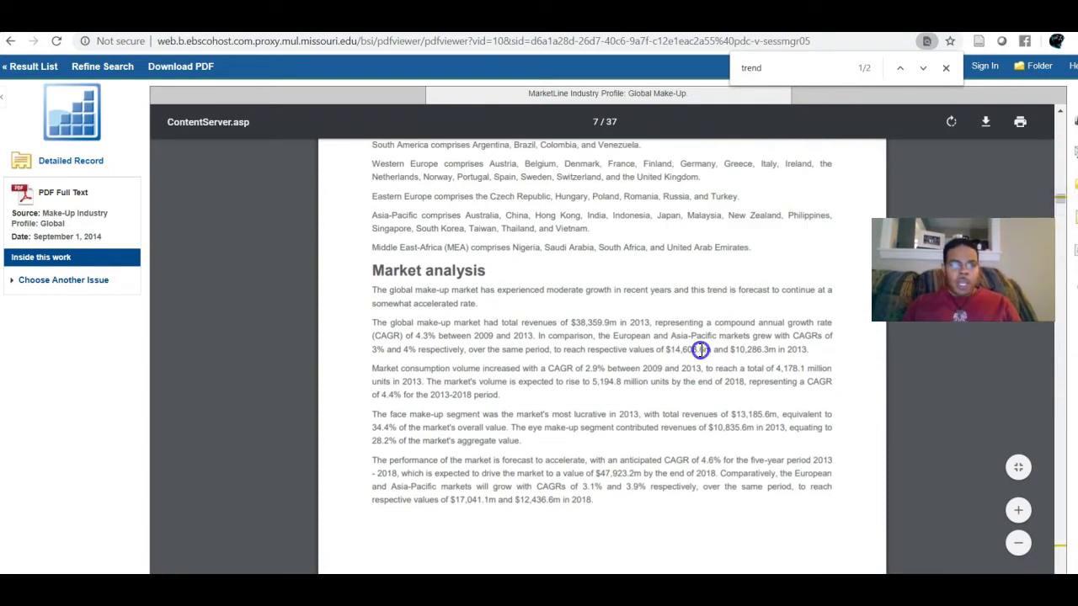
pyautogui.scroll(-4, 702, 350)
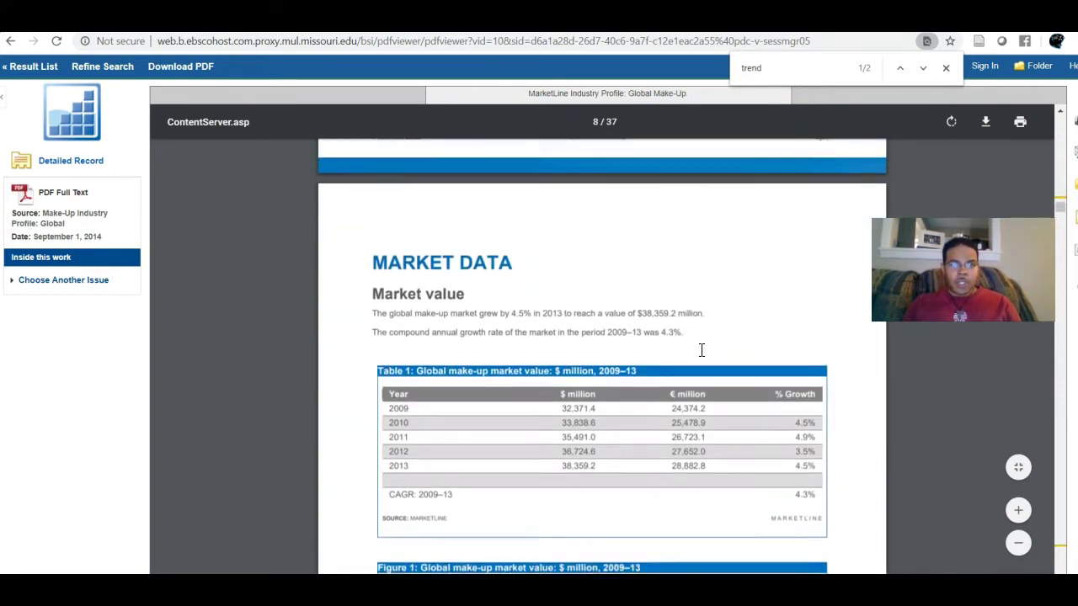
pyautogui.scroll(5, 701, 349)
pyautogui.scroll(1, 543, 310)
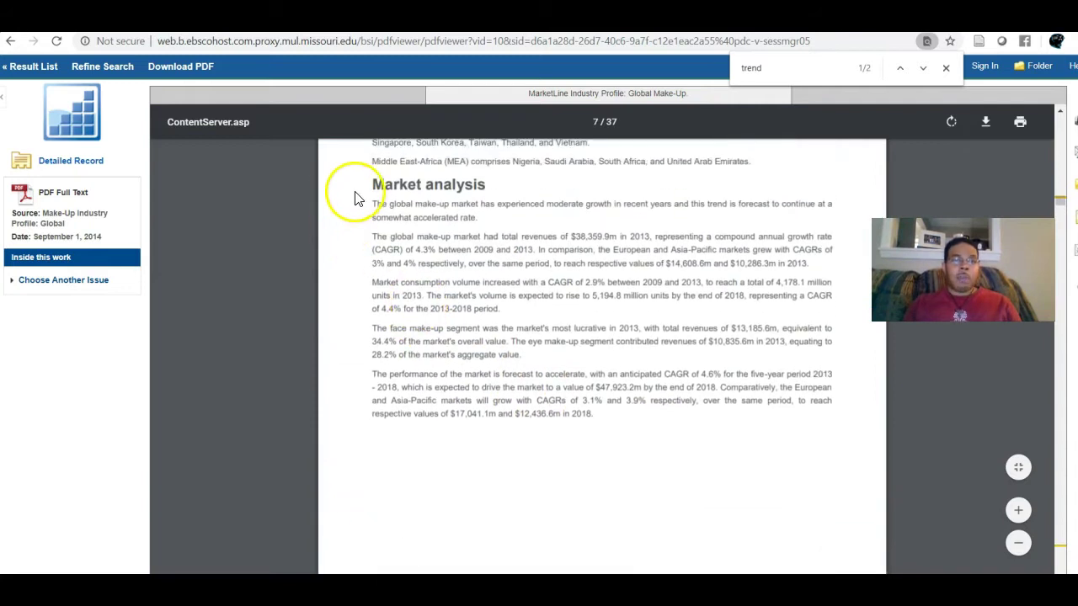
pyautogui.moveTo(373, 184); pyautogui.dragTo(631, 434)
pyautogui.click(632, 434)
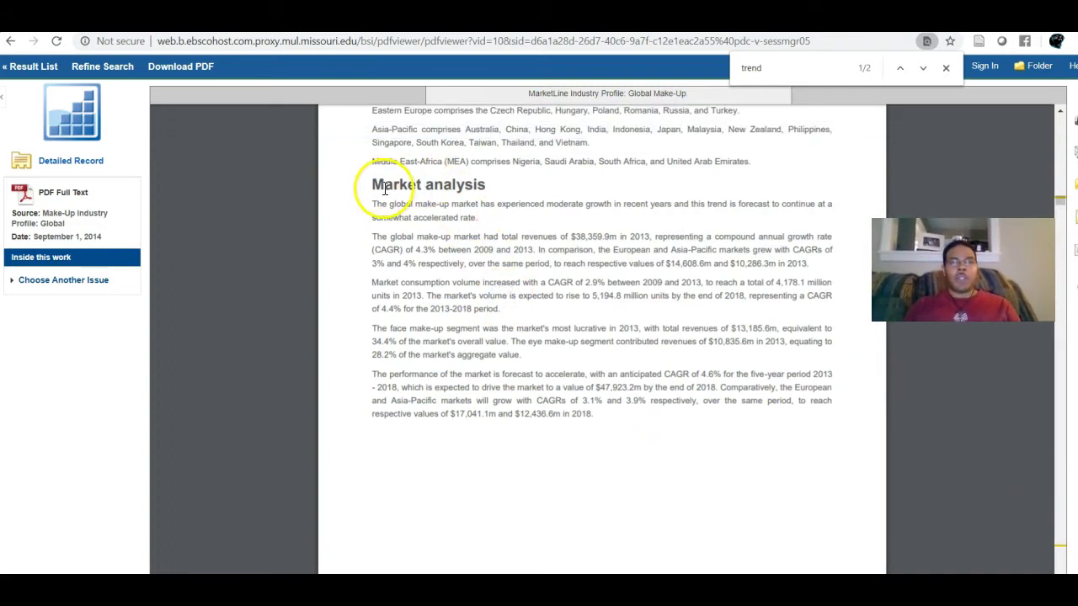
# Highlight the Market analysis passage in the report, switch to the Word worksheet and read through questions 12 to 19
pyautogui.moveTo(374, 185); pyautogui.dragTo(561, 353)
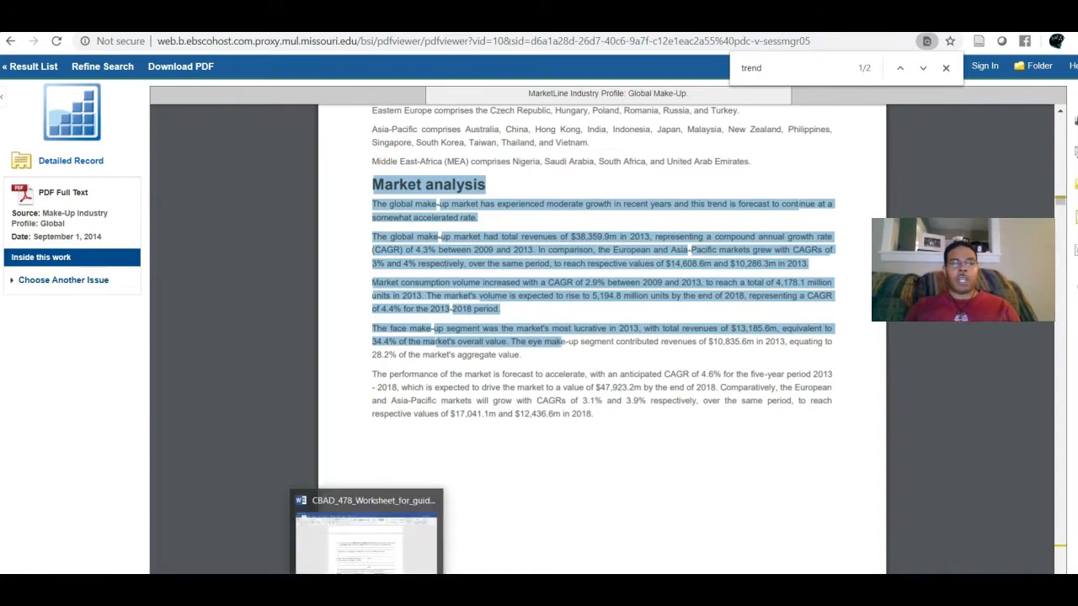
pyautogui.click(367, 539)
pyautogui.click(508, 288)
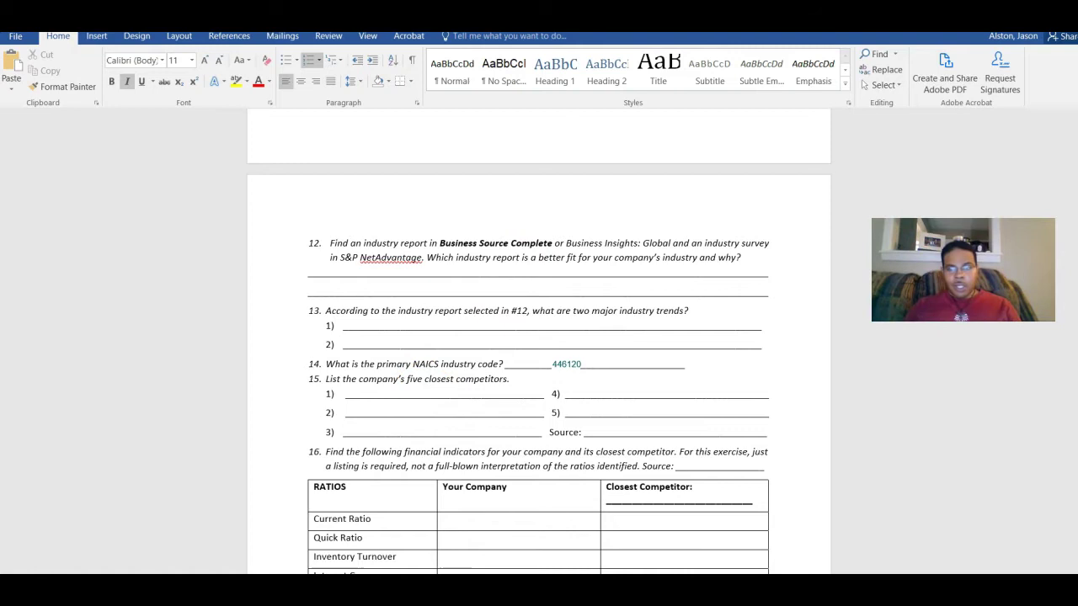
pyautogui.scroll(-7, 538, 343)
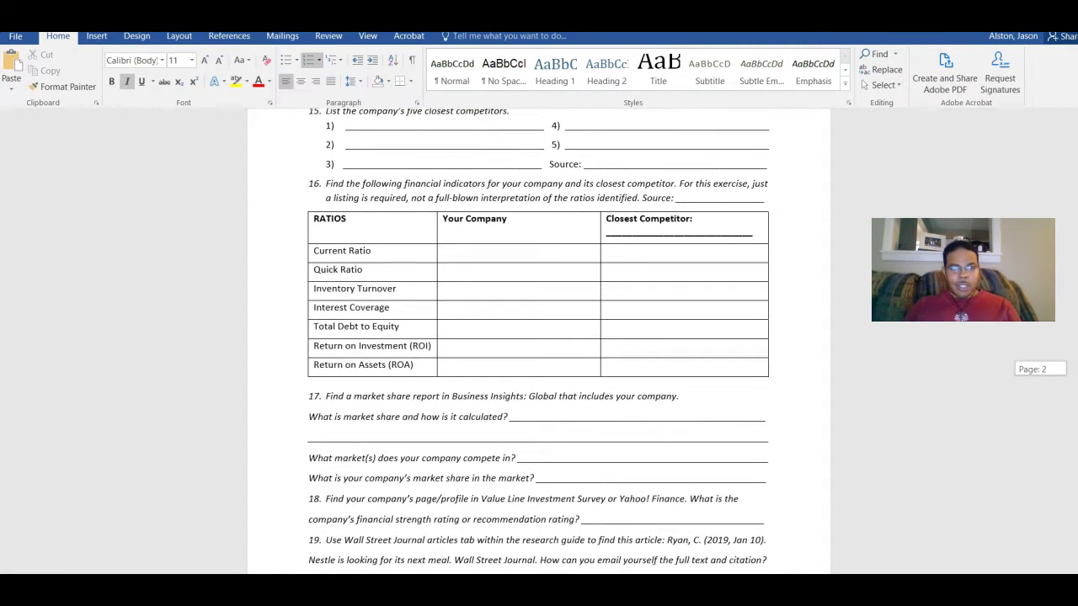
pyautogui.scroll(4, 538, 344)
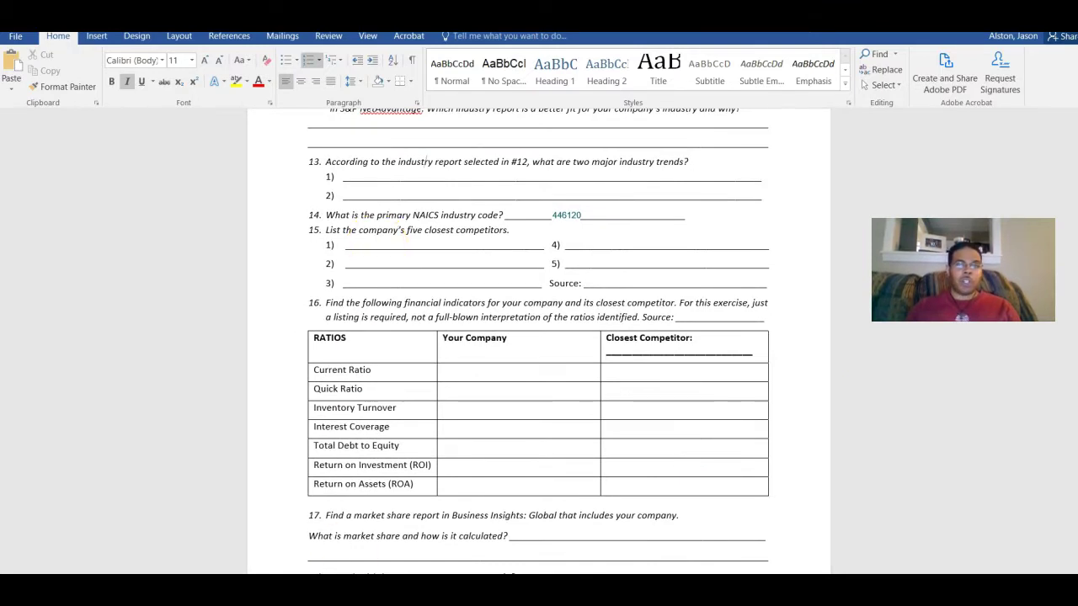
# Return to the browser, go to library.missouri.edu and list the library databases whose names begin with M
pyautogui.hotkey('alt', 'Tab')
pyautogui.click(751, 40)
pyautogui.write('library.missouri.edu')
pyautogui.press('Return')
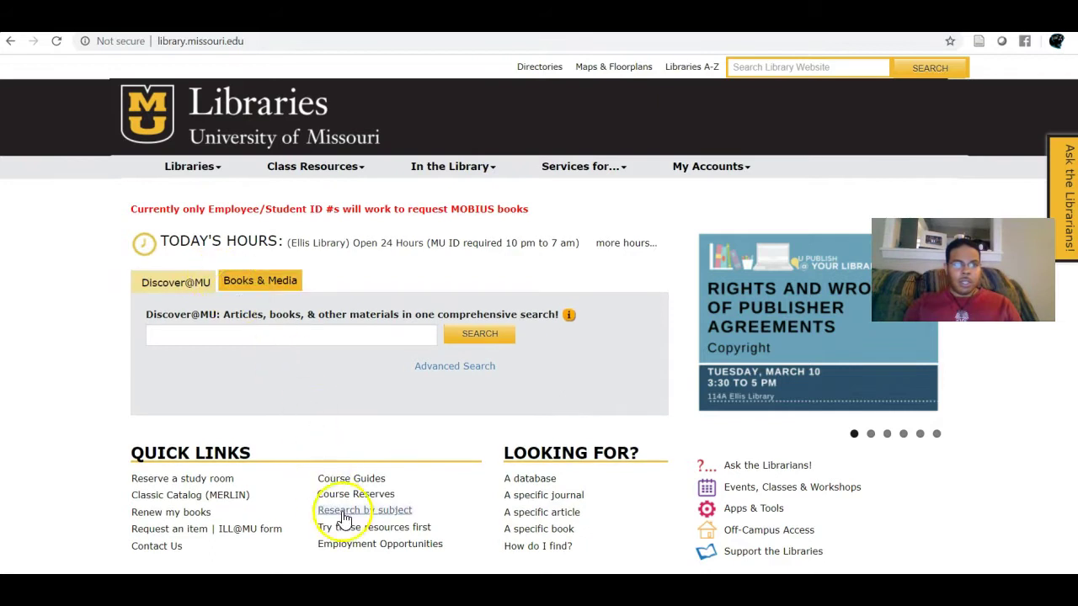
pyautogui.click(526, 478)
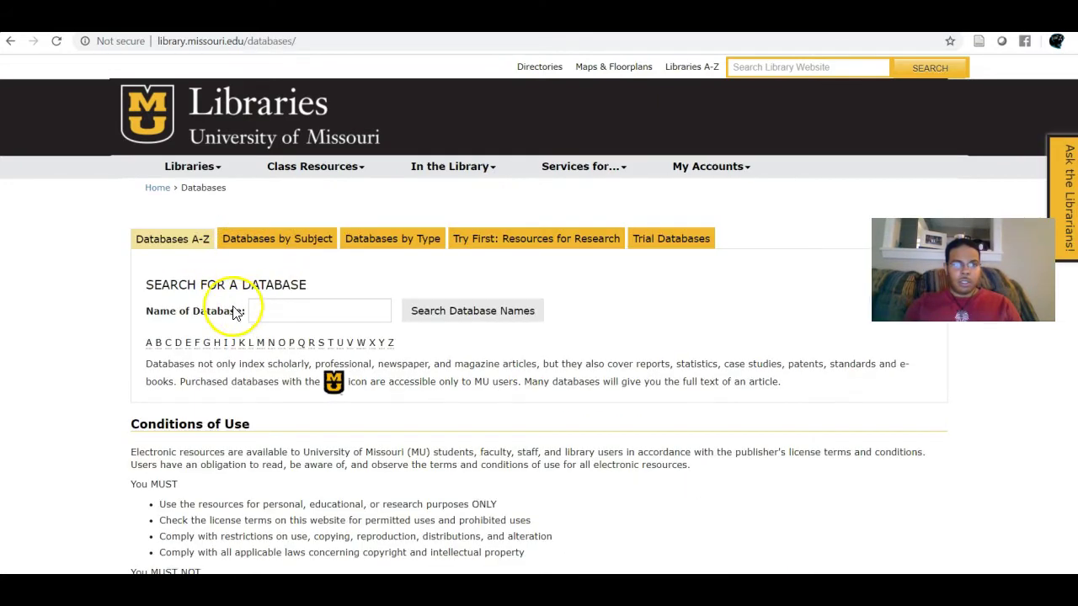
pyautogui.click(261, 343)
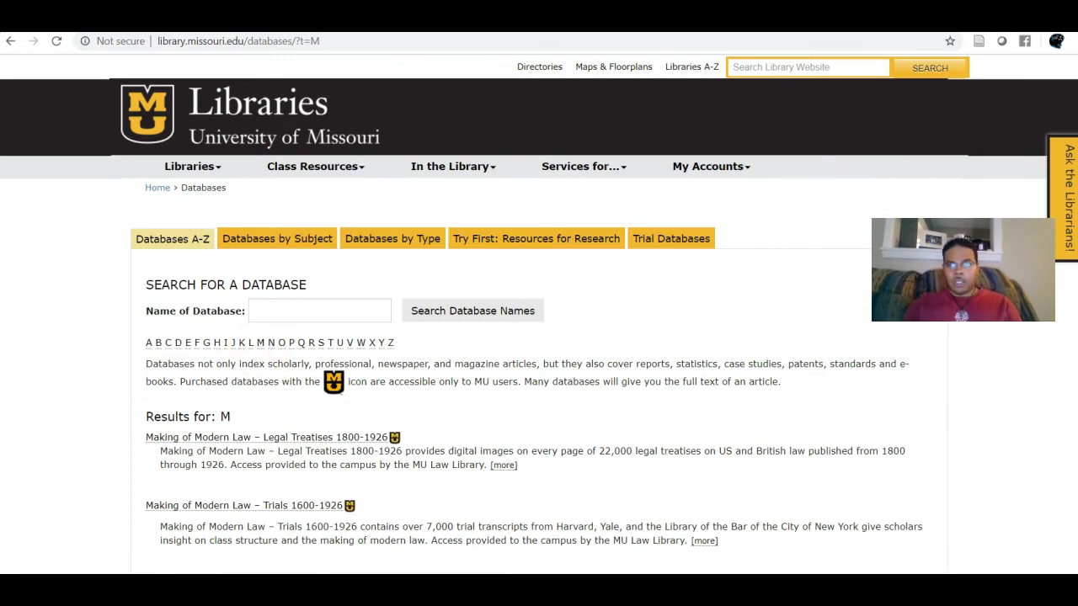
# Find Mergent Online in the list of M databases and open it
pyautogui.scroll(-10, 1019, 135)
pyautogui.scroll(-15, 742, 290)
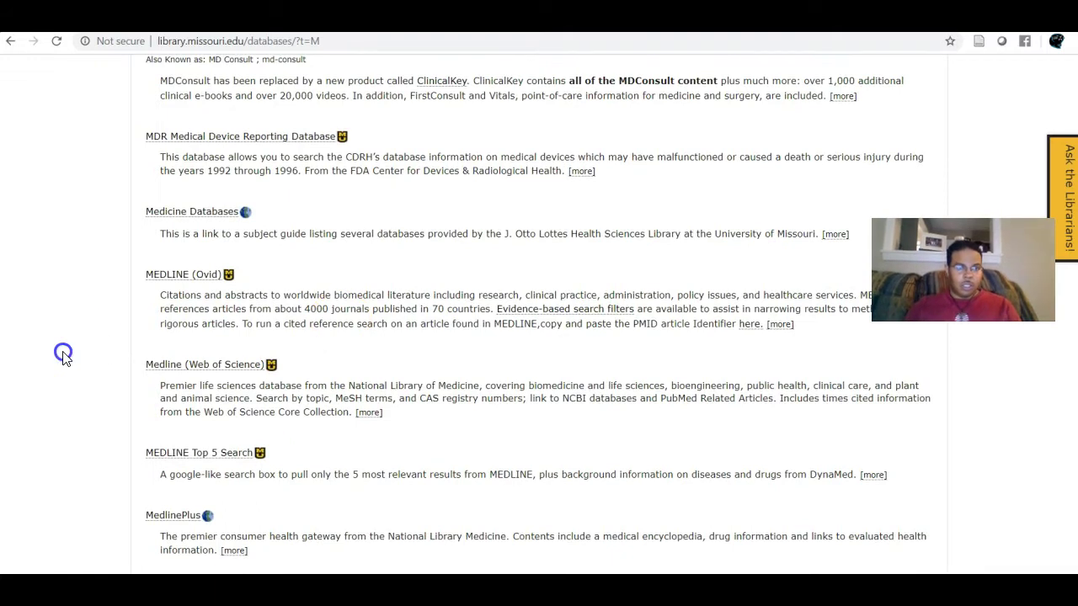
pyautogui.scroll(-3, 65, 357)
pyautogui.scroll(-2, 65, 357)
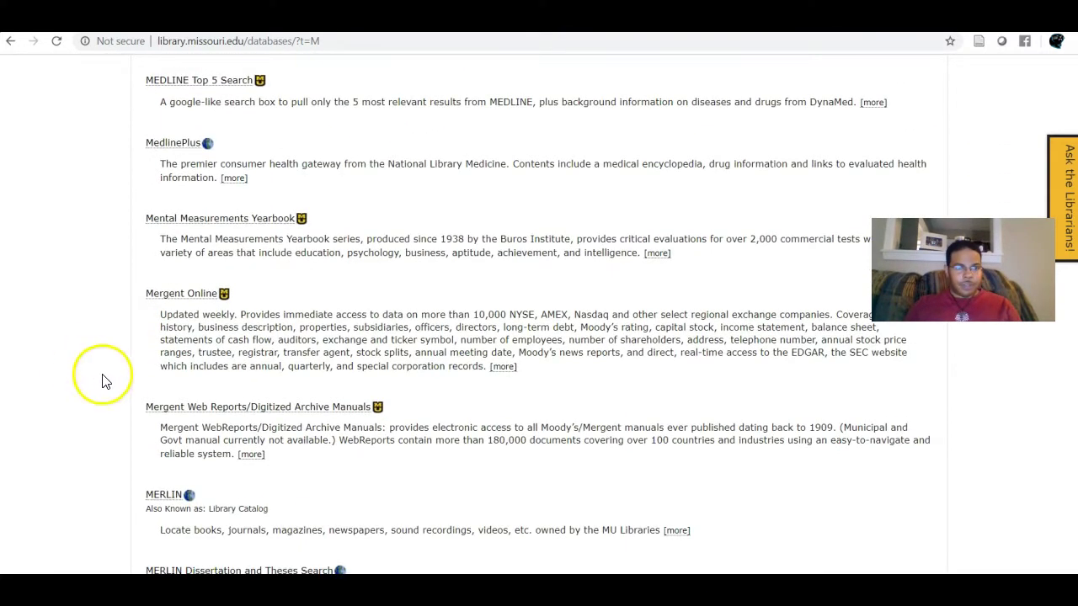
pyautogui.click(191, 300)
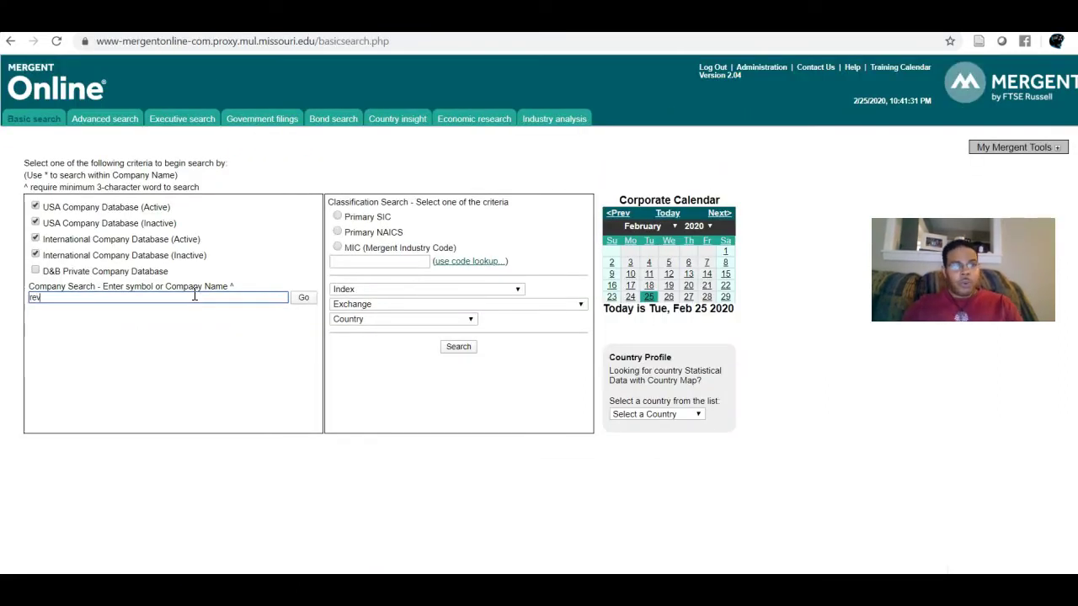
# Look up "rev" in the Mergent Online company search, open the Revlon Inc profile and show its competitors
pyautogui.click(110, 314)
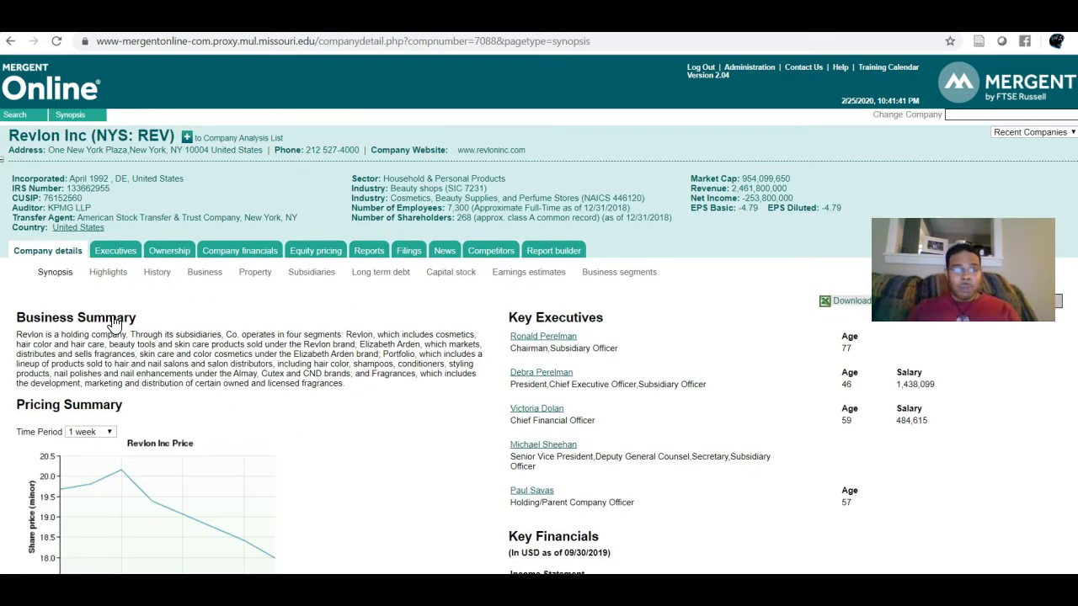
pyautogui.click(476, 252)
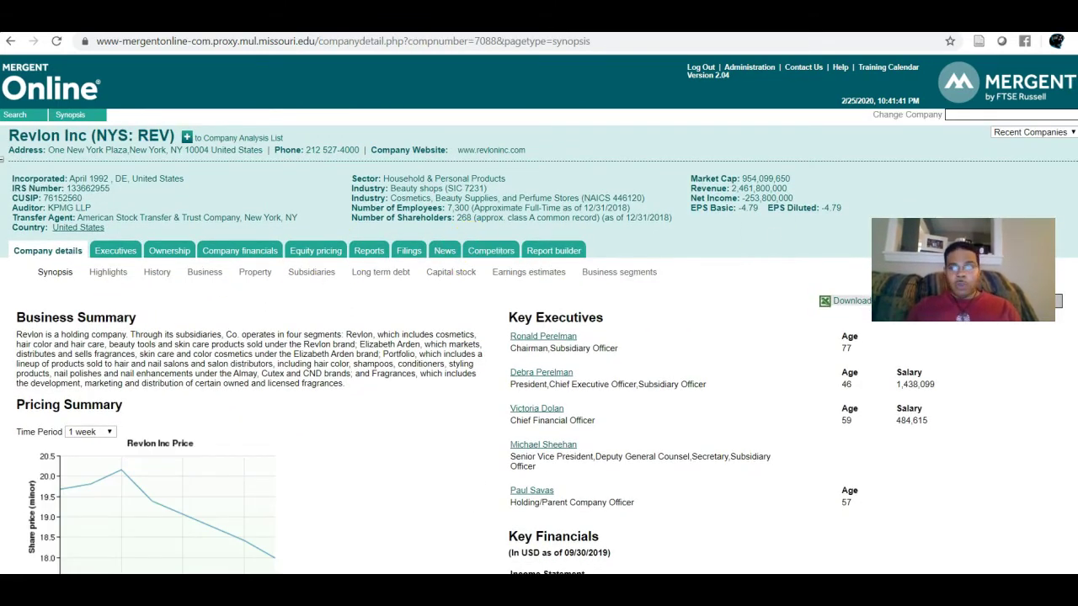
pyautogui.scroll(-1, 559, 228)
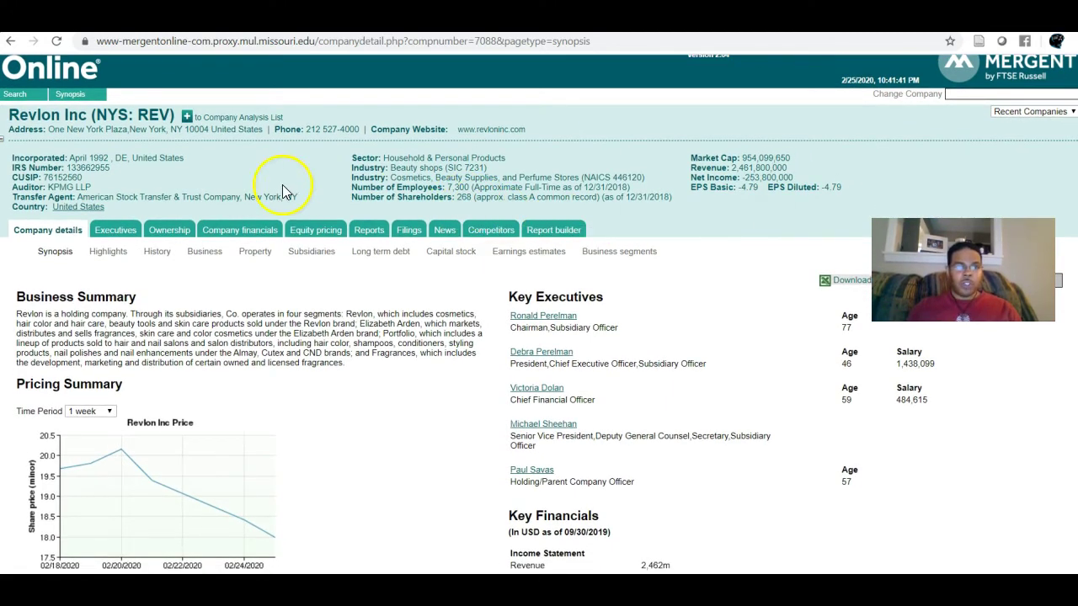
pyautogui.click(485, 230)
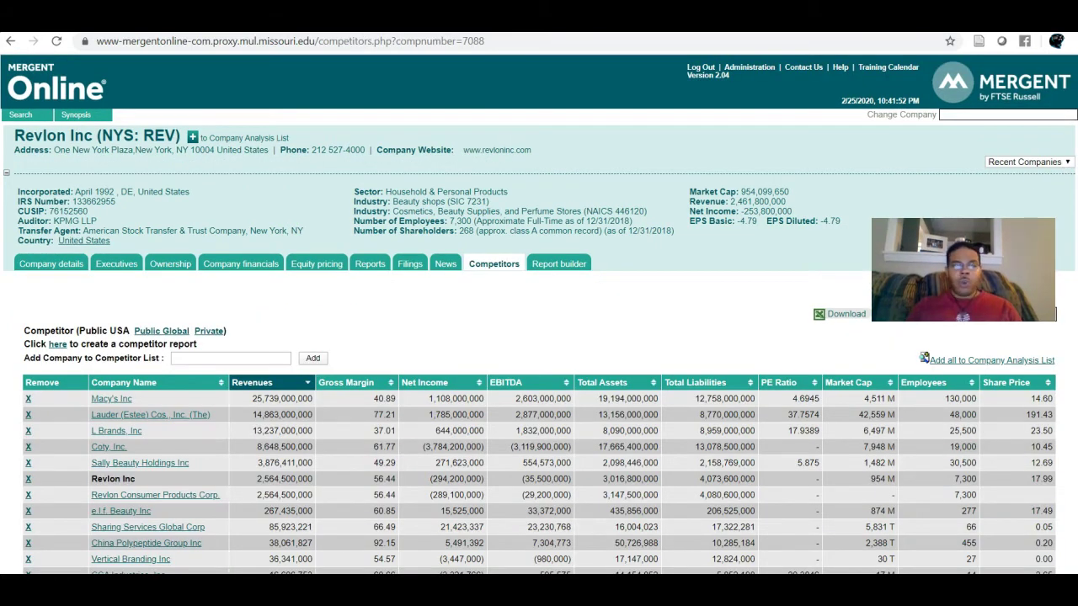
# Examine the competitor table and compare the revenues of the companies ranked around Revlon Inc
pyautogui.scroll(-3, 742, 223)
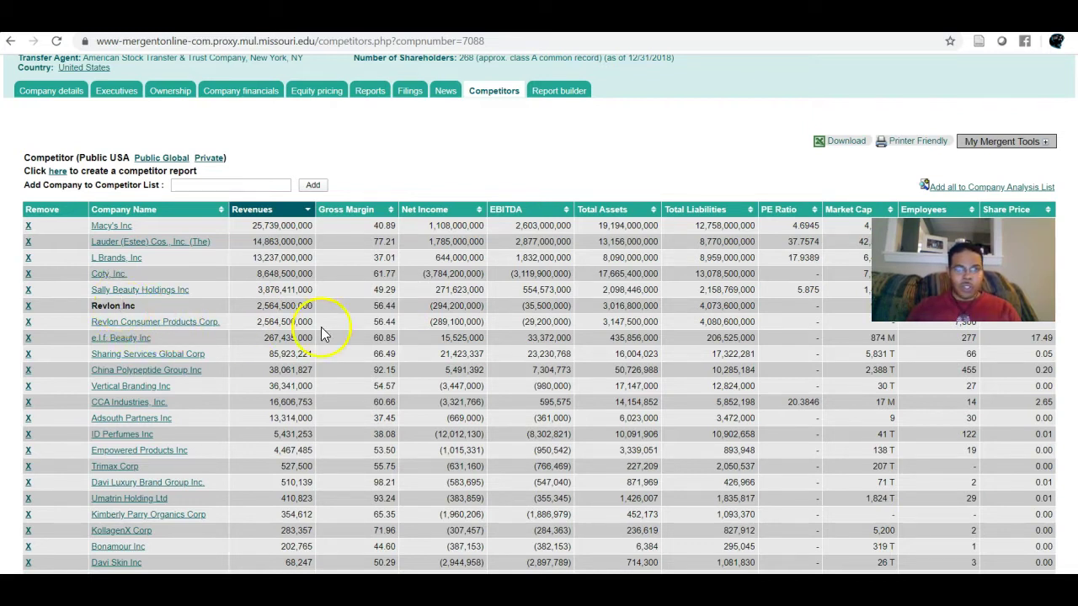
pyautogui.moveTo(511, 309); pyautogui.dragTo(532, 318)
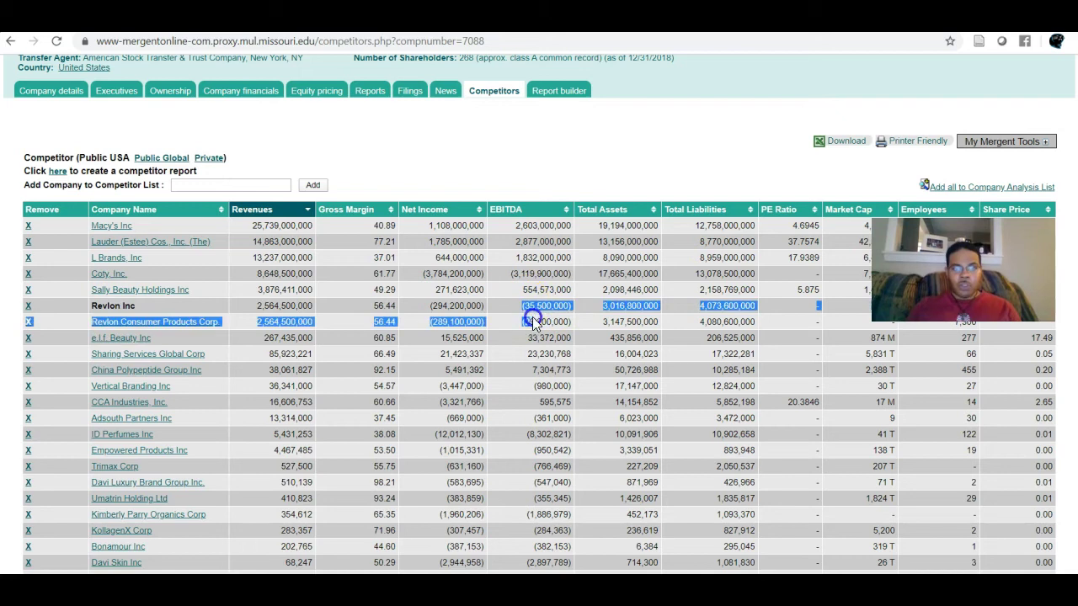
pyautogui.click(294, 300)
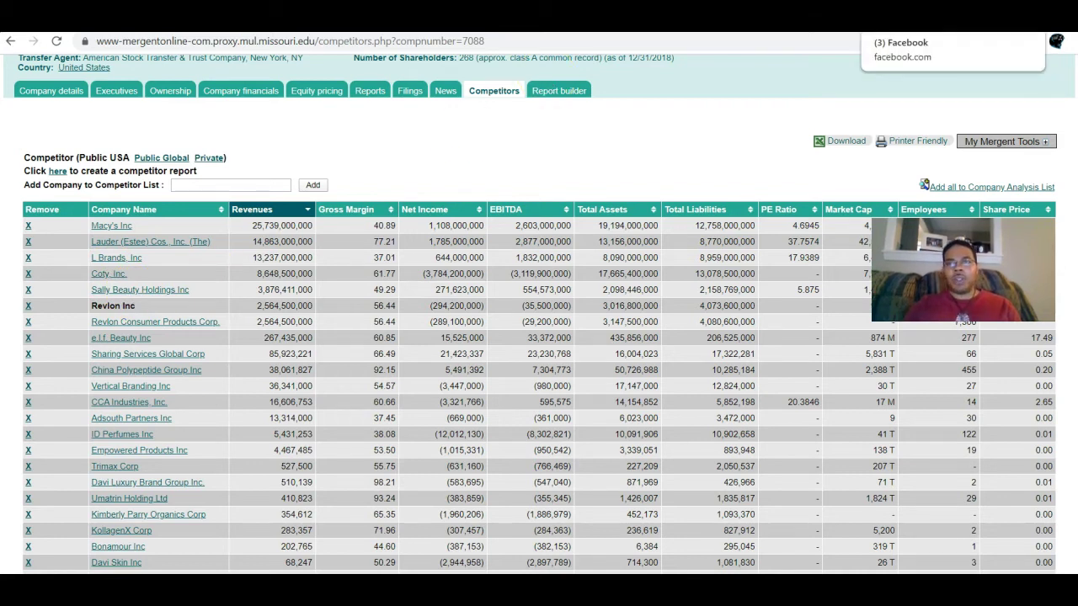
# Switch to the Word worksheet and enter Sally and elf as competitors 1 and 2 in question 15, trimming the second blank's underline
pyautogui.hotkey('alt', 'Tab')
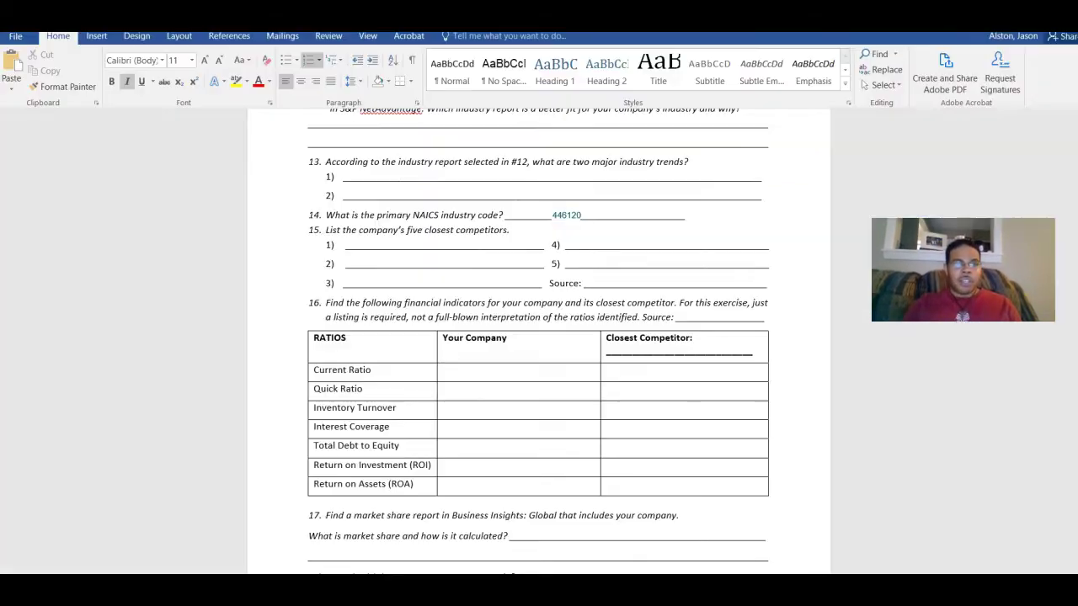
pyautogui.click(403, 247)
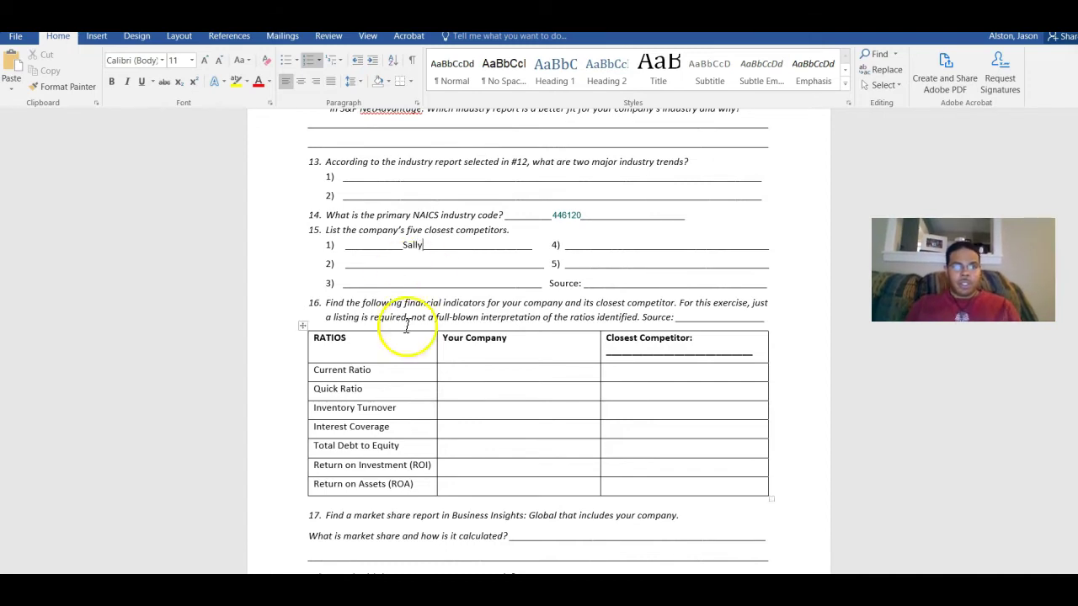
pyautogui.hotkey('alt', 'Tab')
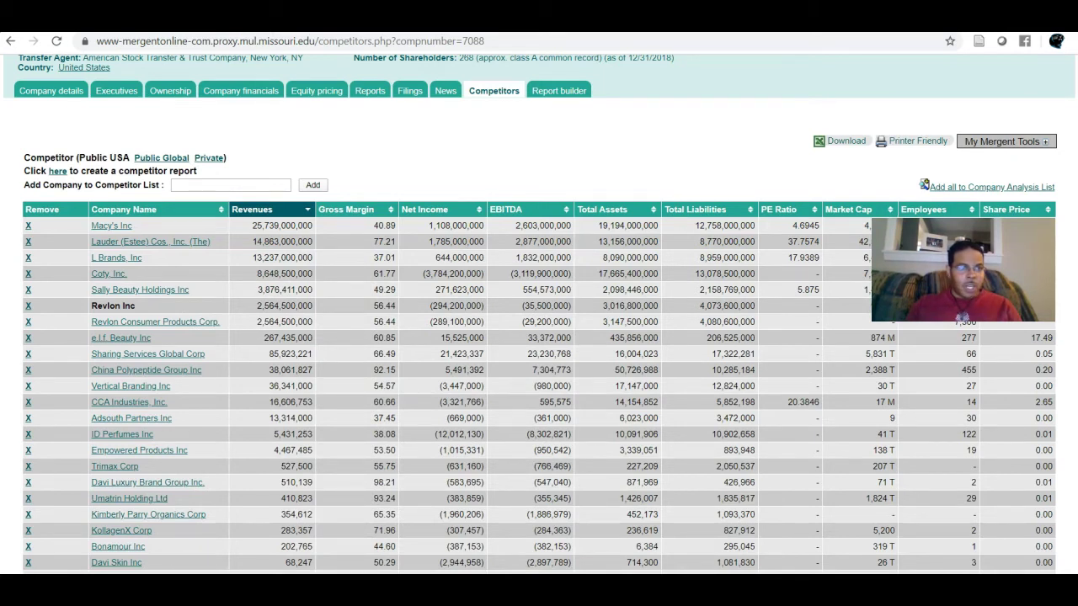
pyautogui.hotkey('alt', 'Tab')
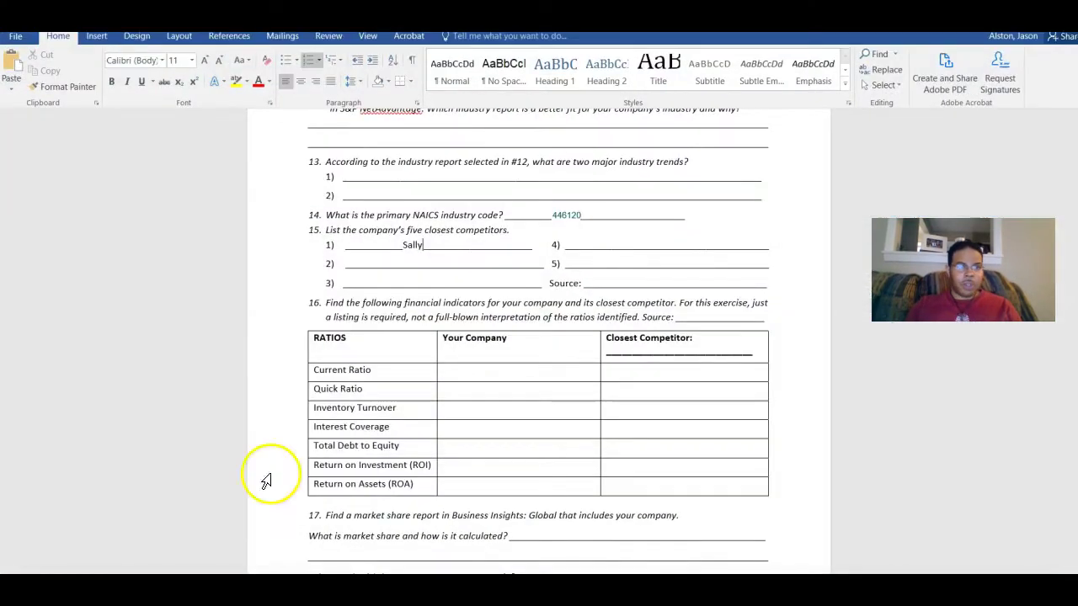
pyautogui.click(428, 264)
pyautogui.write('el')
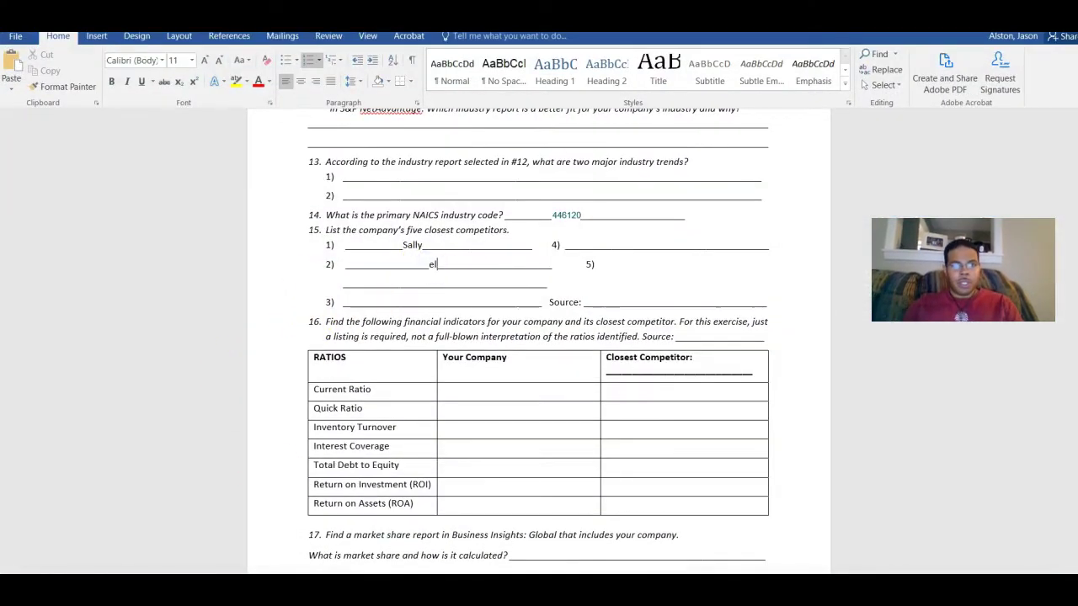
pyautogui.press('Delete')
pyautogui.press('Delete')
pyautogui.press('Delete')
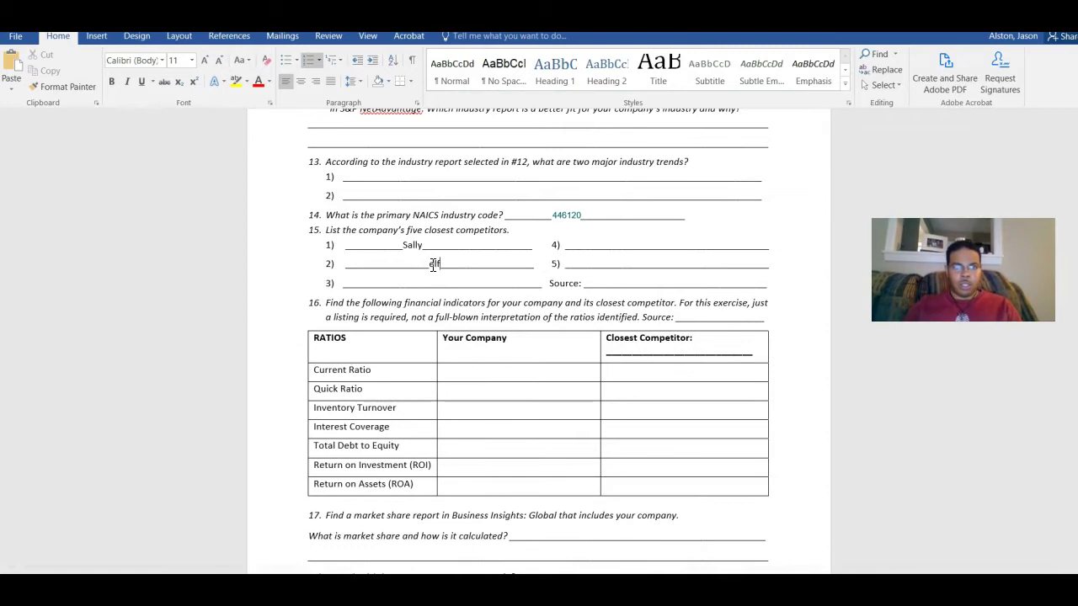
pyautogui.write('f')
pyautogui.press('Delete')
pyautogui.press('Delete')
pyautogui.click(543, 224)
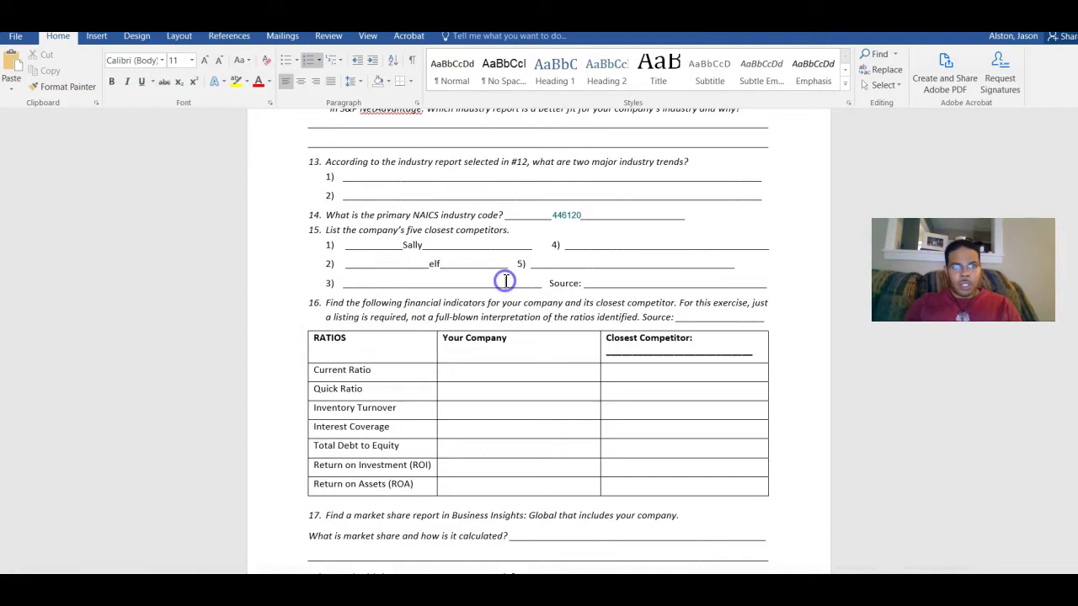
# Shorten the third blank in question 15 and enter "sharing services" as the third competitor
pyautogui.click(505, 283)
pyautogui.press('BackSpace')
pyautogui.press('BackSpace')
pyautogui.press('BackSpace')
pyautogui.press('BackSpace')
pyautogui.press('BackSpace')
pyautogui.press('BackSpace')
pyautogui.press('BackSpace')
pyautogui.press('BackSpace')
pyautogui.press('BackSpace')
pyautogui.press('BackSpace')
pyautogui.press('BackSpace')
pyautogui.press('BackSpace')
pyautogui.press('BackSpace')
pyautogui.press('BackSpace')
pyautogui.press('BackSpace')
pyautogui.write('sharing services________ Source: ________________________________')
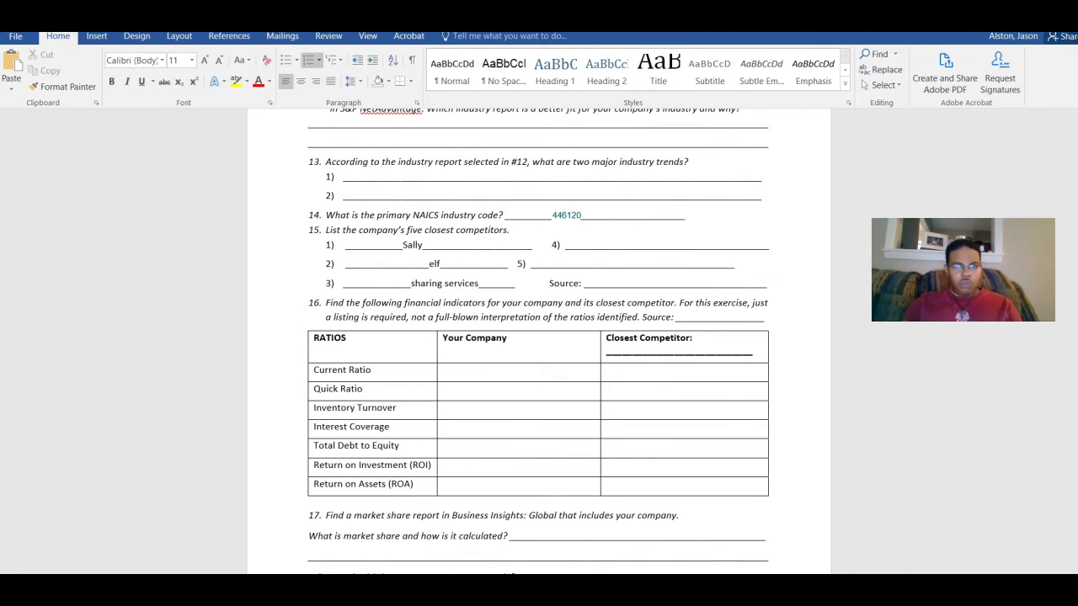
# Check the Mergent Online competitor list, then shorten the fourth blank in question 15 and enter Coty
pyautogui.hotkey('alt', 'Tab')
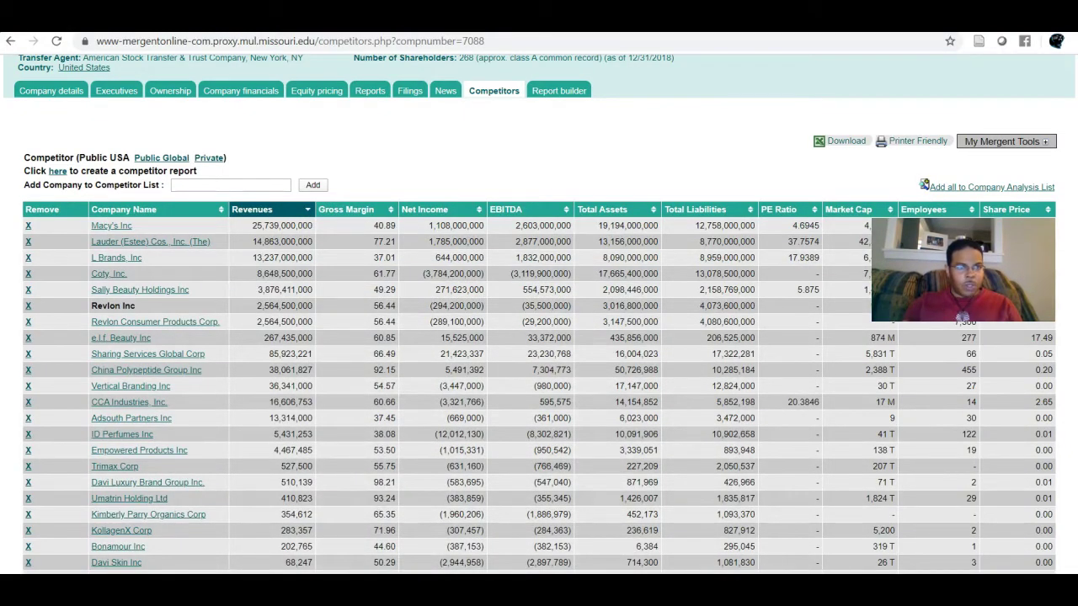
pyautogui.hotkey('alt', 'Tab')
pyautogui.click(714, 244)
pyautogui.press('BackSpace')
pyautogui.press('BackSpace')
pyautogui.press('BackSpace')
pyautogui.press('BackSpace')
pyautogui.press('BackSpace')
pyautogui.press('BackSpace')
pyautogui.press('BackSpace')
pyautogui.press('BackSpace')
pyautogui.press('BackSpace')
pyautogui.press('BackSpace')
pyautogui.press('BackSpace')
pyautogui.press('BackSpace')
pyautogui.press('BackSpace')
pyautogui.press('BackSpace')
pyautogui.press('BackSpace')
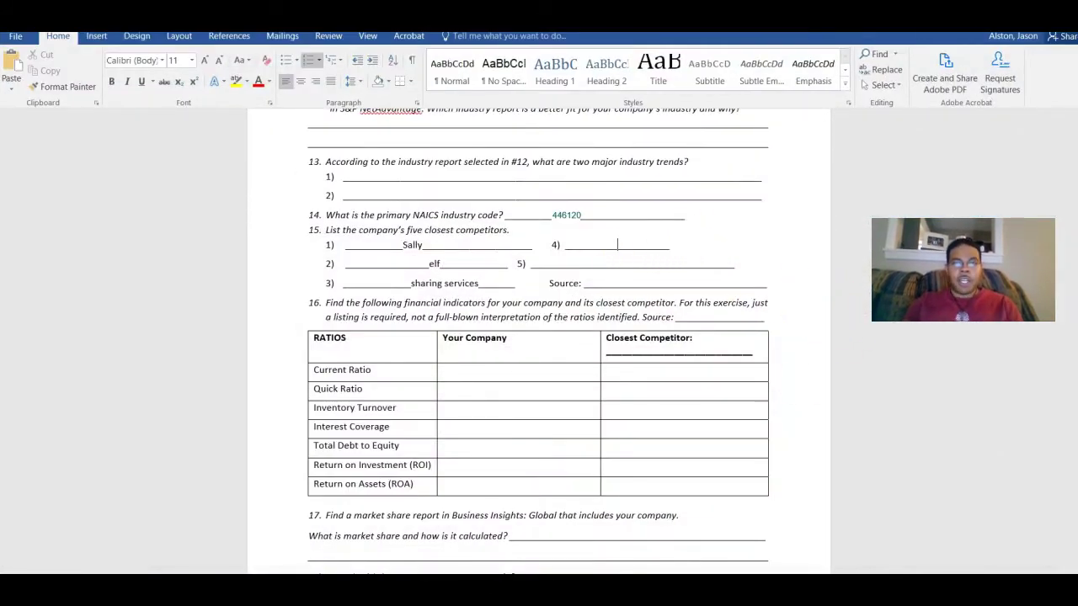
pyautogui.write('Coty')
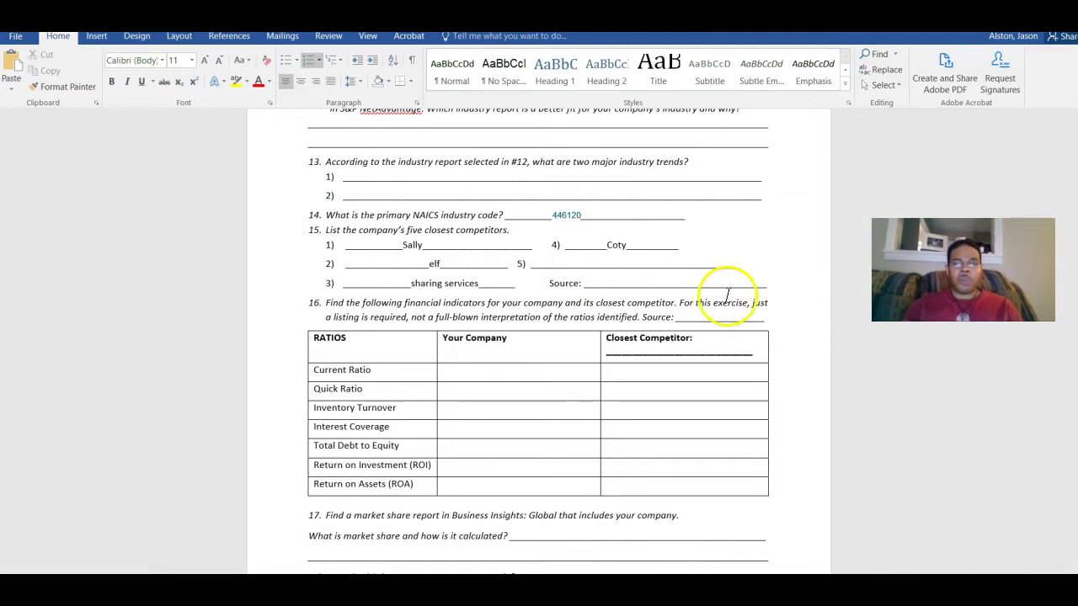
# Shorten the fifth blank in question 15, consult the Mergent Online competitor list and enter "L Brands"
pyautogui.click(725, 269)
pyautogui.press('BackSpace')
pyautogui.press('BackSpace')
pyautogui.press('BackSpace')
pyautogui.press('BackSpace')
pyautogui.press('BackSpace')
pyautogui.press('BackSpace')
pyautogui.press('BackSpace')
pyautogui.press('BackSpace')
pyautogui.press('BackSpace')
pyautogui.press('BackSpace')
pyautogui.press('BackSpace')
pyautogui.press('BackSpace')
pyautogui.press('BackSpace')
pyautogui.press('BackSpace')
pyautogui.press('BackSpace')
pyautogui.press('BackSpace')
pyautogui.press('BackSpace')
pyautogui.press('BackSpace')
pyautogui.press('BackSpace')
pyautogui.press('BackSpace')
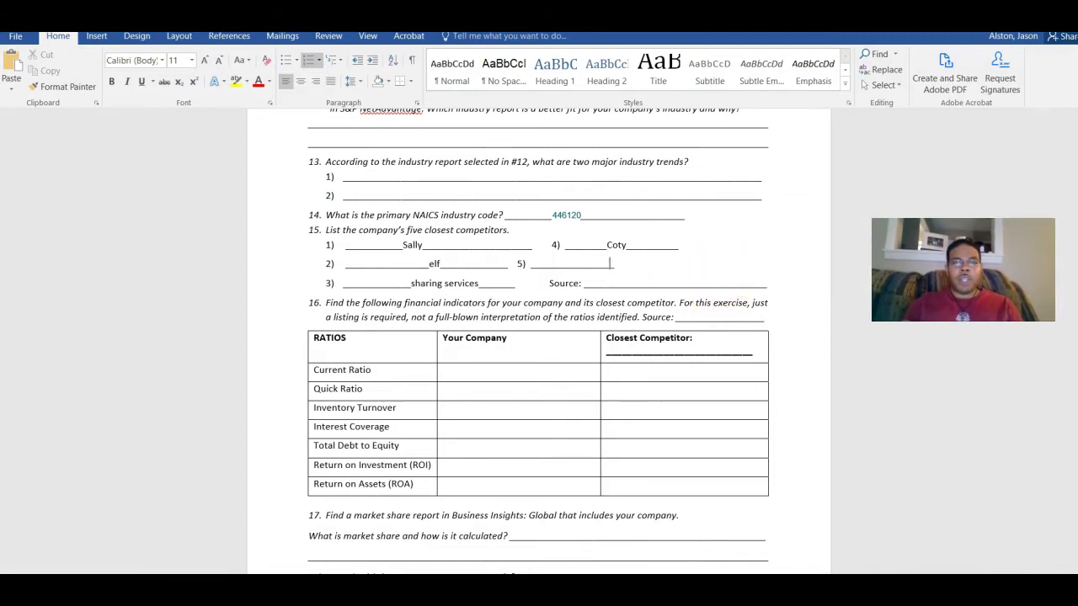
pyautogui.hotkey('alt', 'Tab')
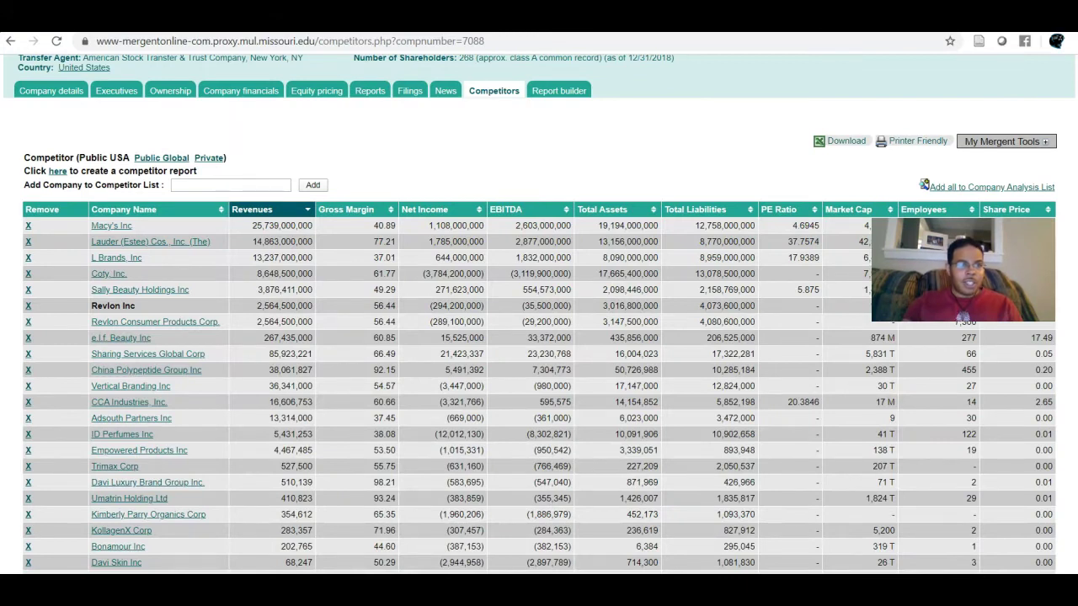
pyautogui.hotkey('alt', 'Tab')
pyautogui.hotkey('alt', 'Tab')
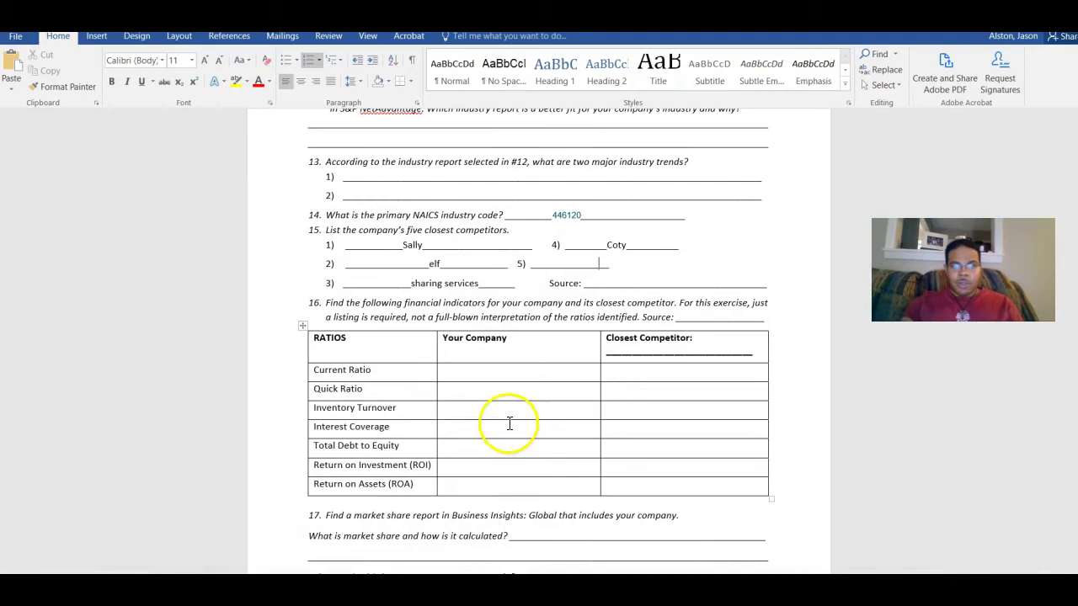
pyautogui.write('L Brands')
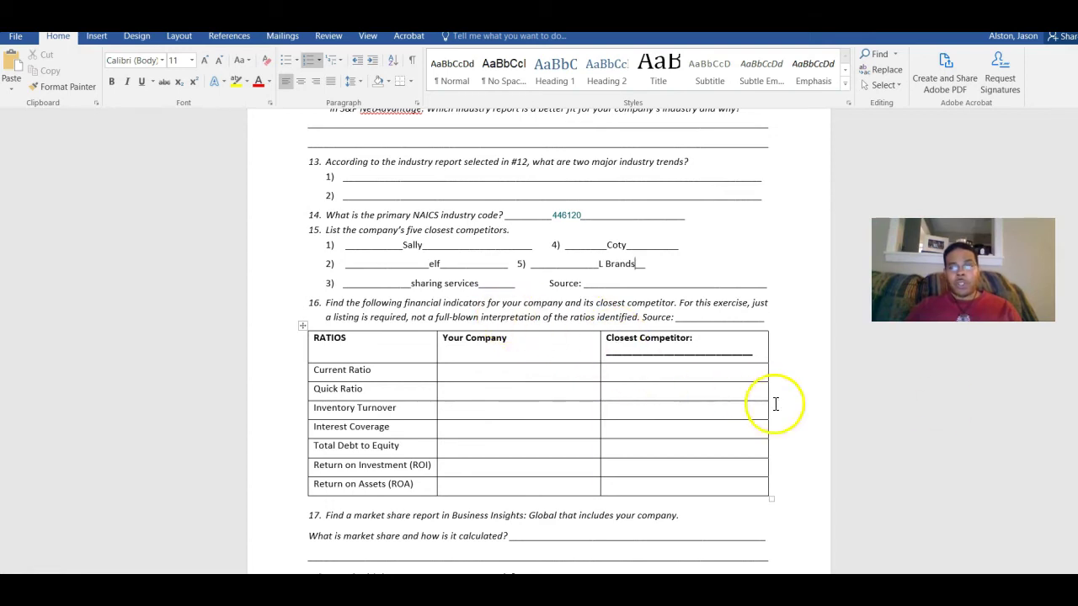
# Go to the question 16 ratio table, then switch to Mergent Online and open Revlon's financial ratios
pyautogui.scroll(-3, 775, 405)
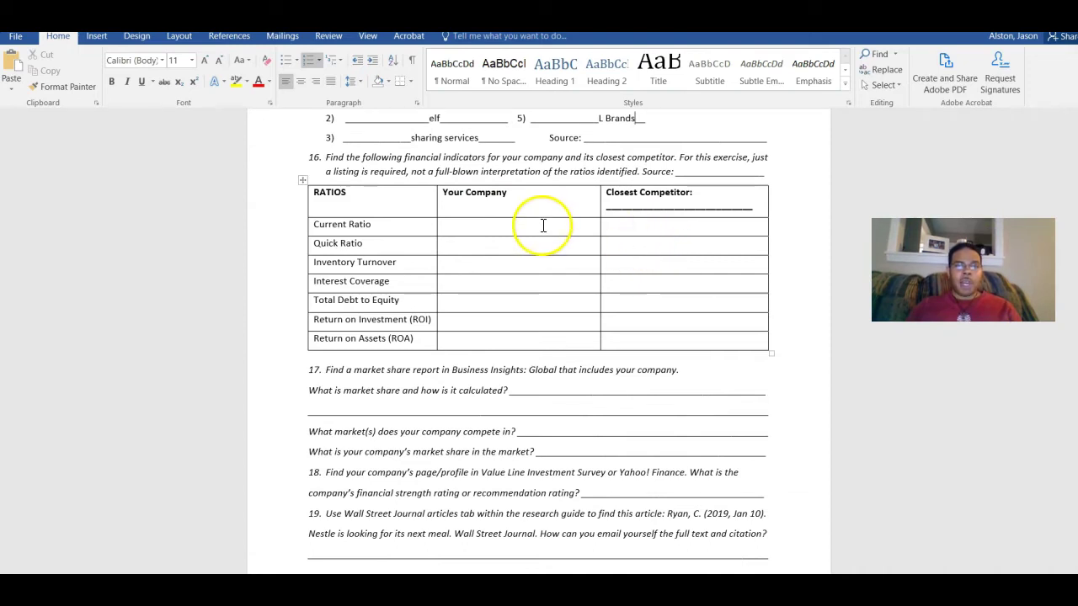
pyautogui.click(491, 226)
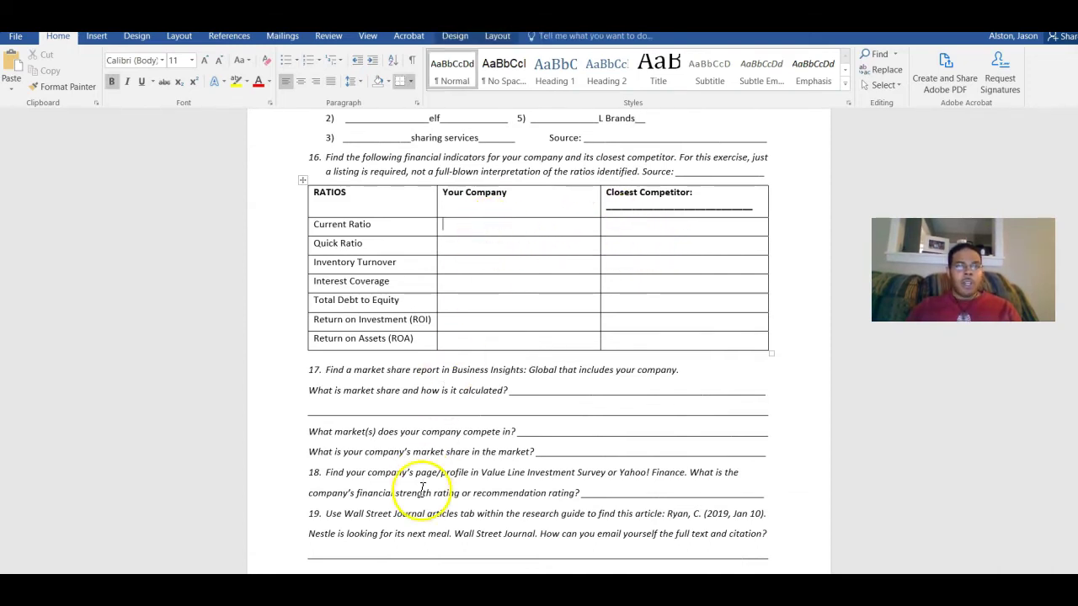
pyautogui.hotkey('alt', 'Tab')
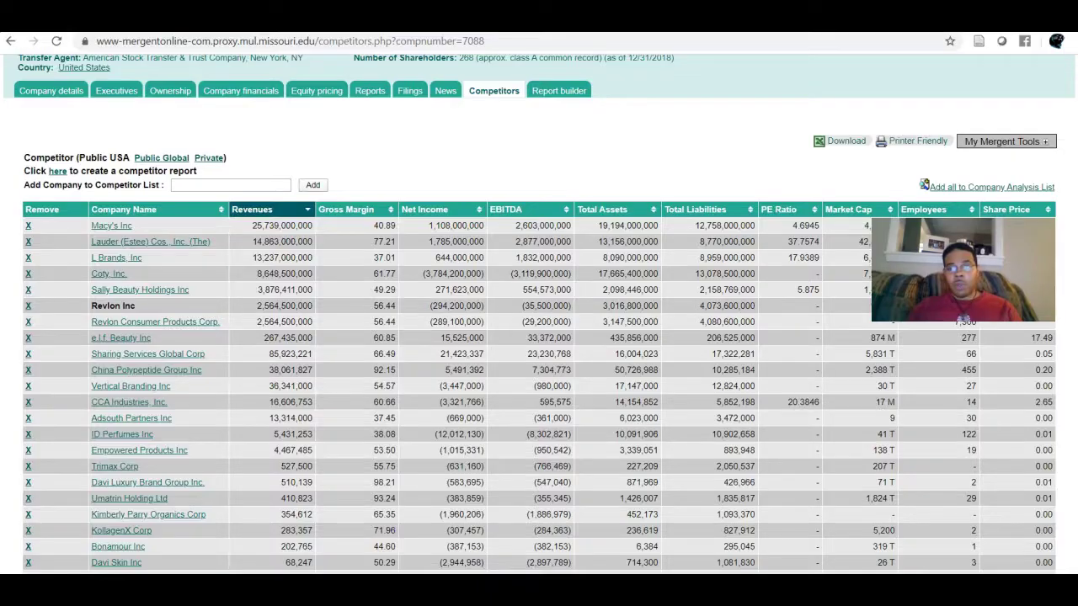
pyautogui.click(53, 95)
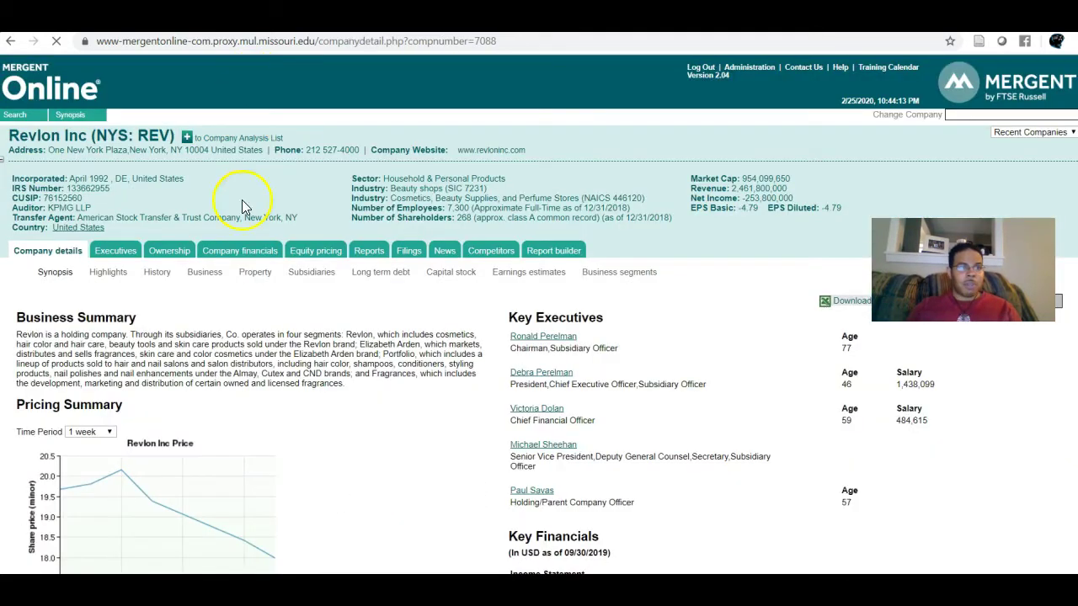
pyautogui.click(240, 250)
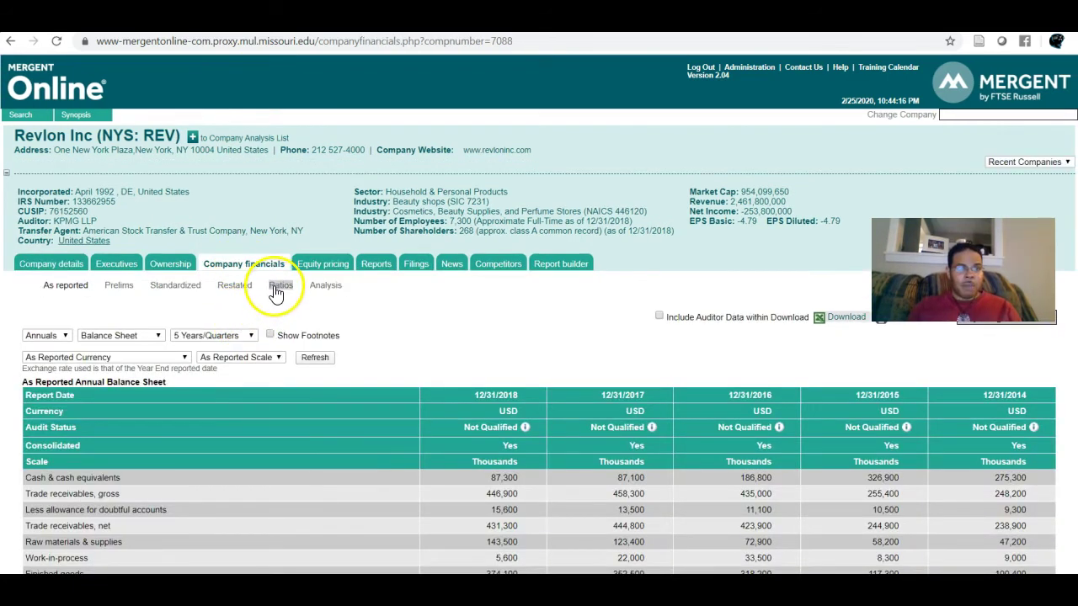
pyautogui.click(281, 286)
pyautogui.scroll(-2, 833, 202)
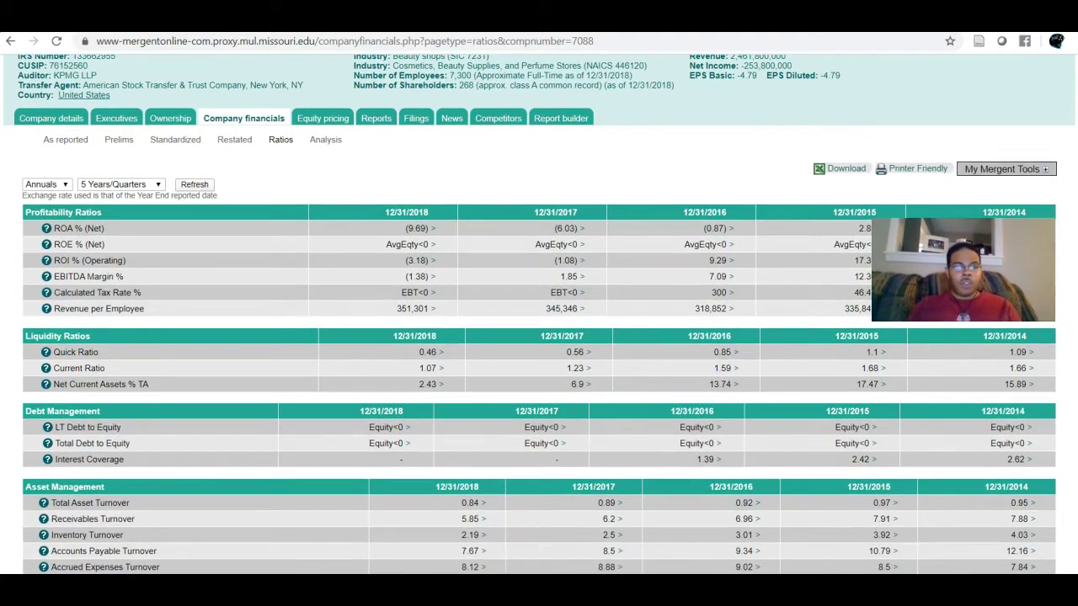
# Copy Revlon's 12/31/2018 current ratio, 1.07, into the worksheet's Your Company column and remove the extra line below it
pyautogui.hotkey('alt', 'Tab')
pyautogui.hotkey('alt', 'Tab')
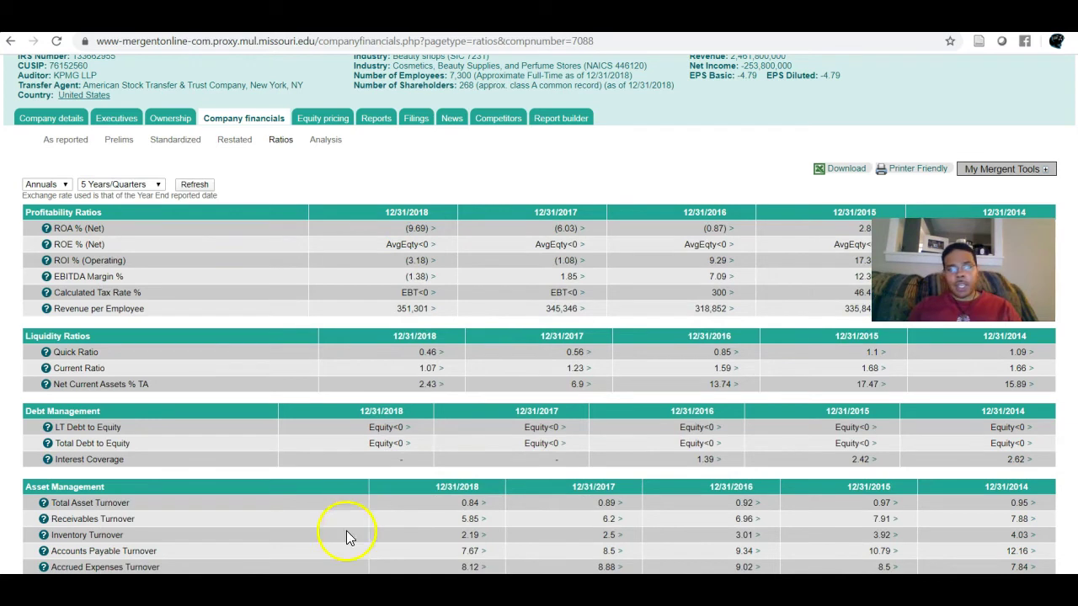
pyautogui.hotkey('alt', 'Tab')
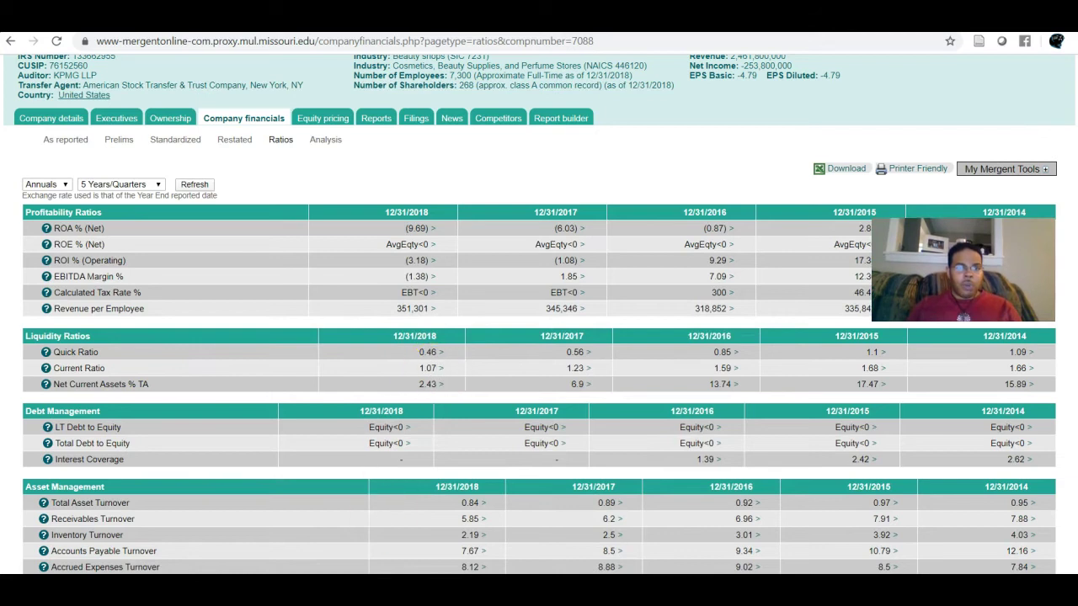
pyautogui.moveTo(443, 368); pyautogui.dragTo(419, 370)
pyautogui.rightClick(422, 371)
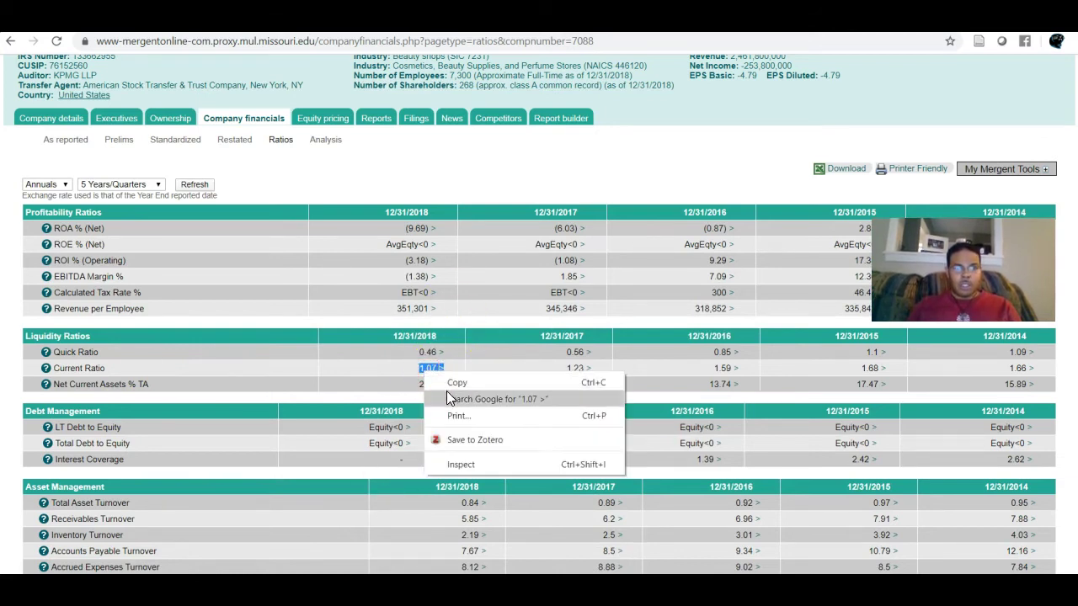
pyautogui.click(450, 384)
pyautogui.hotkey('alt', 'Tab')
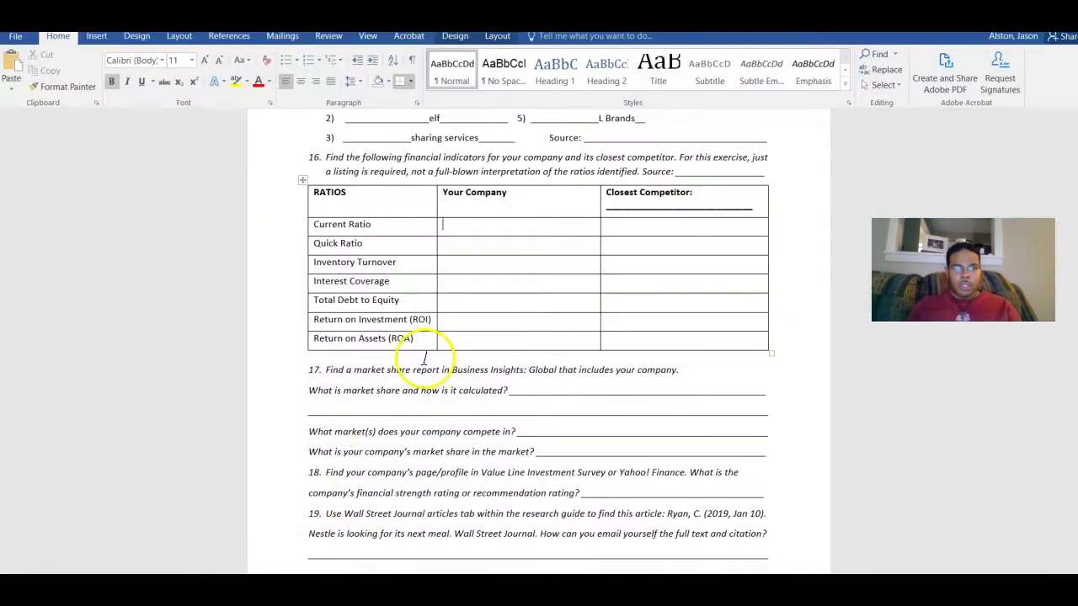
pyautogui.click(461, 227)
pyautogui.hotkey('ctrl', 'v')
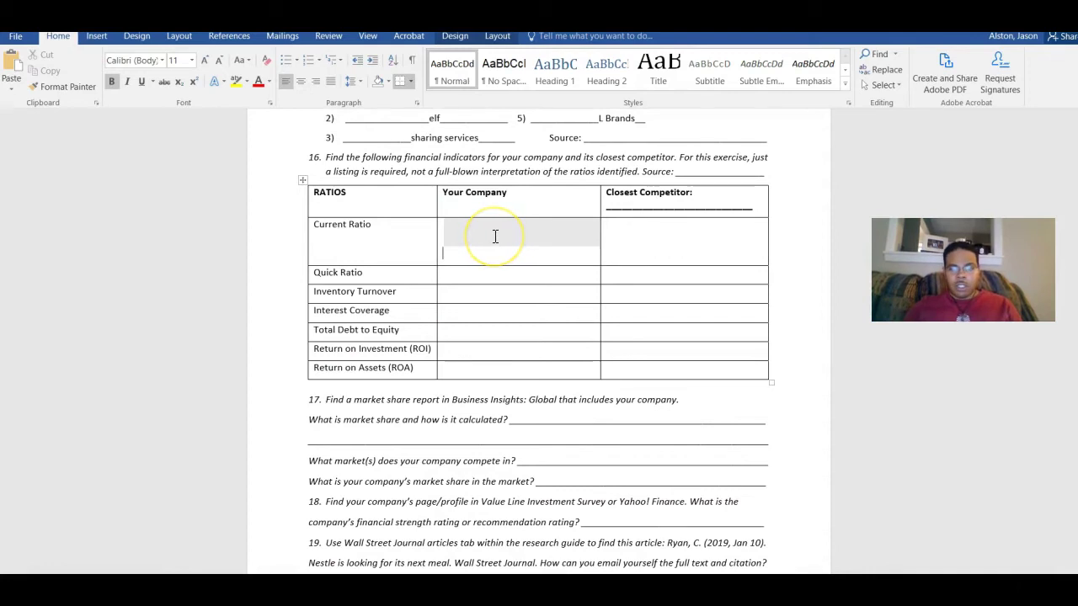
pyautogui.press('BackSpace')
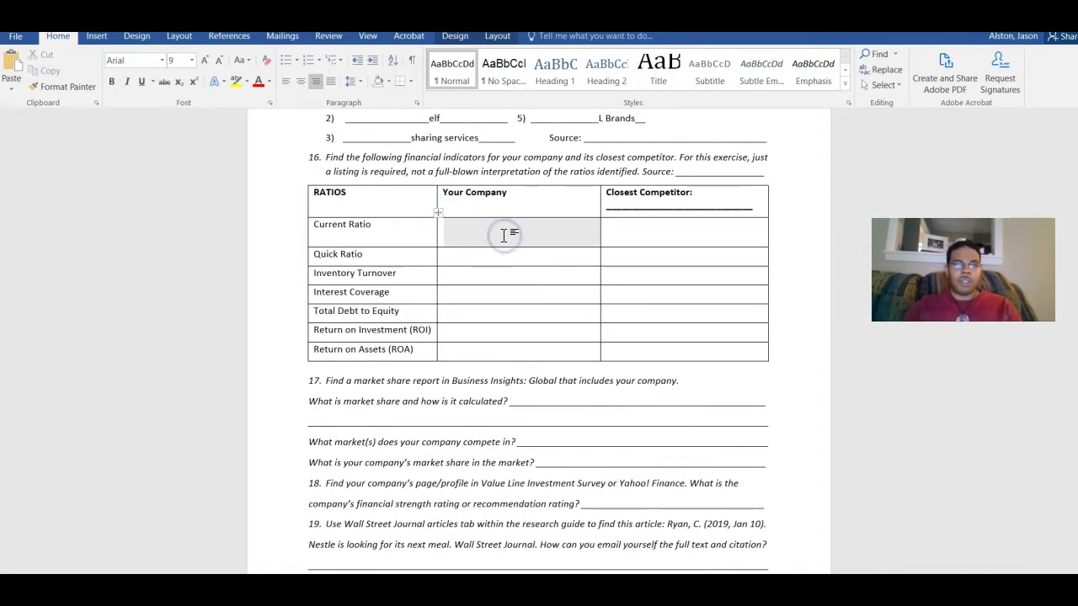
# Check Revlon's 2018 quick ratio in Mergent Online and enter ".46 >" in the worksheet's Your Company column
pyautogui.click(460, 255)
pyautogui.hotkey('alt', 'Tab')
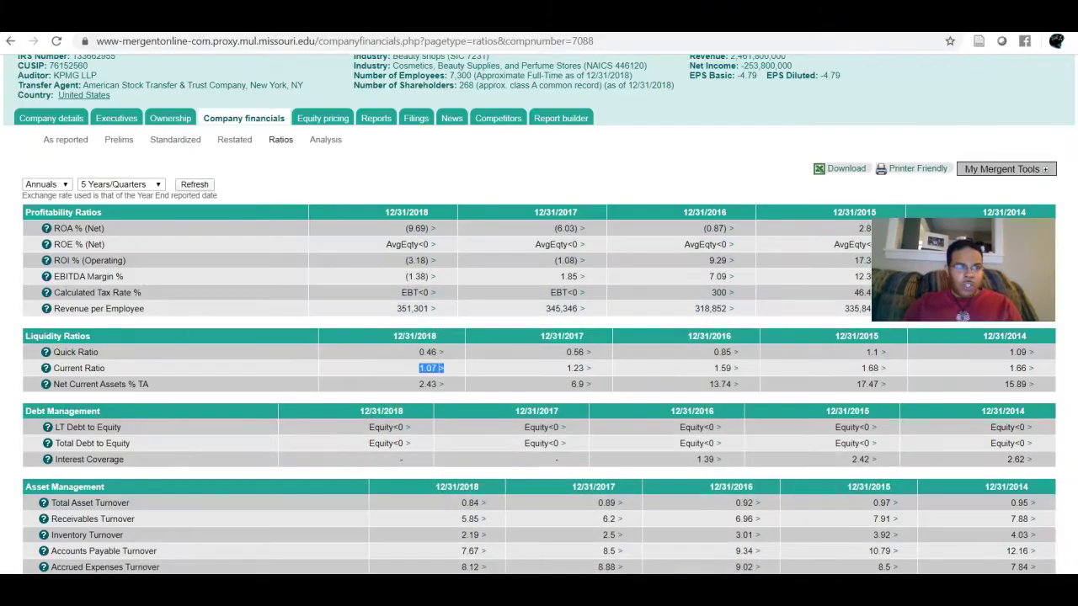
pyautogui.hotkey('alt', 'Tab')
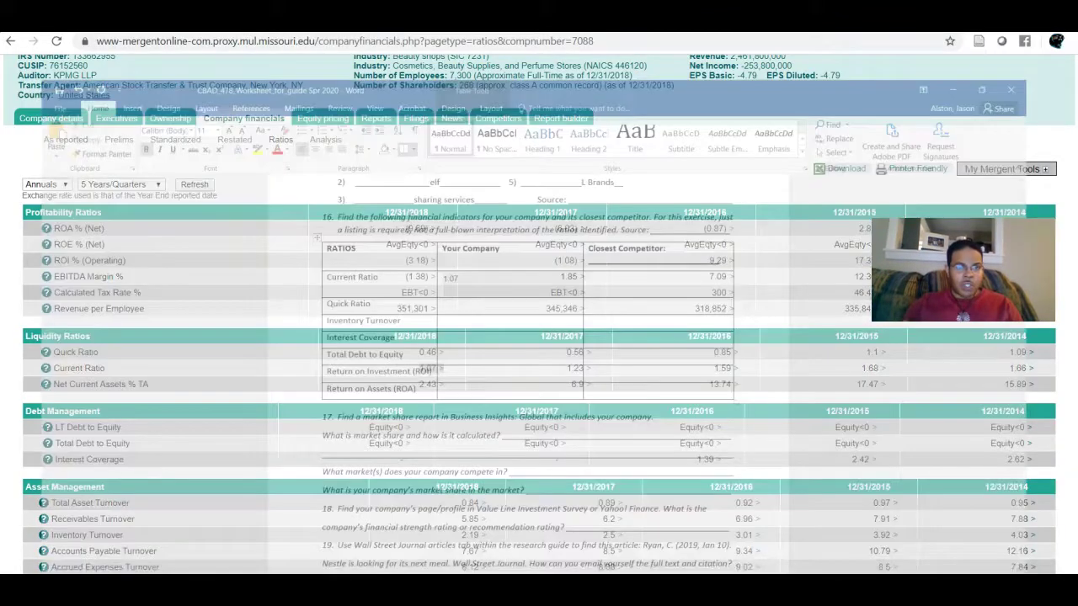
pyautogui.write('.46 >')
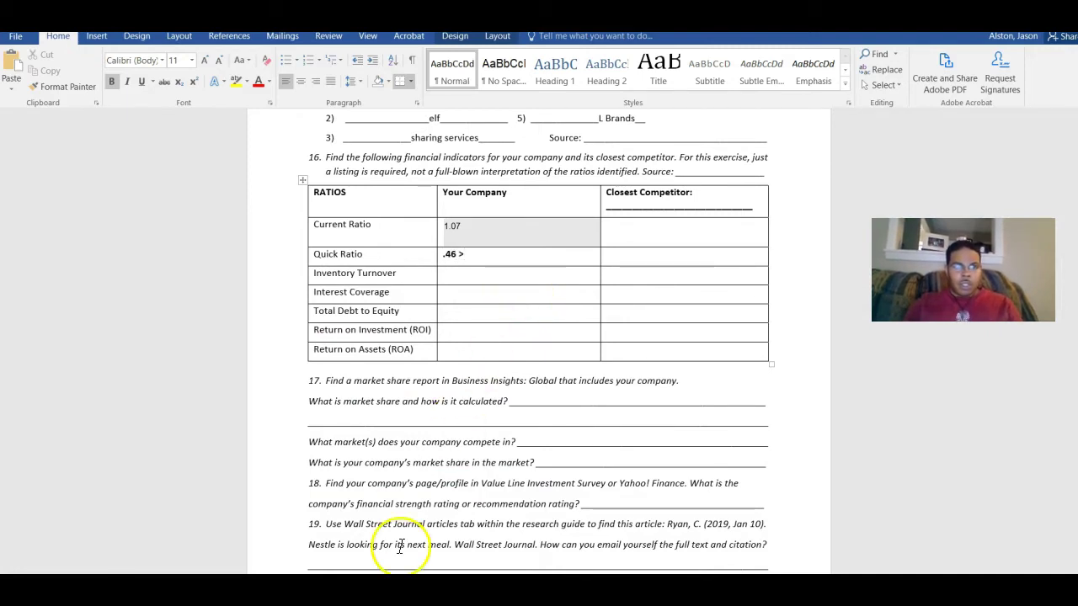
# Look up Revlon's 2018 inventory turnover in Mergent Online and enter "2.19 >" for it in the Word table
pyautogui.hotkey('alt', 'Tab')
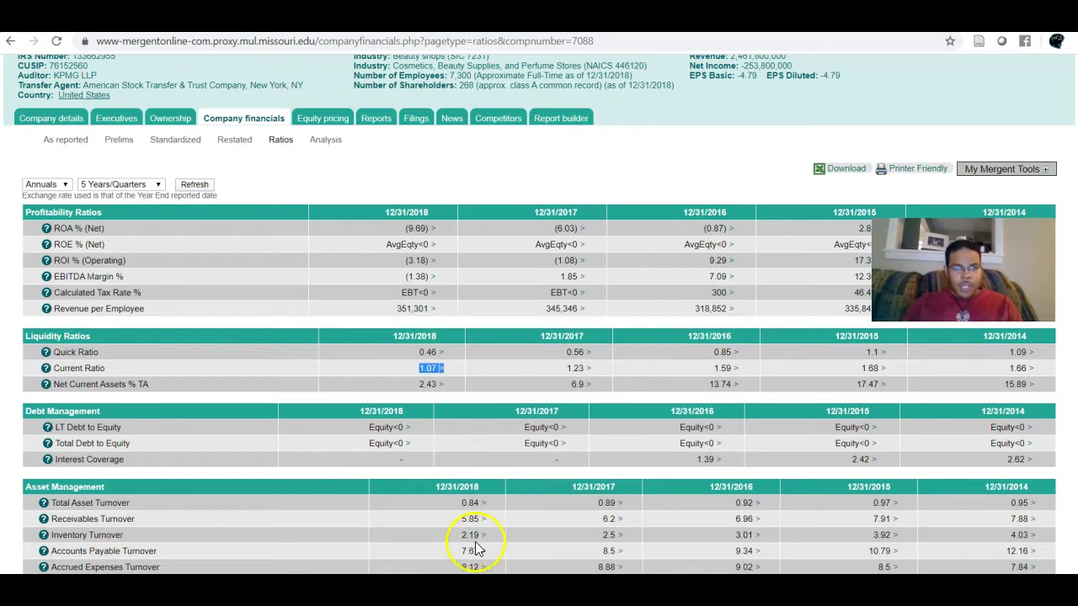
pyautogui.hotkey('alt', 'Tab')
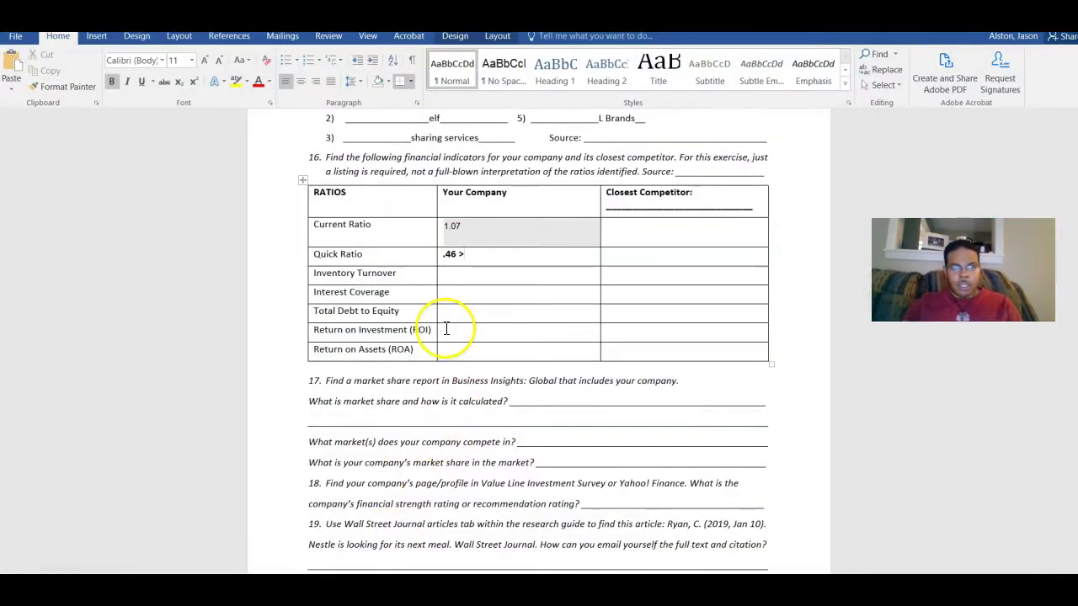
pyautogui.click(467, 278)
pyautogui.write('2.19 <')
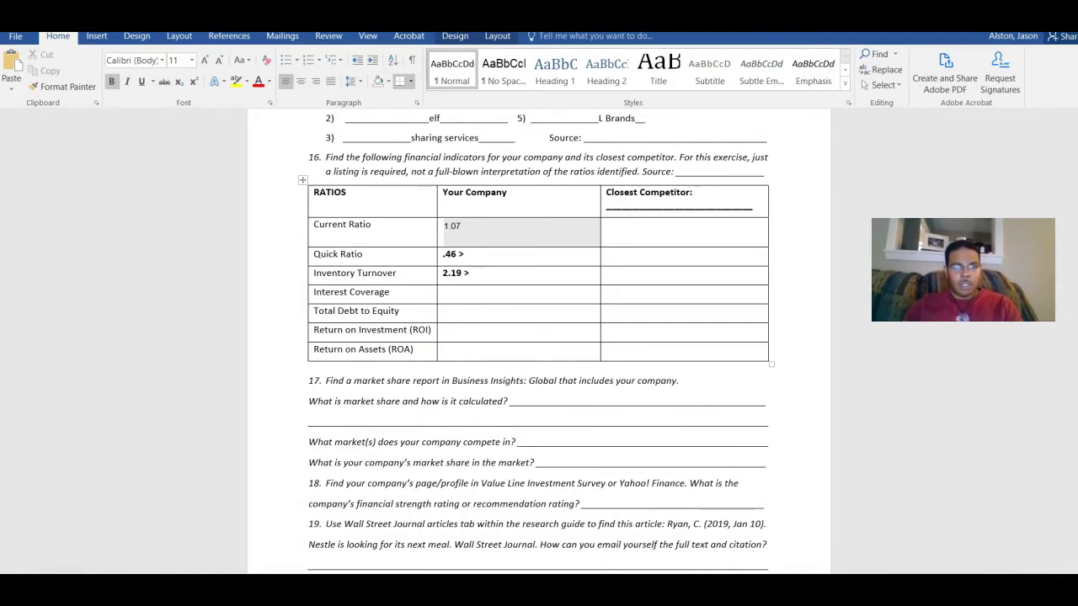
# Search the Mergent Online ratios page for "interes" and enter N/A as Revlon's interest coverage in the worksheet
pyautogui.click(382, 589)
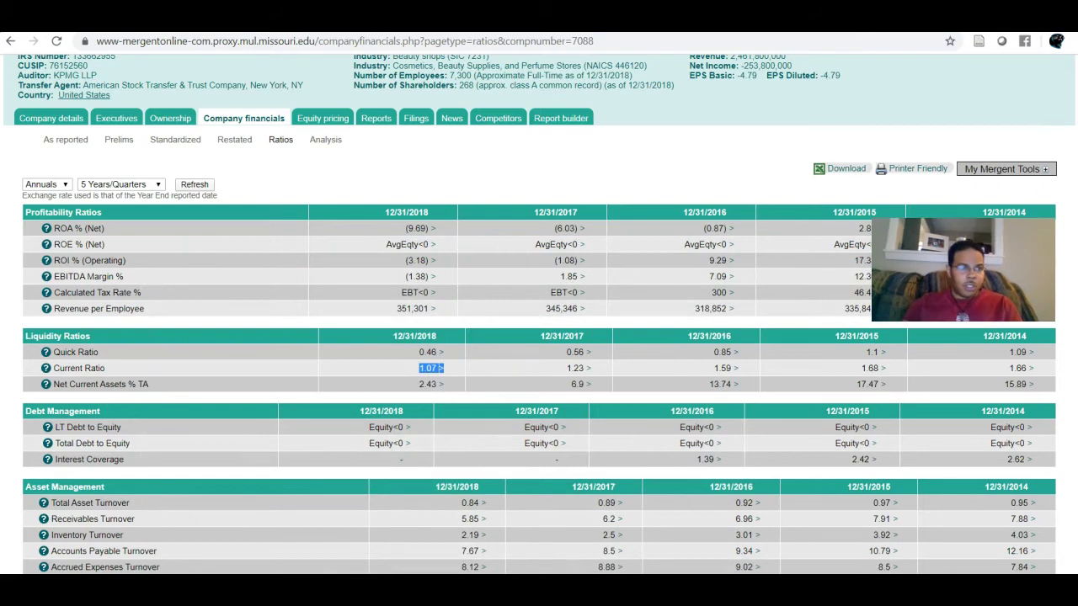
pyautogui.hotkey('ctrl', 'f')
pyautogui.write('interes')
pyautogui.press('BackSpace')
pyautogui.write('es')
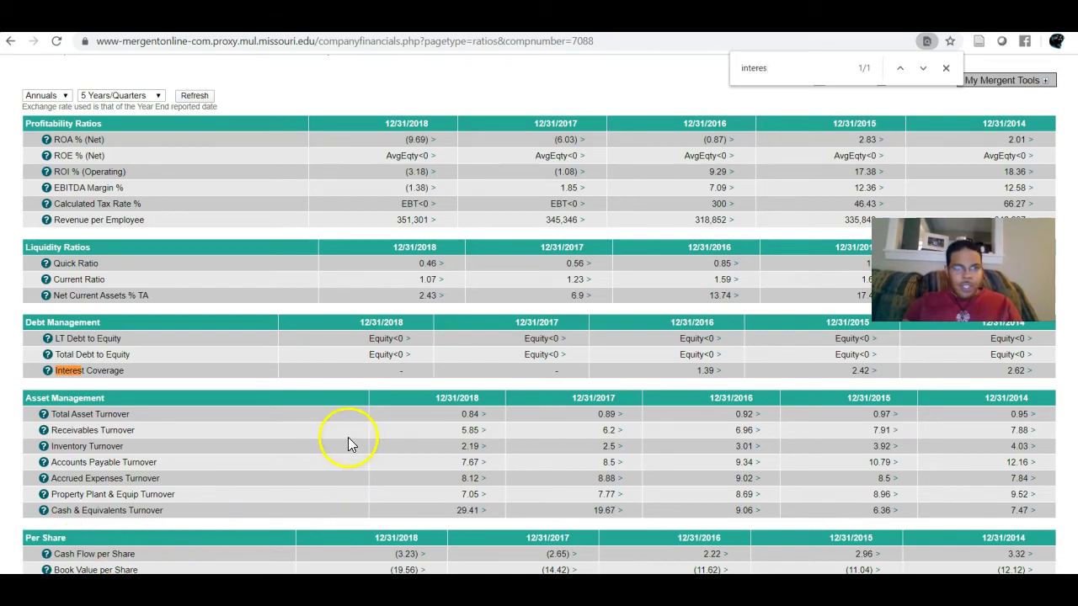
pyautogui.hotkey('alt', 'Tab')
pyautogui.click(469, 294)
pyautogui.write('N/a')
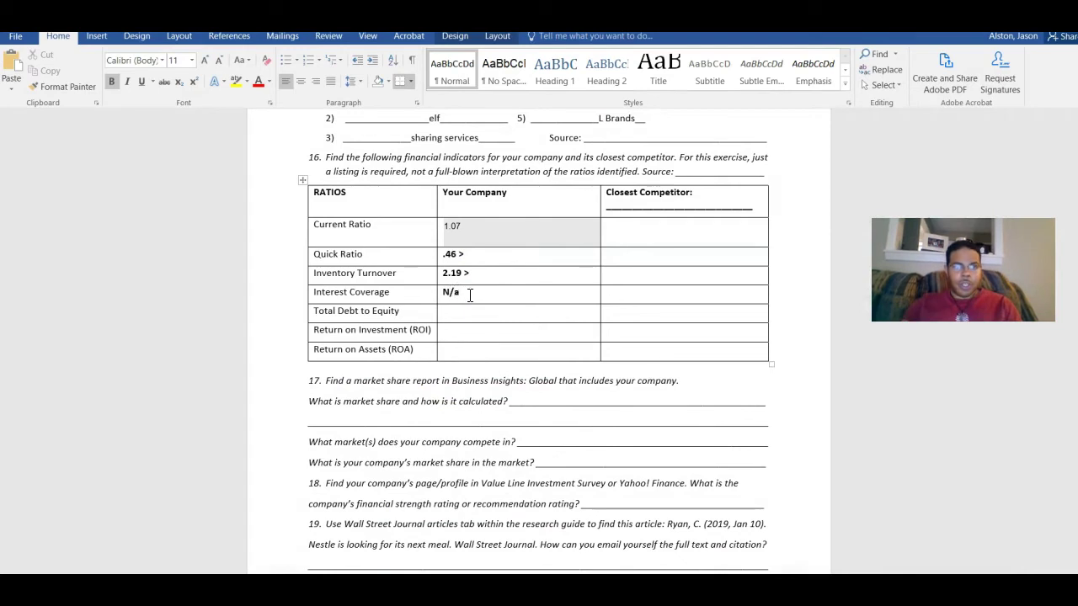
pyautogui.write('A')
# Search the ratios page for "total de" and enter "<0>" as Revlon's total debt to equity in the worksheet
pyautogui.click(462, 312)
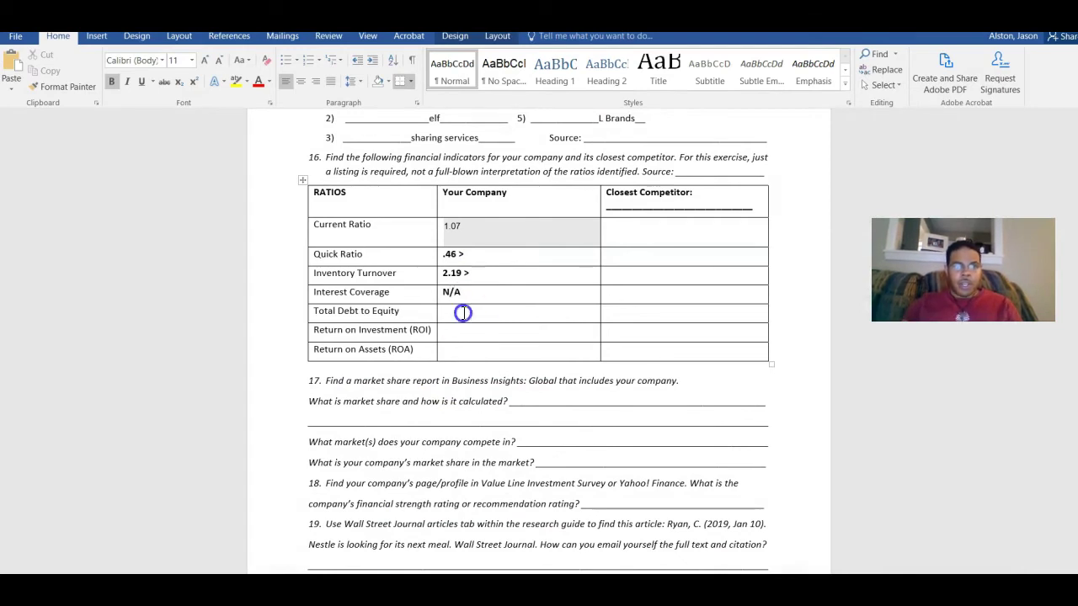
pyautogui.moveTo(365, 590)
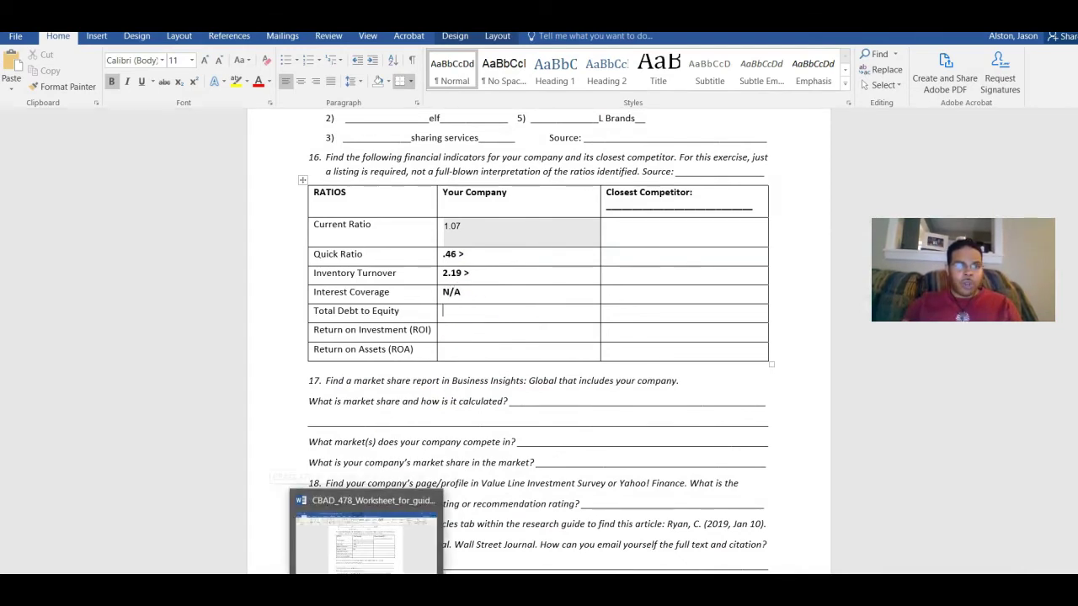
pyautogui.hotkey('alt', 'Tab')
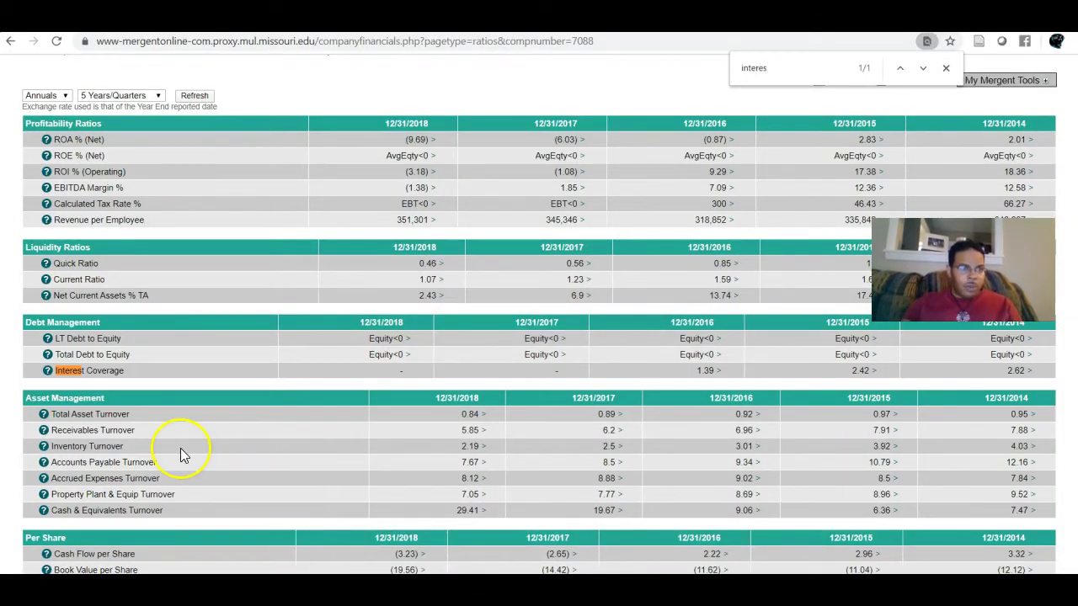
pyautogui.hotkey('ctrl', 'f')
pyautogui.write('total de')
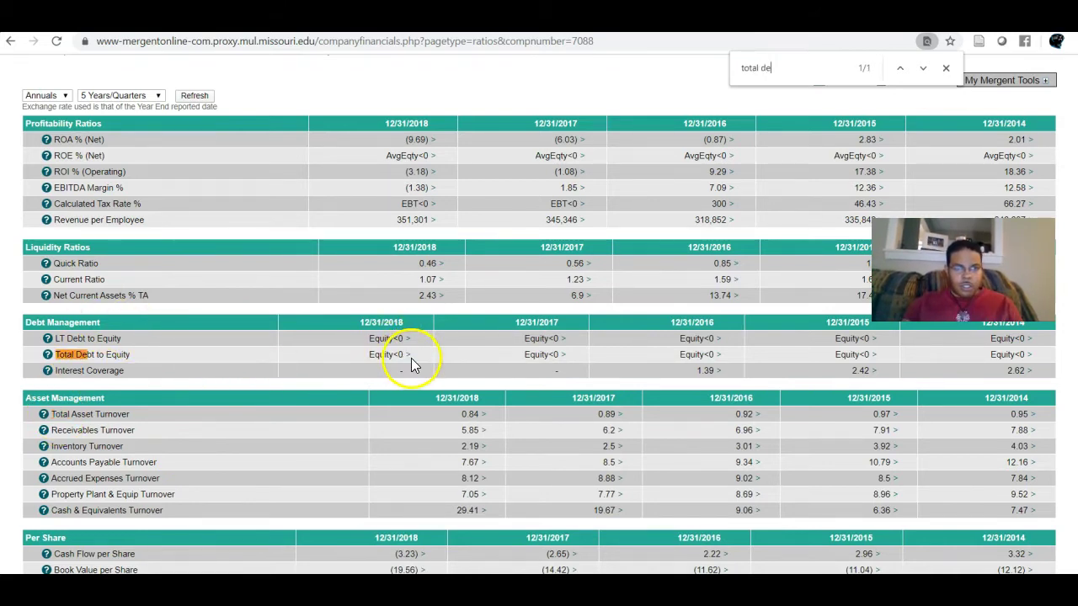
pyautogui.click(371, 354)
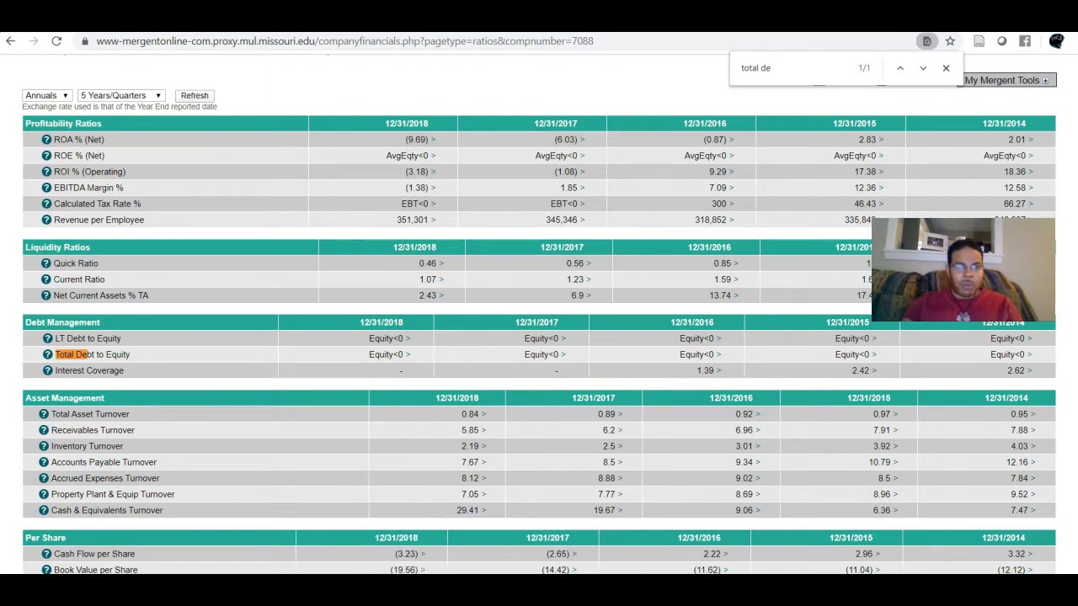
pyautogui.hotkey('alt', 'Tab')
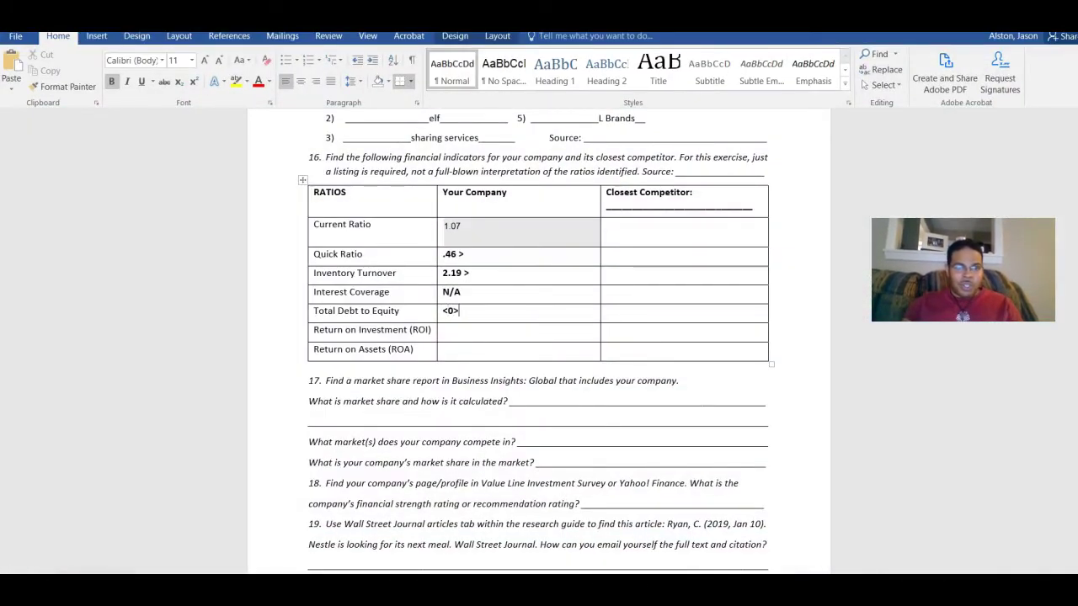
# Enter "(3.18)>" as Revlon's Return on Investment in the worksheet, checking it against the 2018 ROI on the Mergent Online ratios page
pyautogui.hotkey('alt', 'Tab')
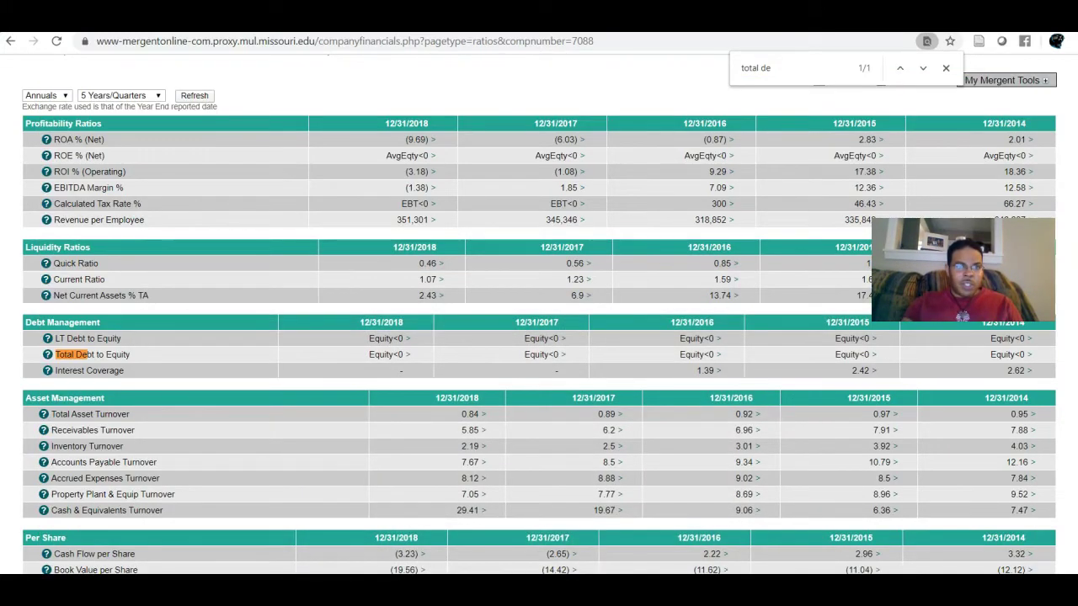
pyautogui.hotkey('alt', 'Tab')
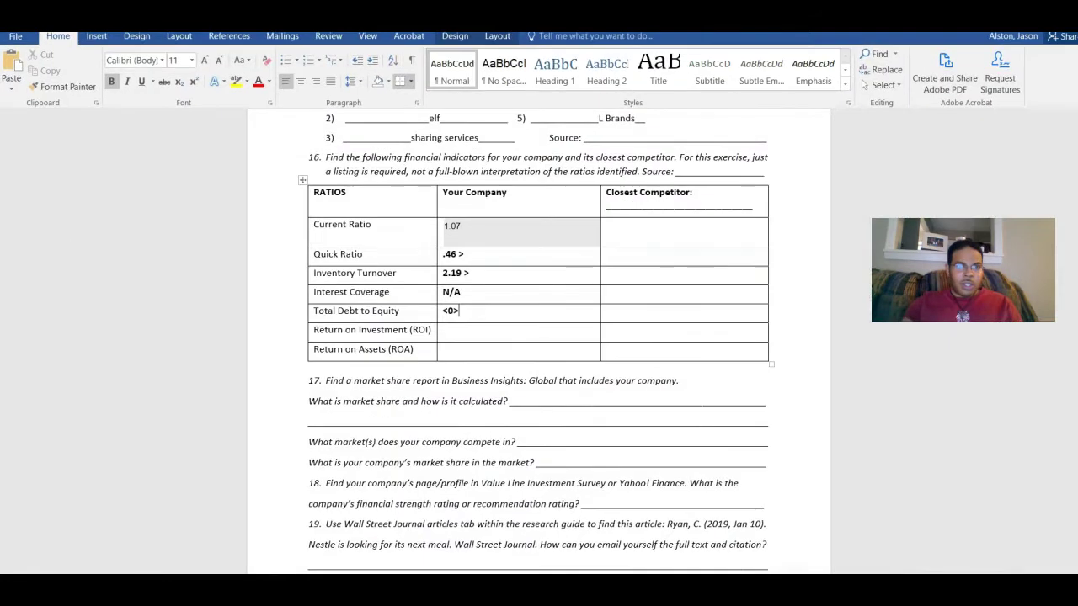
pyautogui.click(467, 331)
pyautogui.write('(3.18)')
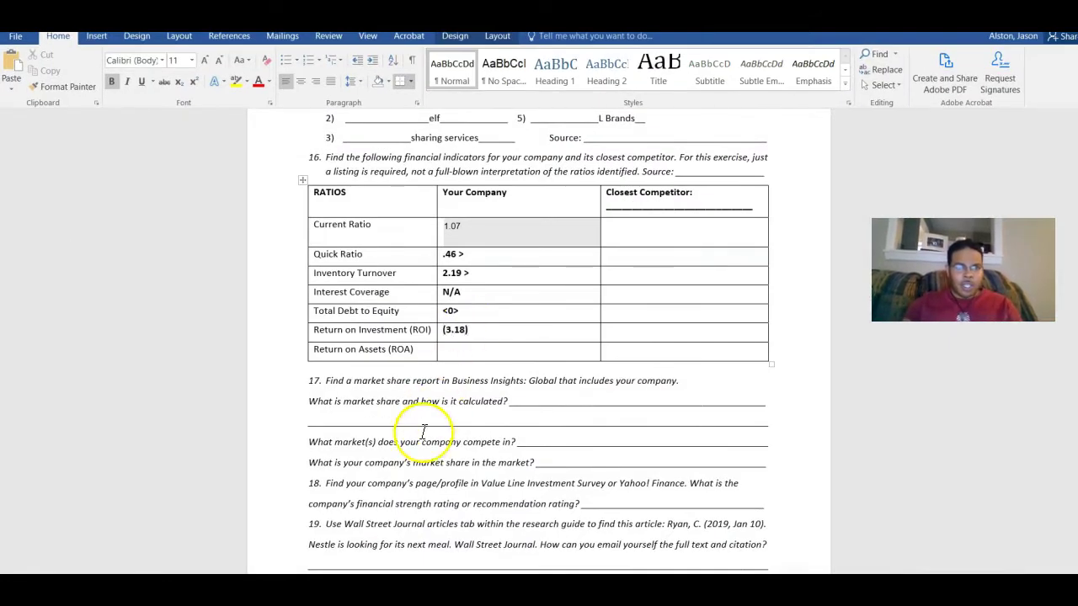
pyautogui.hotkey('alt', 'Tab')
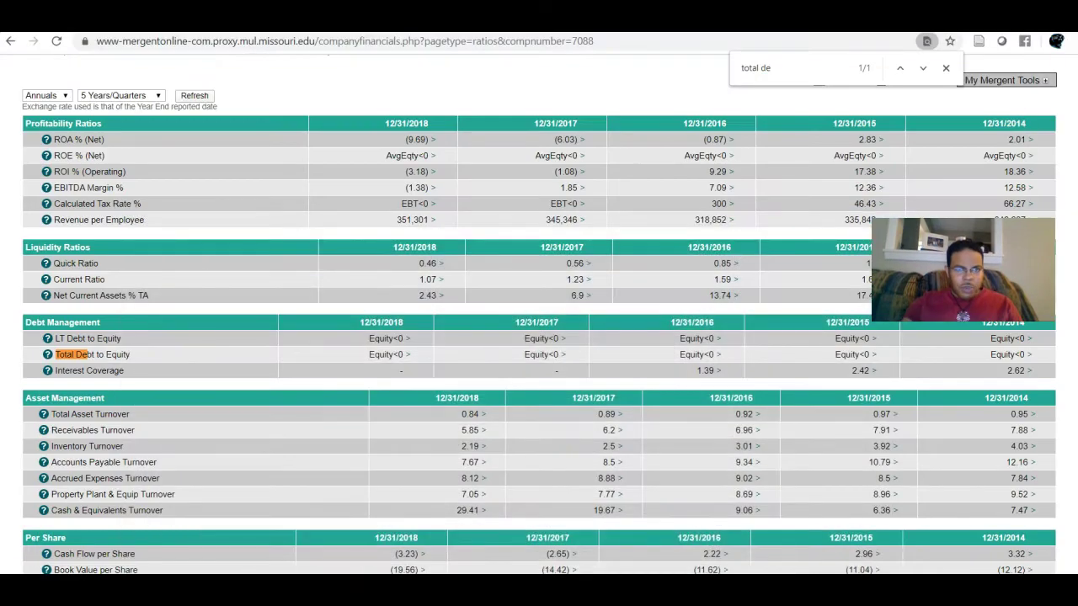
pyautogui.doubleClick(417, 170)
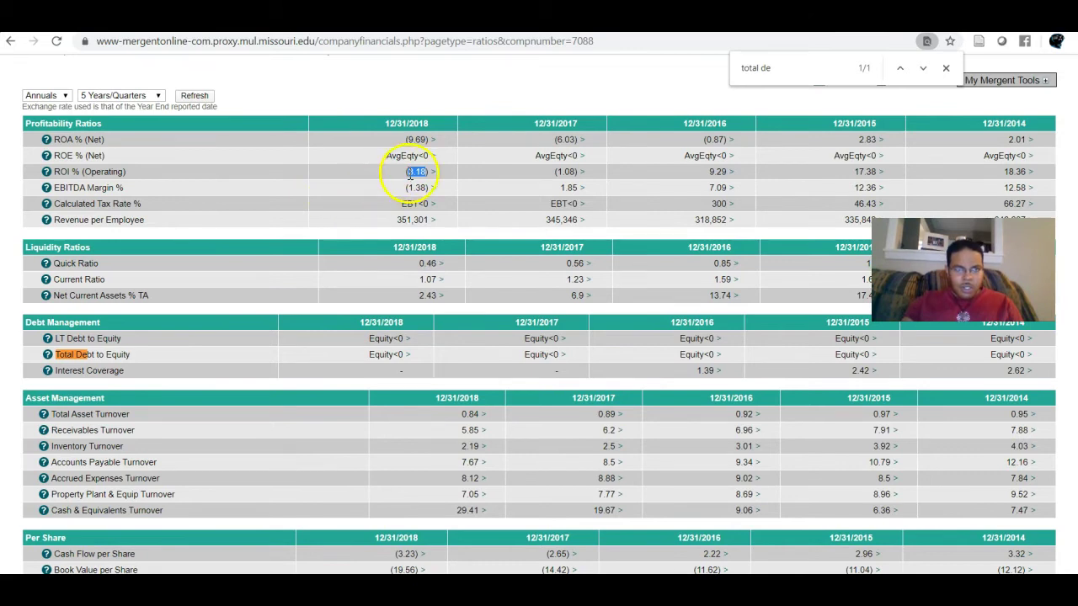
pyautogui.hotkey('alt', 'Tab')
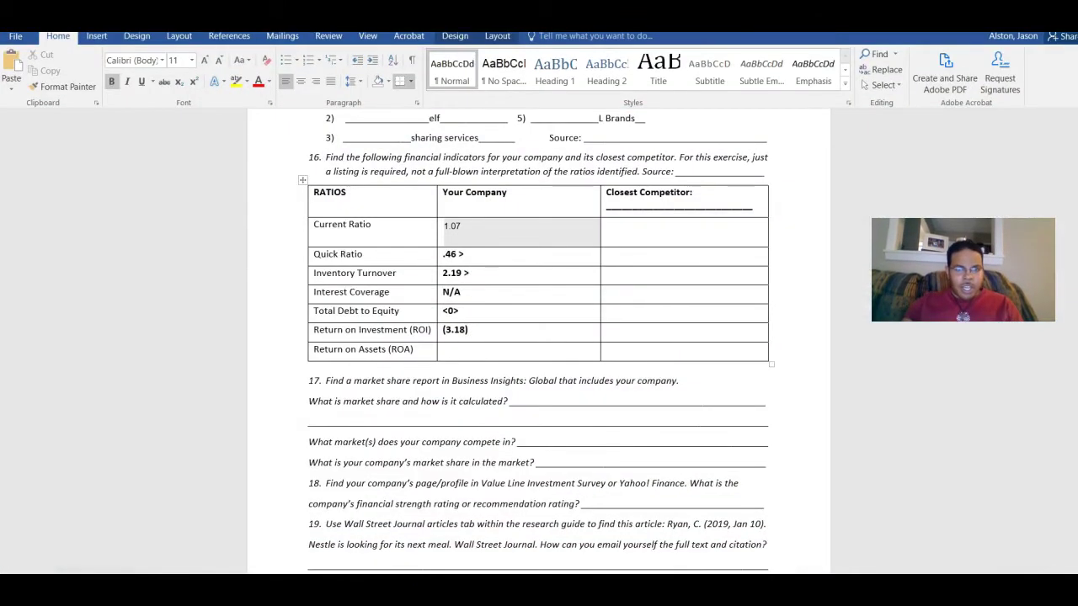
pyautogui.hotkey('alt', 'Tab')
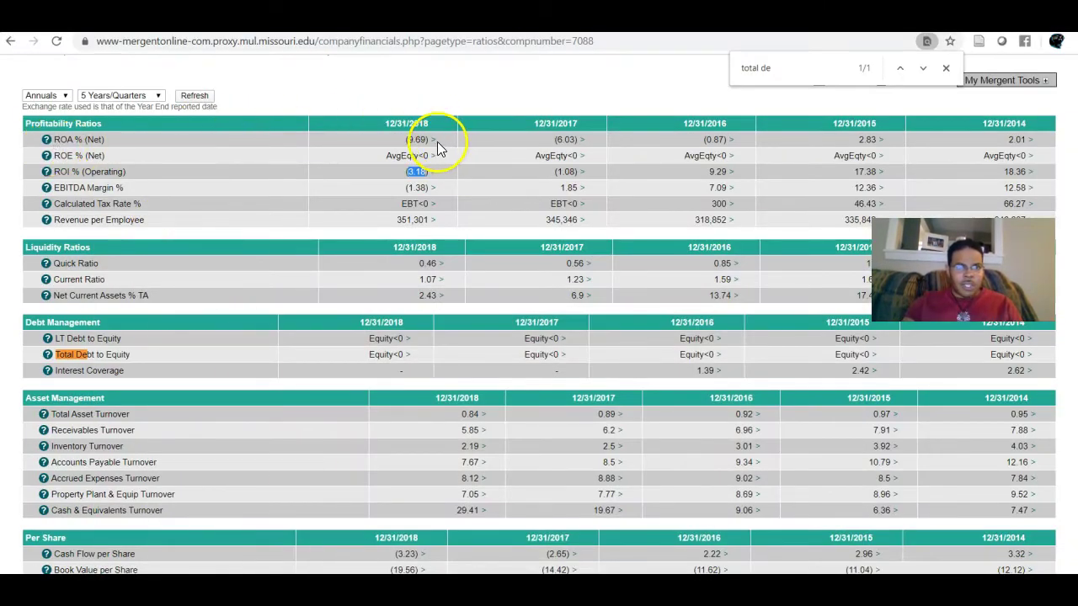
pyautogui.hotkey('alt', 'Tab')
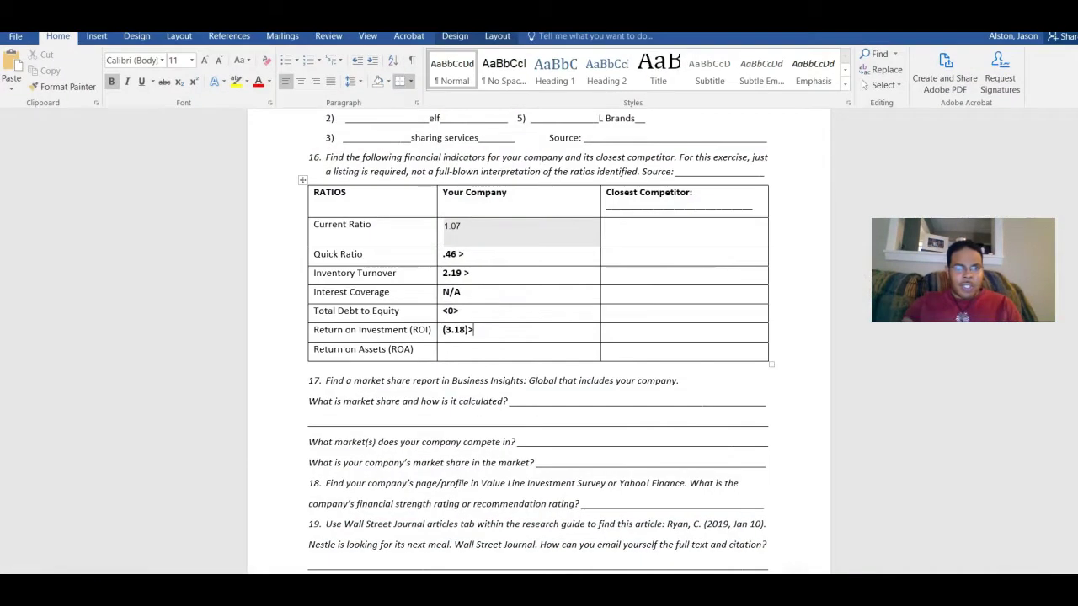
# Enter "(9.69)>" as Revlon's Return on Assets in question 16's ratio table
pyautogui.click(457, 354)
pyautogui.write('(9.69)>')
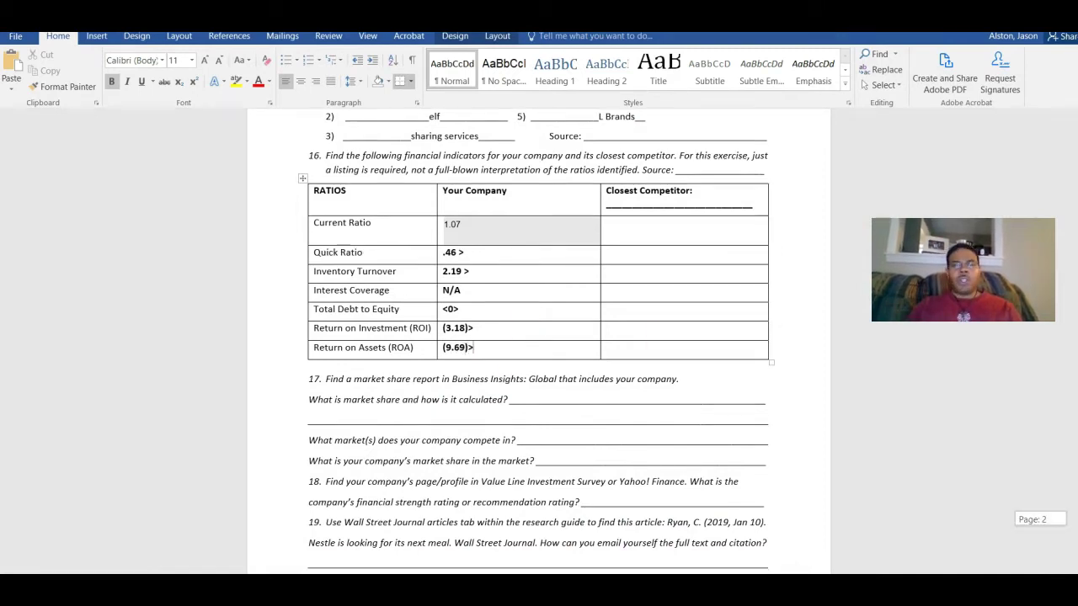
pyautogui.scroll(-2, 536, 342)
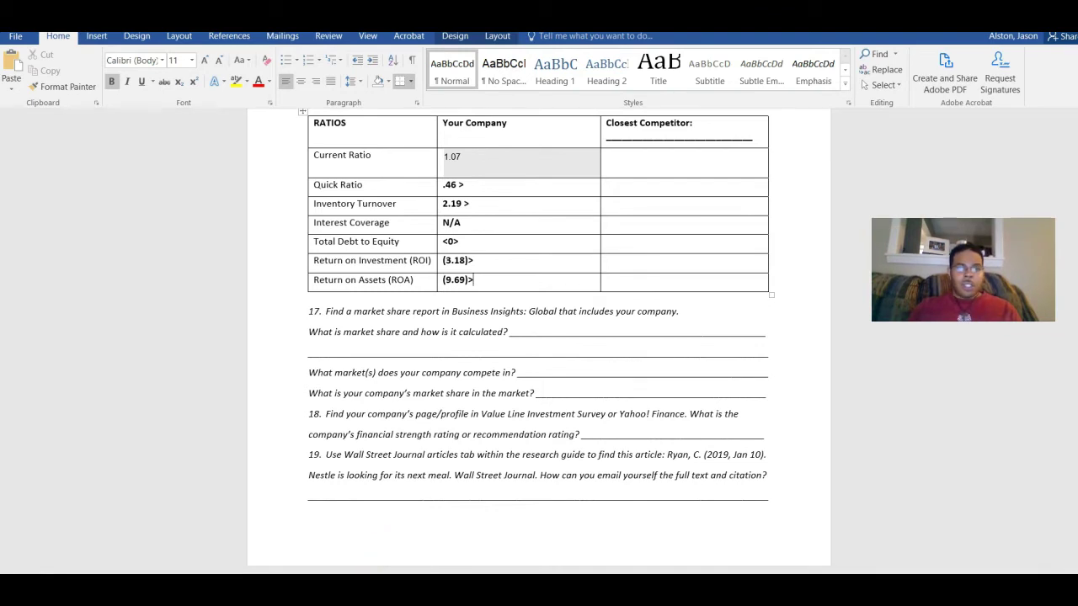
# Switch to the browser, open the University of Missouri Libraries site (library.missouri.edu), and list its databases starting with B
pyautogui.moveTo(330, 590)
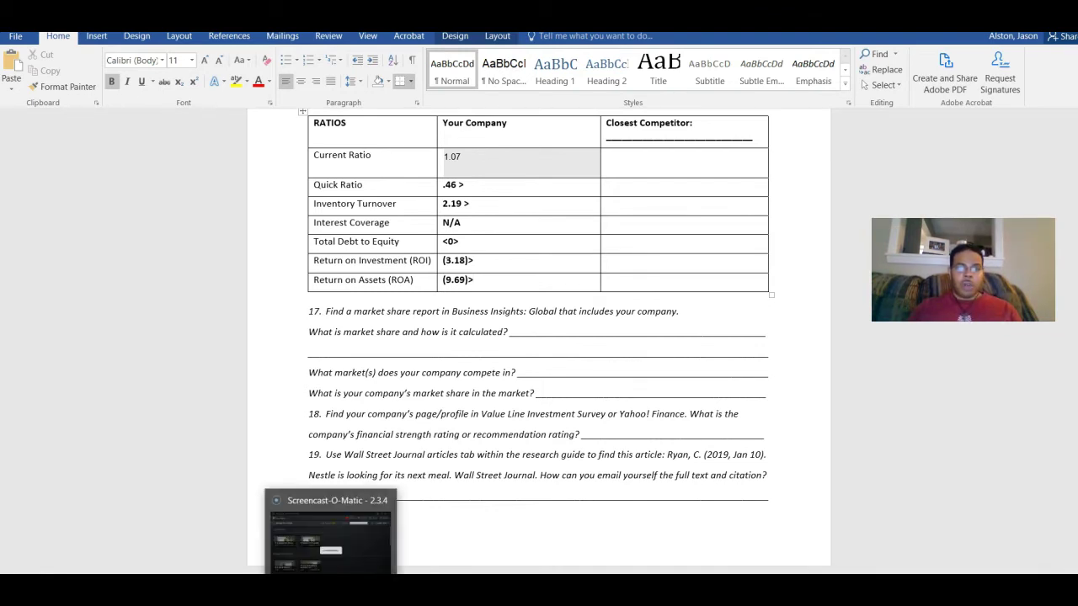
pyautogui.click(362, 590)
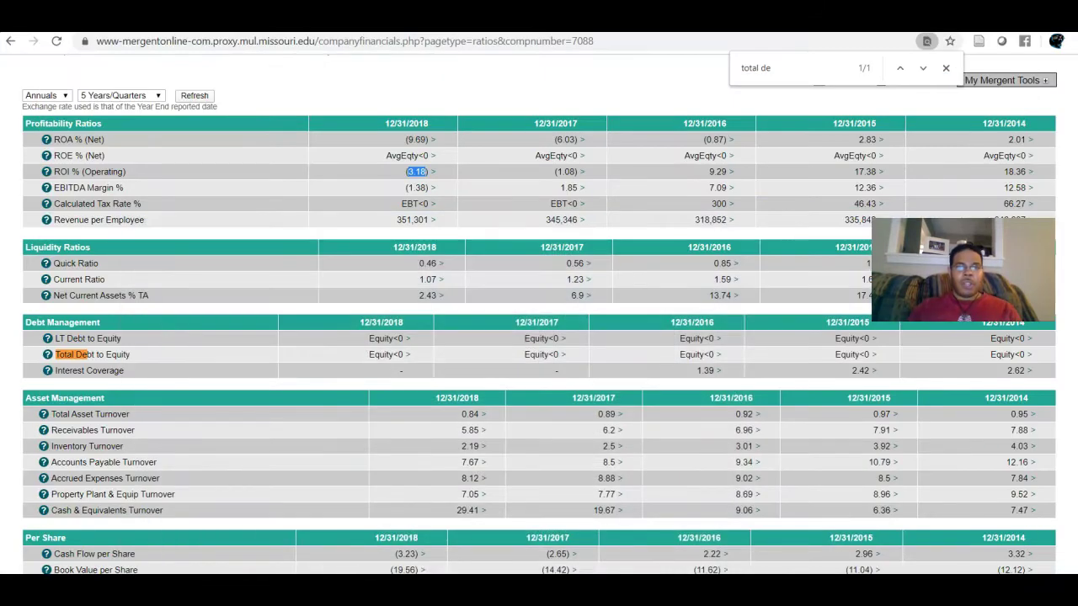
pyautogui.click(606, 40)
pyautogui.write('lib')
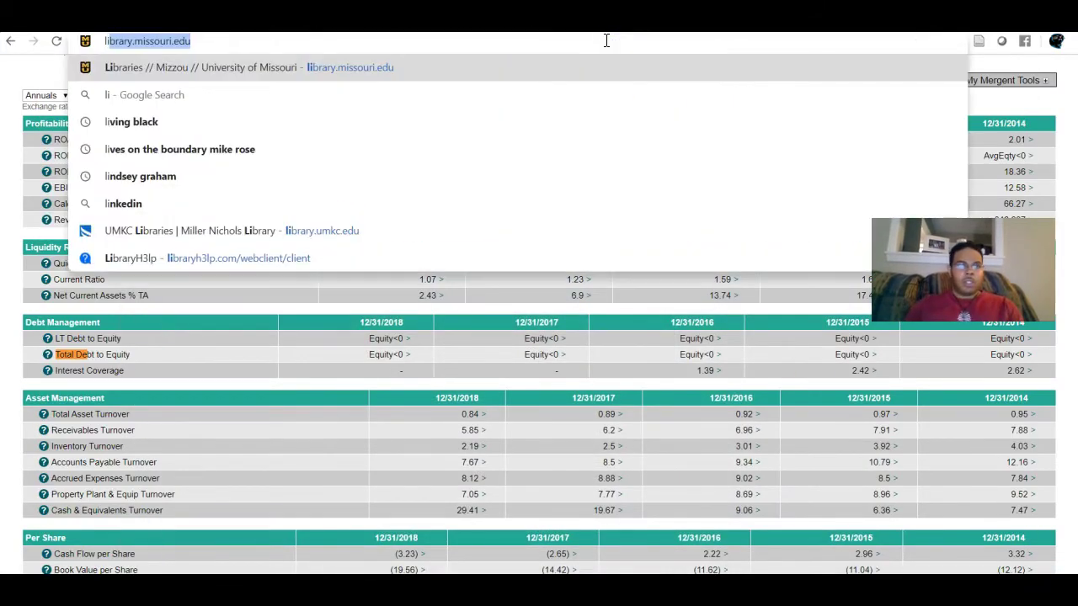
pyautogui.press('Return')
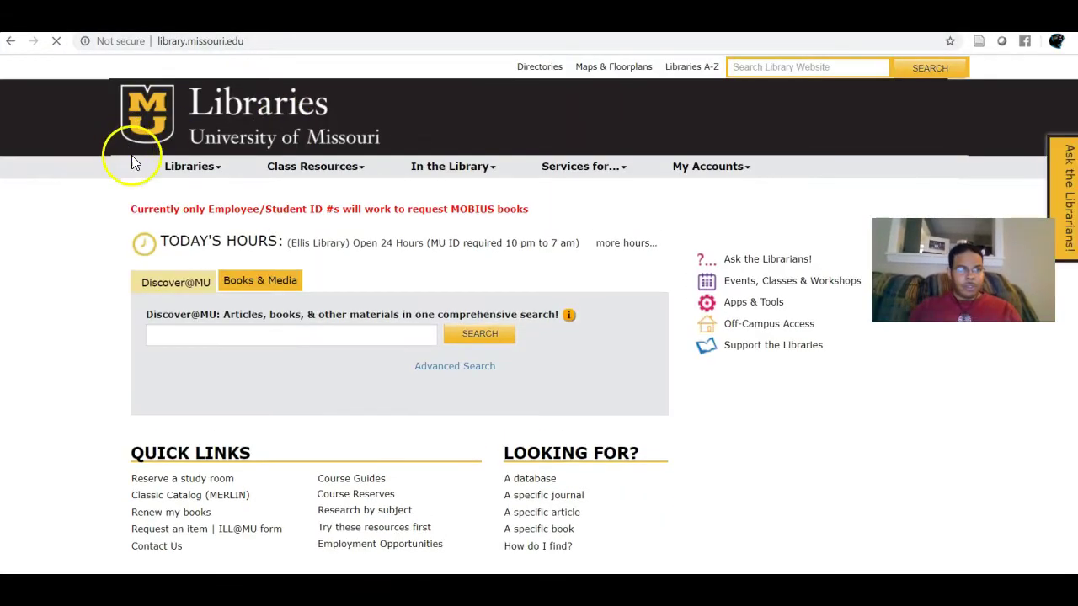
pyautogui.scroll(-3, 441, 294)
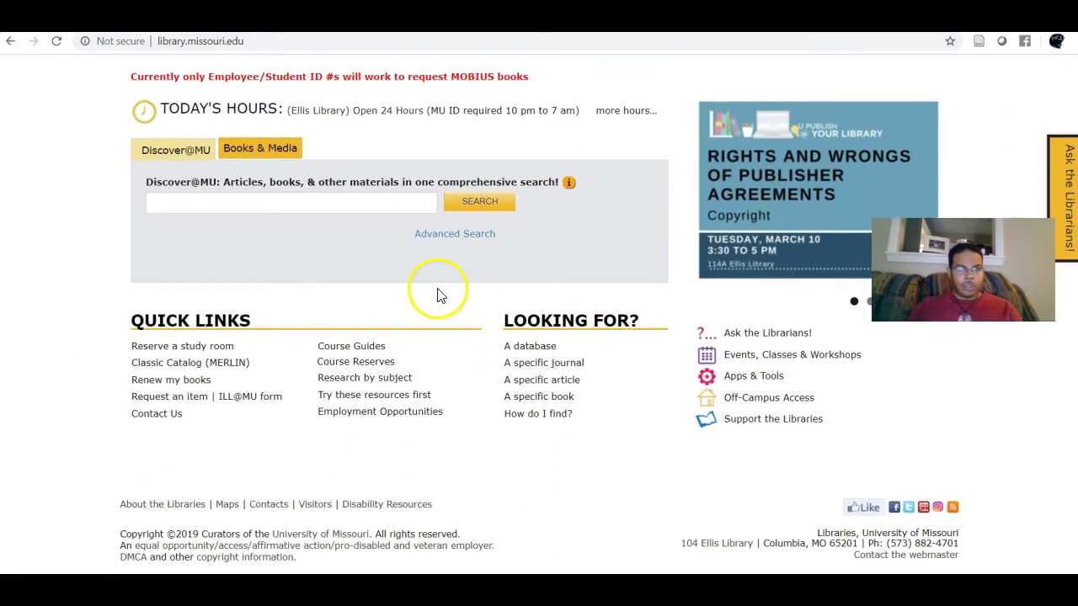
pyautogui.click(529, 347)
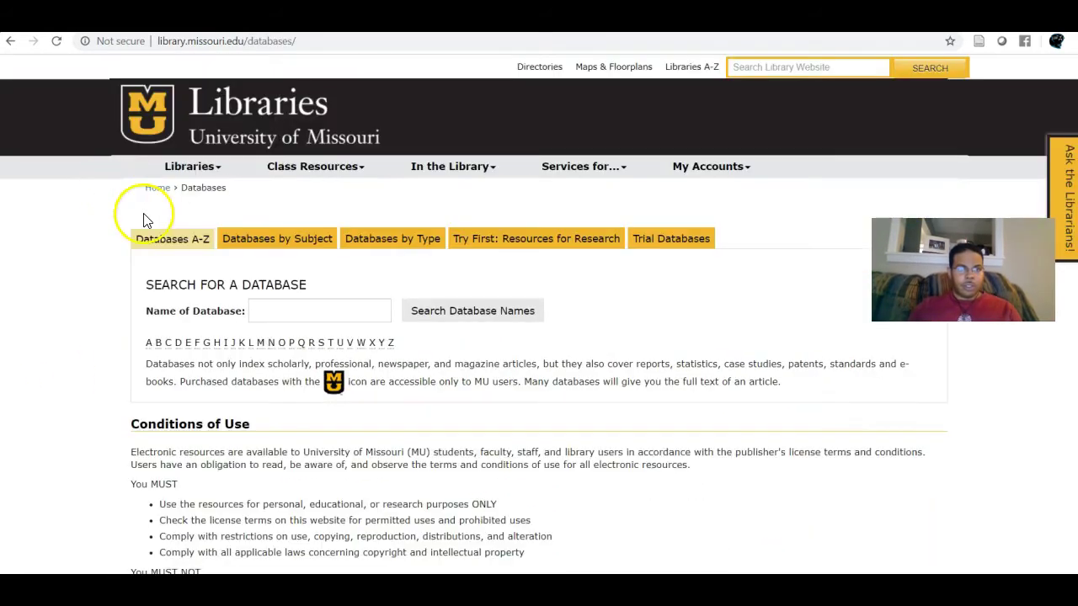
pyautogui.click(158, 344)
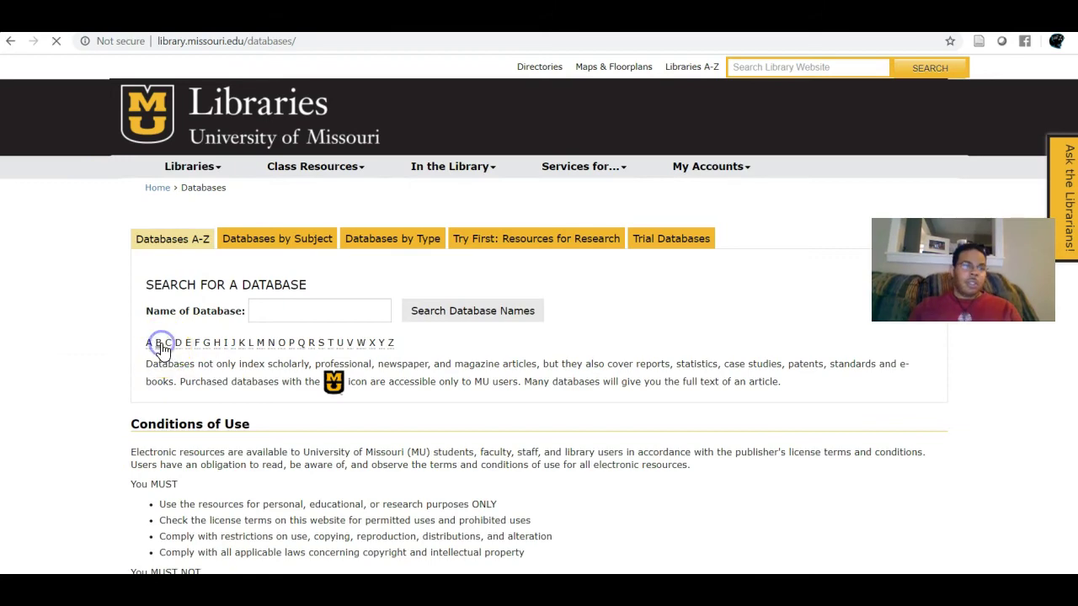
# Search the B database list for "busin" and look through the entries for Business Insights: Global
pyautogui.scroll(-7, 100, 417)
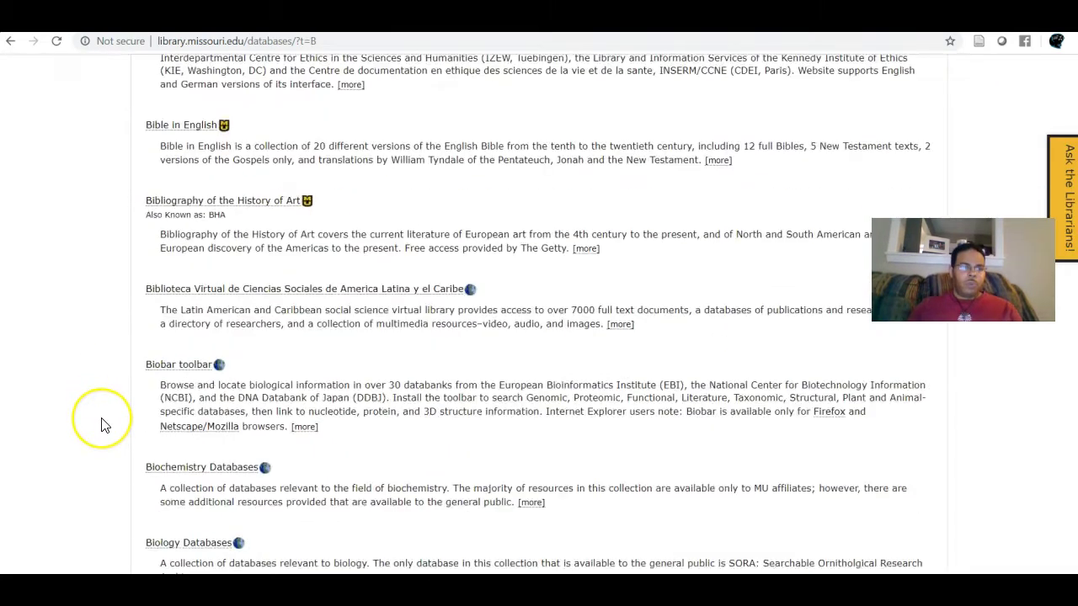
pyautogui.hotkey('ctrl', 'f')
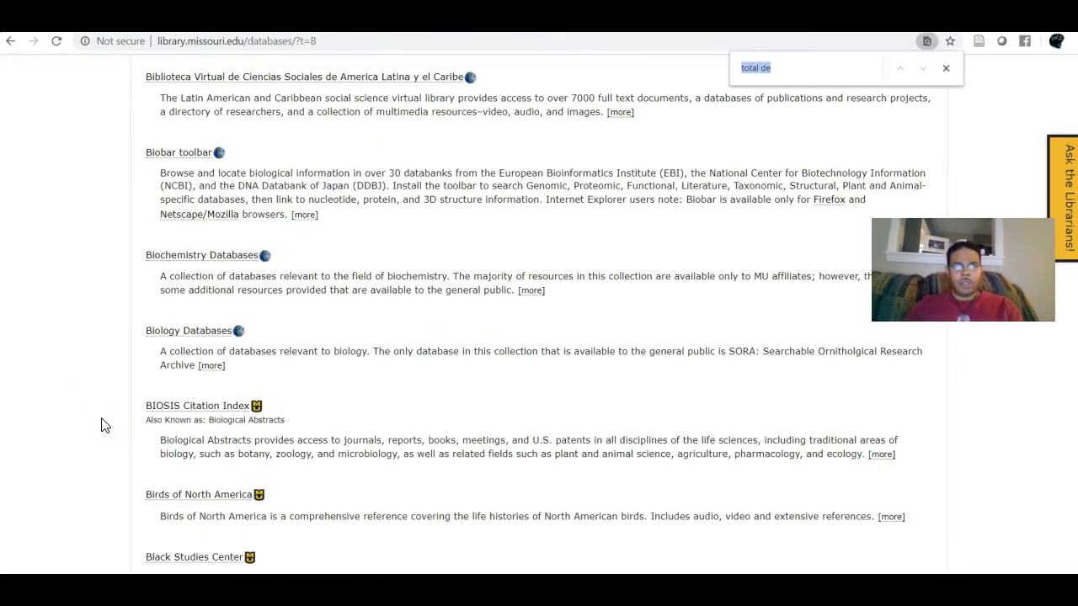
pyautogui.write('busin')
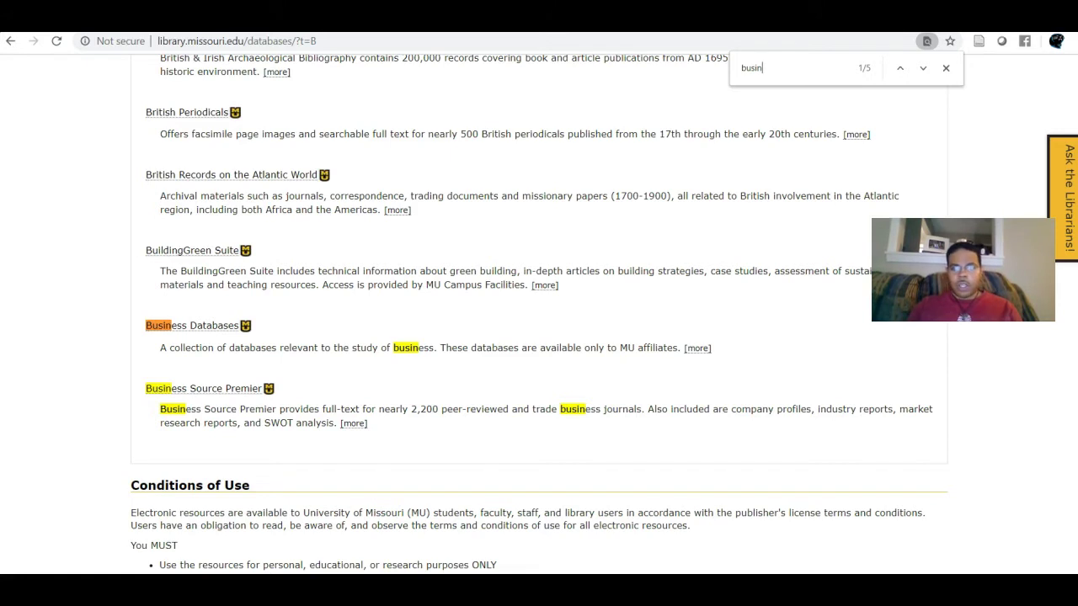
pyautogui.scroll(2, 539, 311)
pyautogui.scroll(-4, 539, 311)
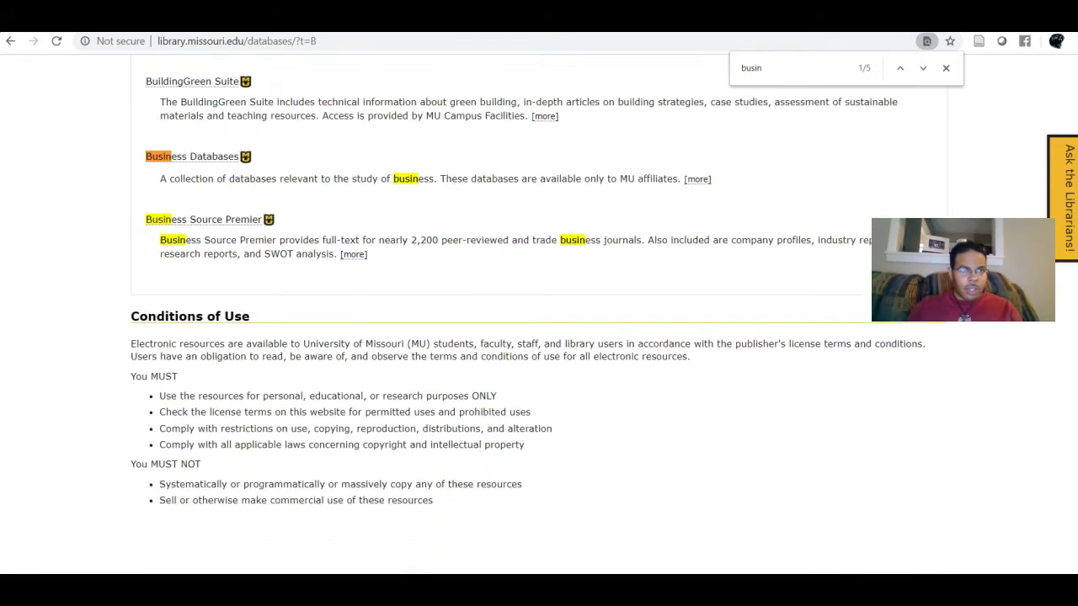
pyautogui.scroll(3, 539, 312)
pyautogui.scroll(-3, 539, 311)
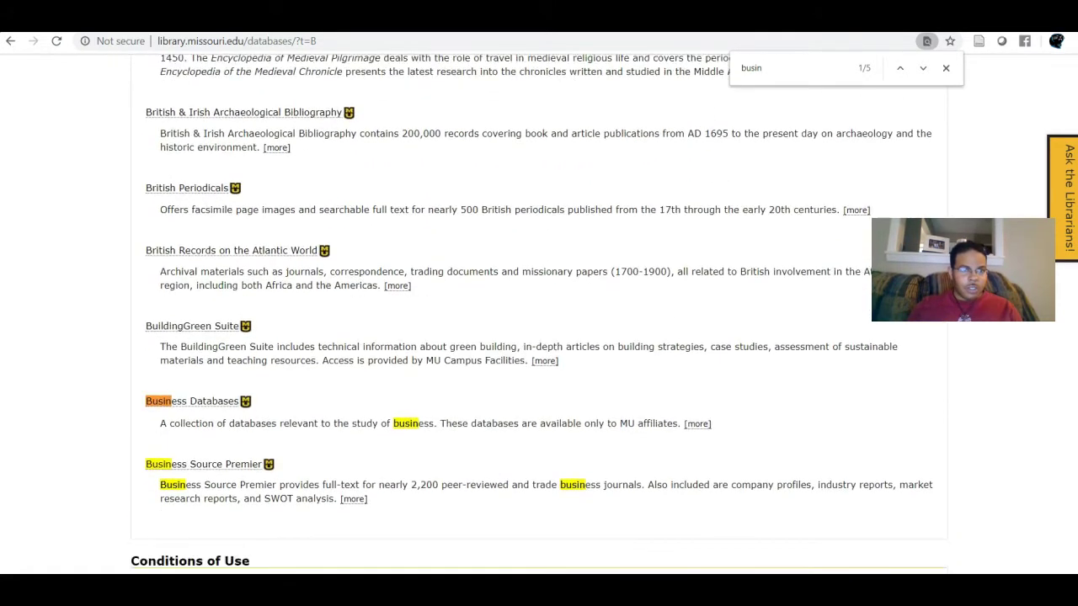
pyautogui.scroll(15, 539, 312)
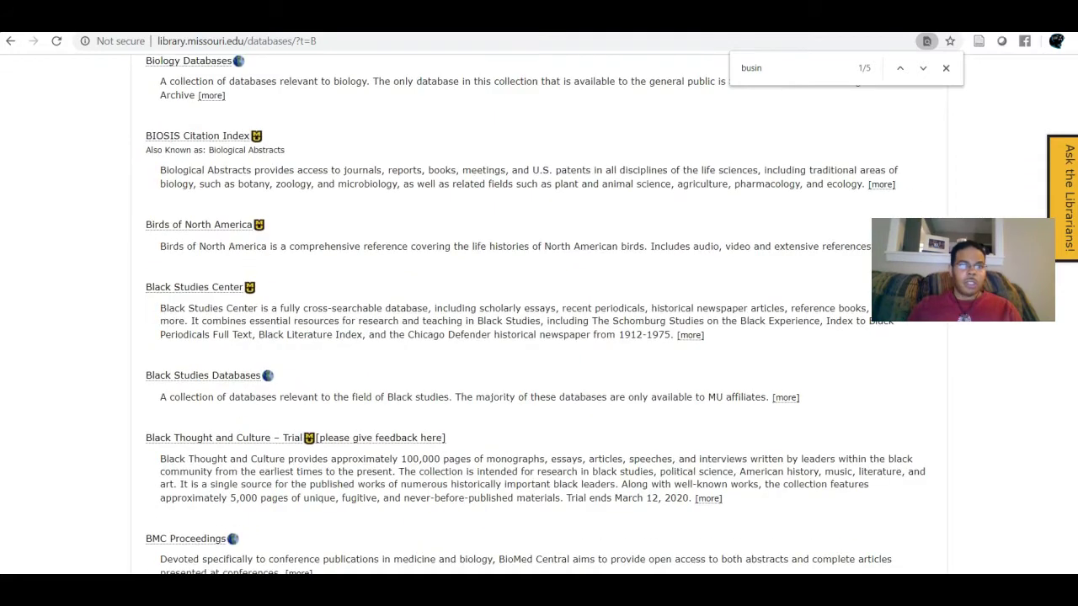
pyautogui.scroll(-1, 530, 314)
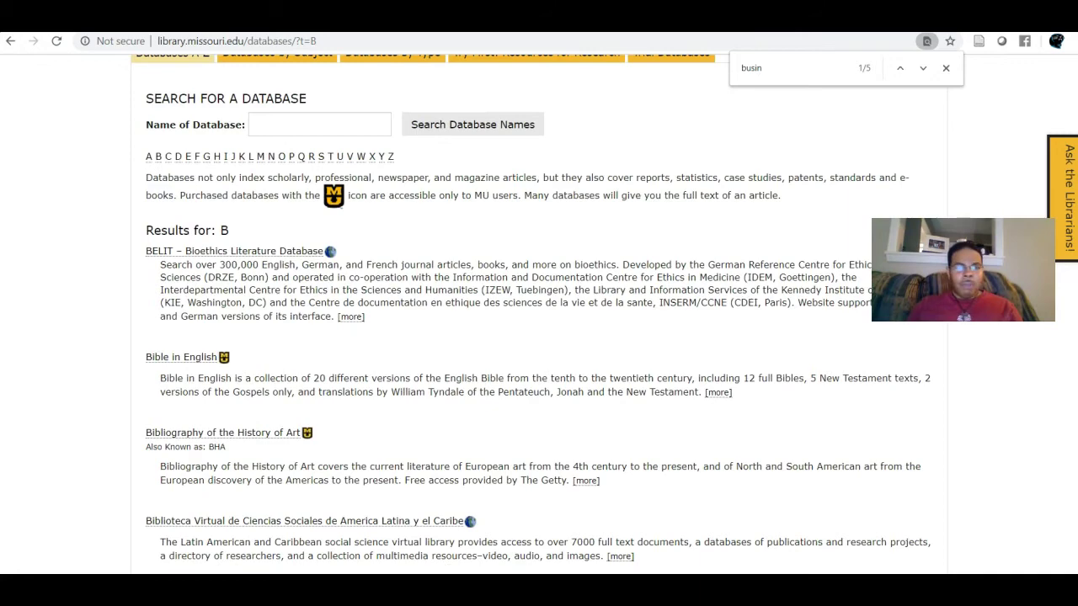
pyautogui.scroll(3, 539, 320)
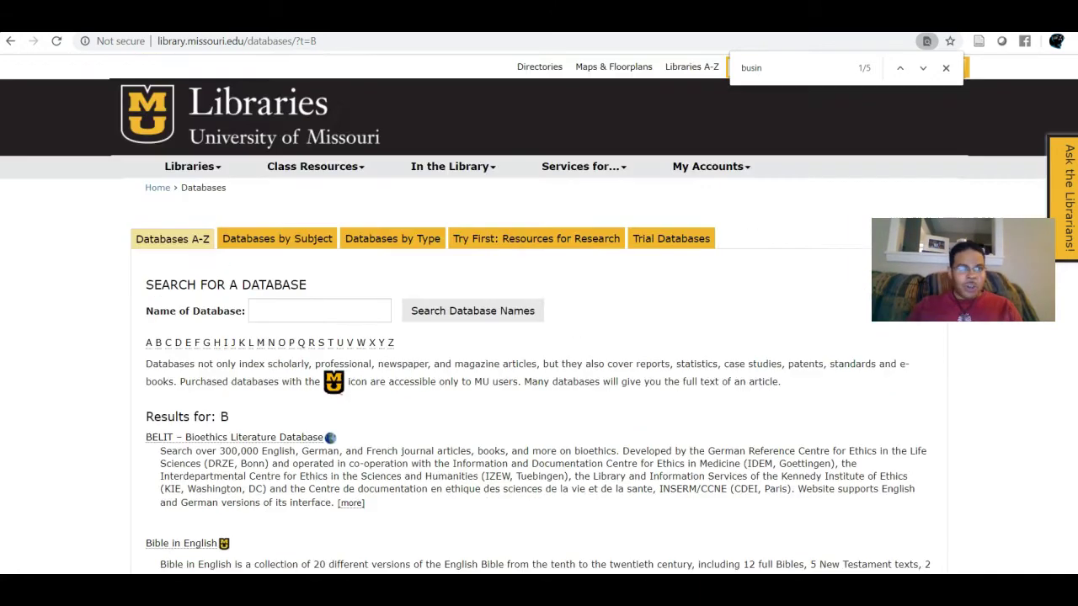
pyautogui.scroll(-15, 538, 337)
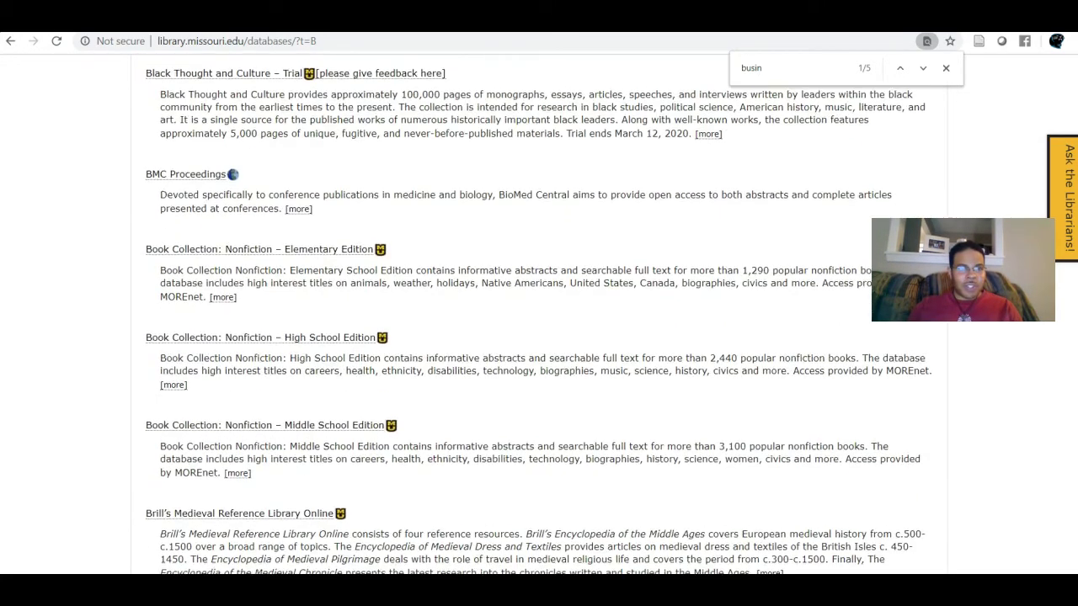
pyautogui.scroll(-4, 883, 447)
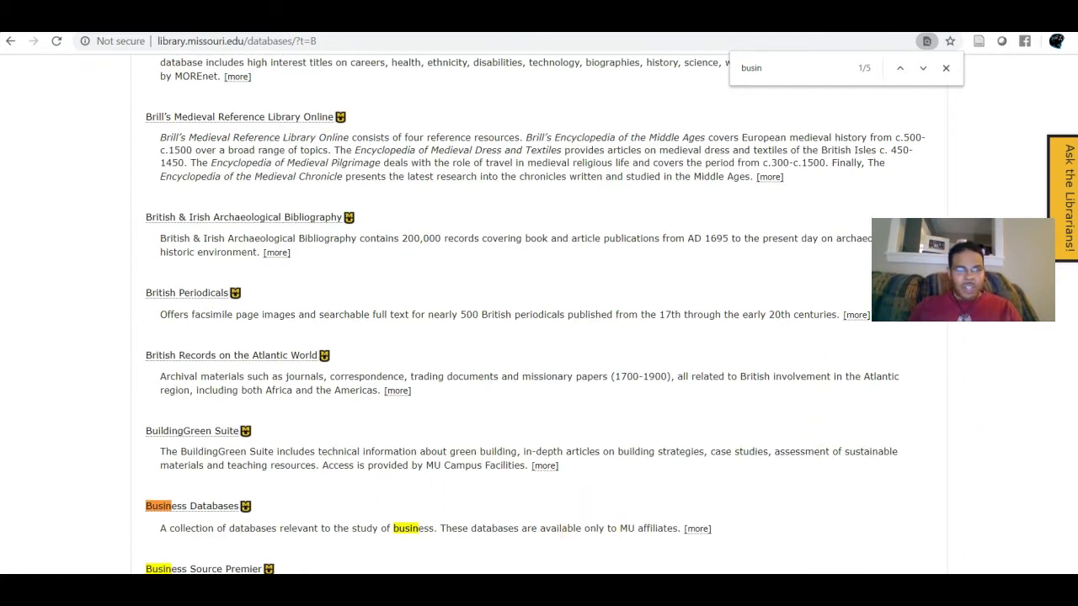